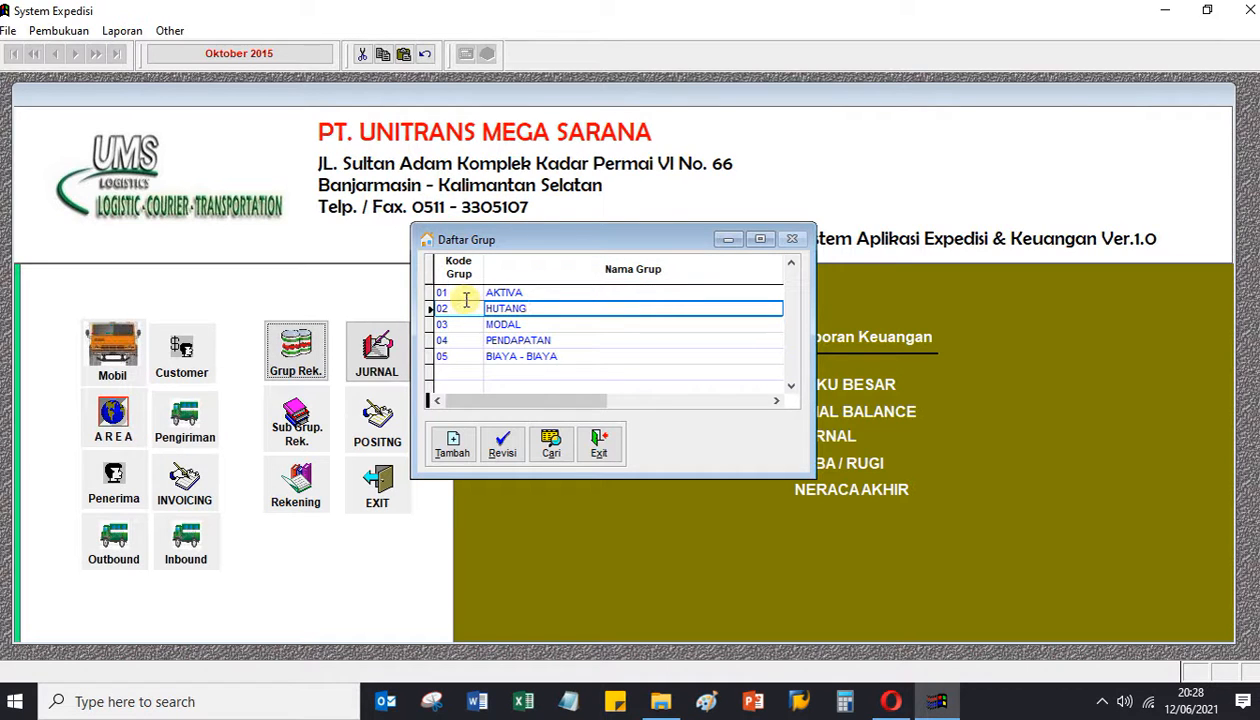
Examine the account groups from AKTIVA to BIAYA - BIAYA in the group list, and close the list
left_click(543, 292)
left_click(548, 309)
left_click(556, 325)
left_click(580, 351)
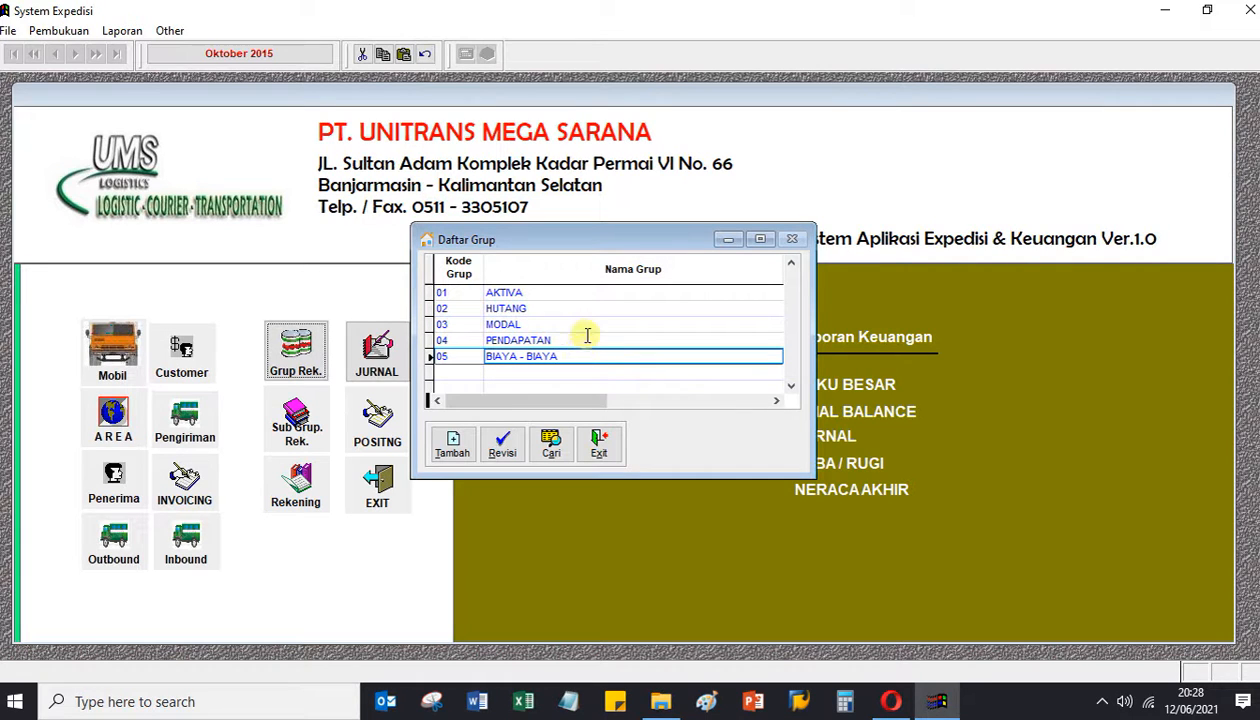
left_click(587, 325)
left_click(594, 308)
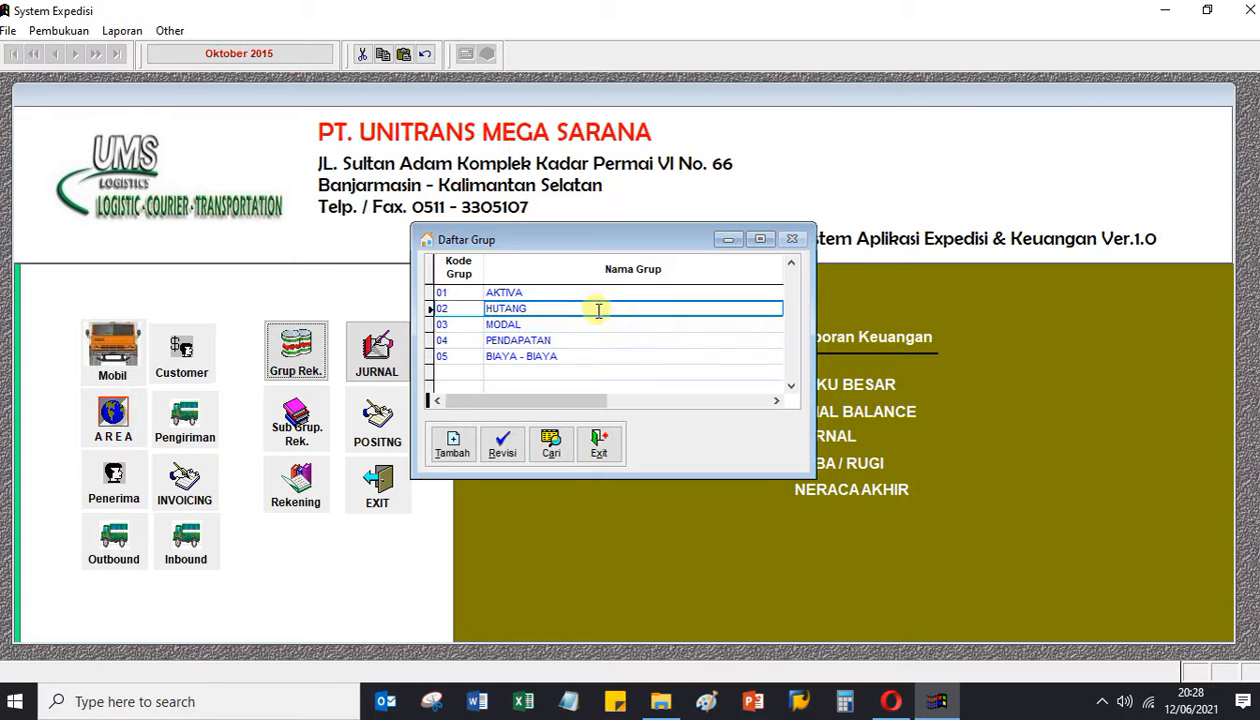
left_click(605, 325)
left_click(622, 356)
left_click(616, 323)
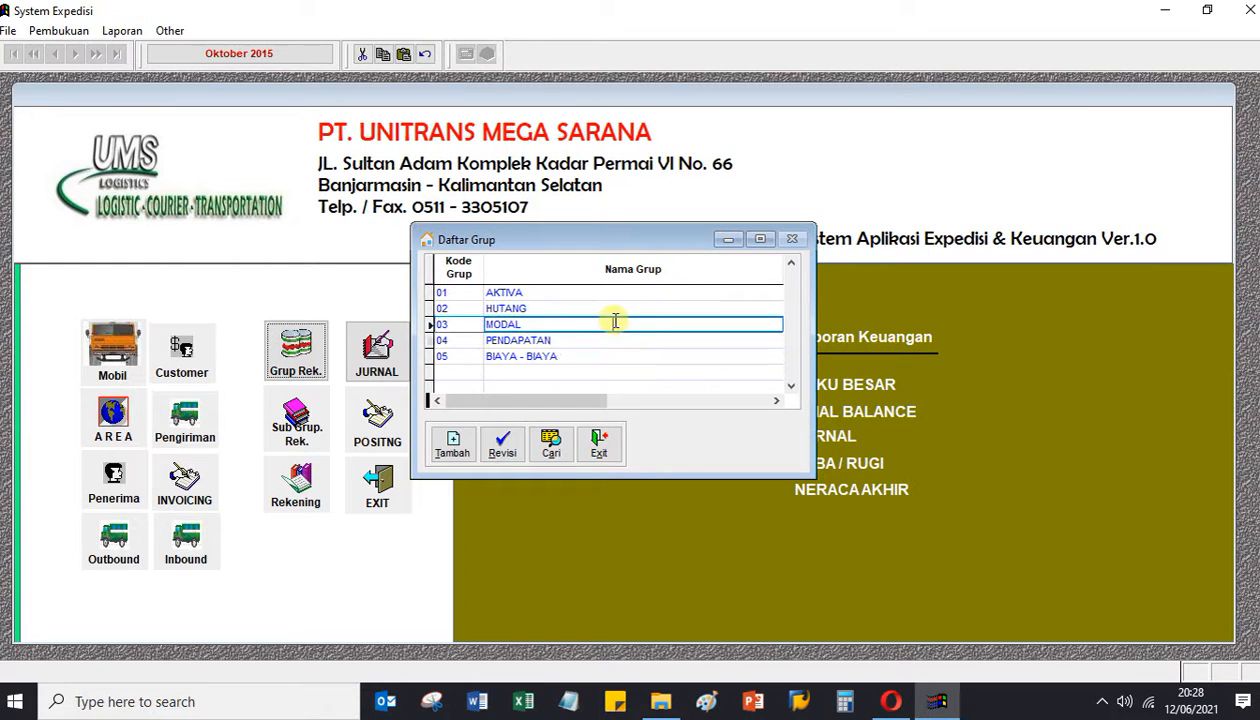
left_click(614, 308)
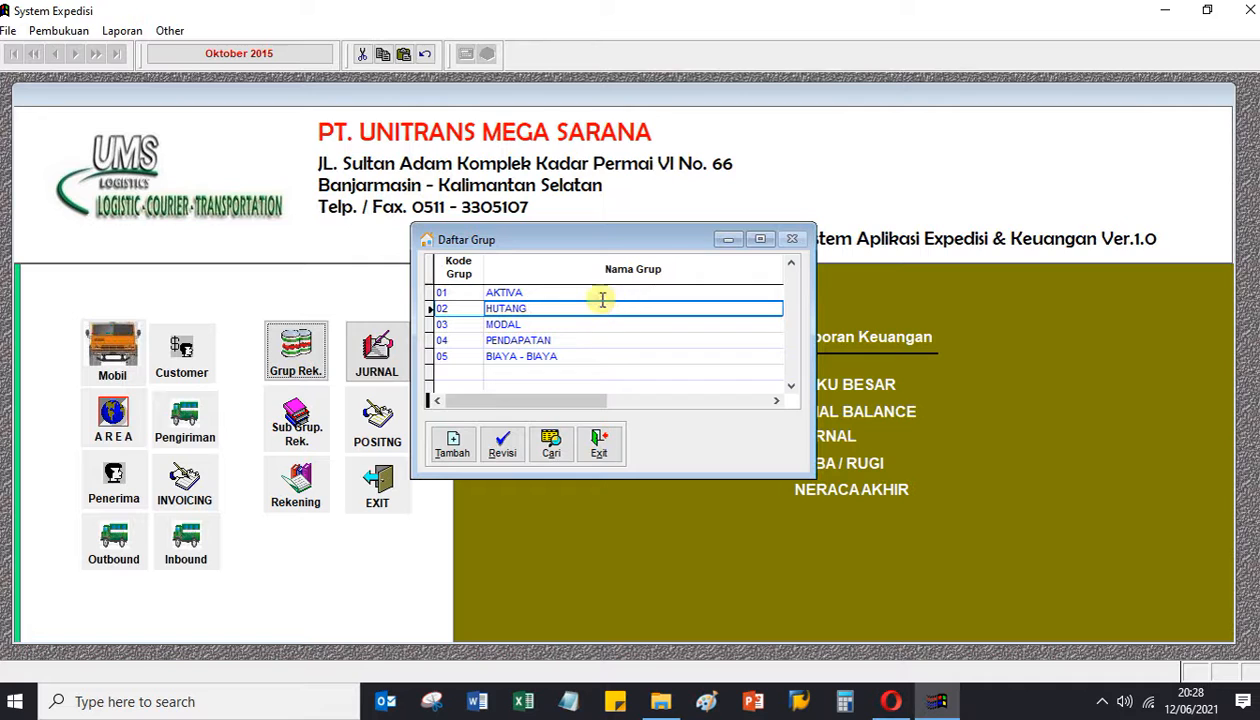
left_click(599, 292)
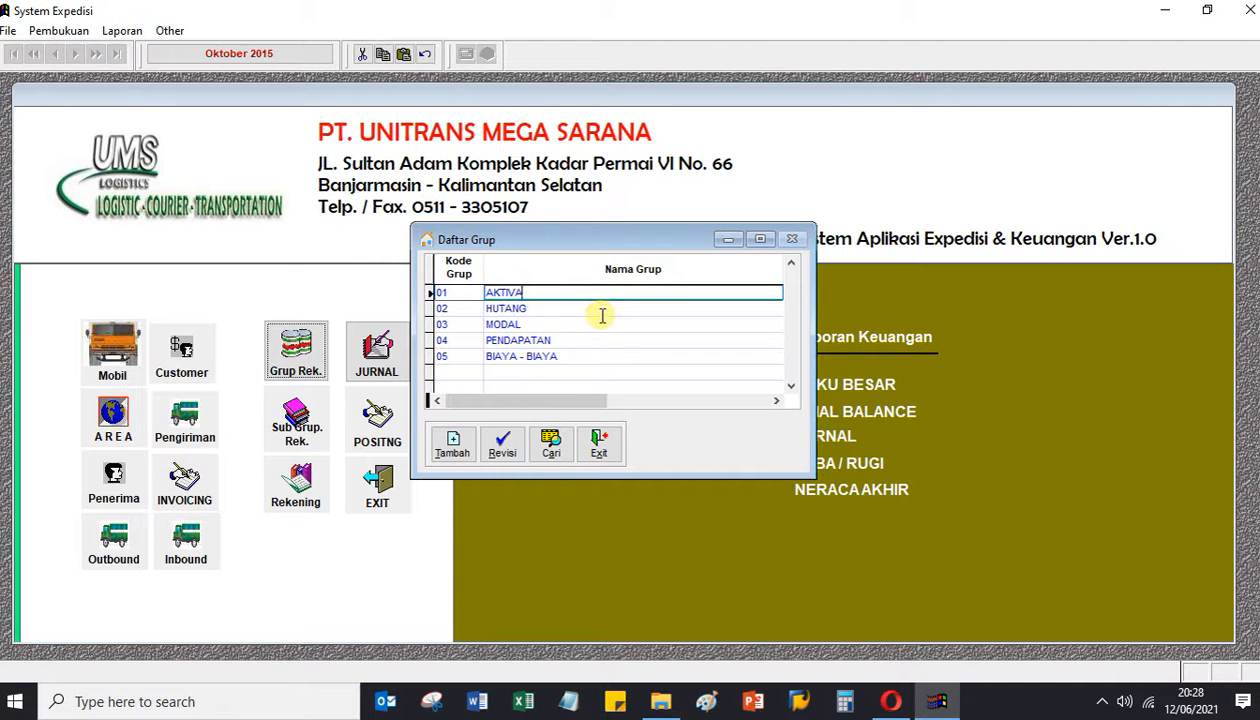
left_click(602, 310)
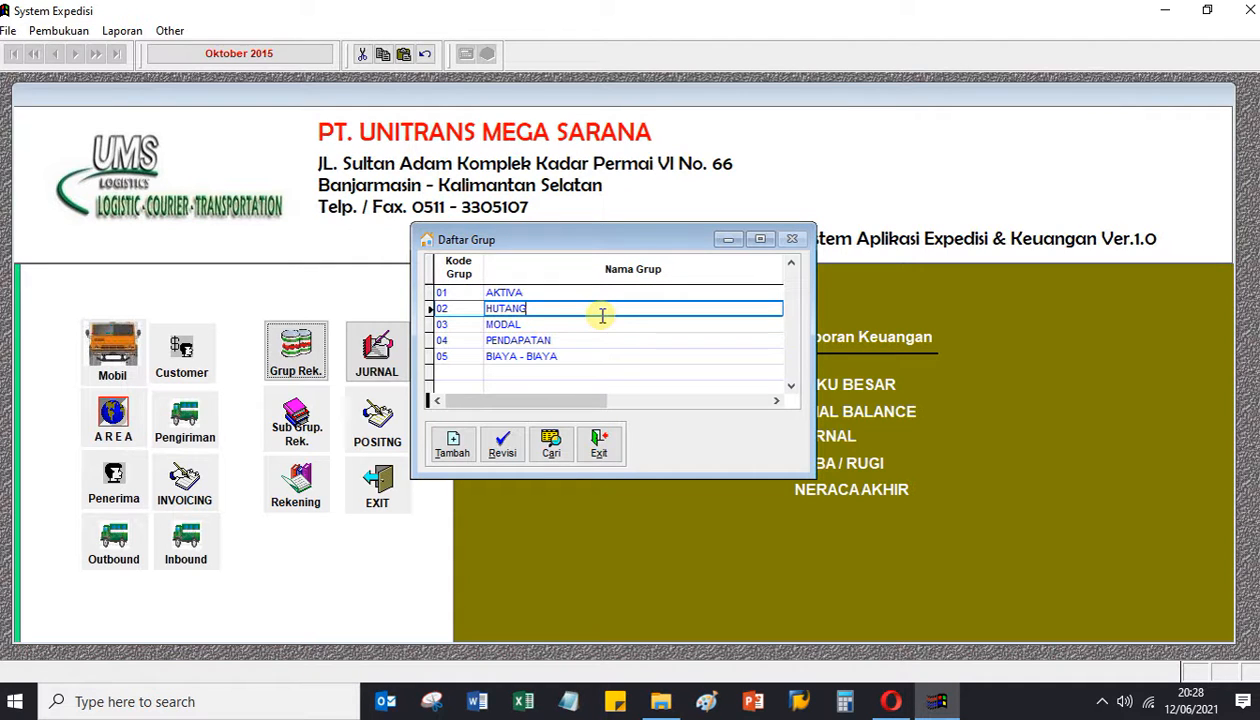
left_click(598, 442)
Open the account sub-group list and examine the AKTIVA LANCAR and AKTIVA TETAP entries with their parent group
left_click(297, 432)
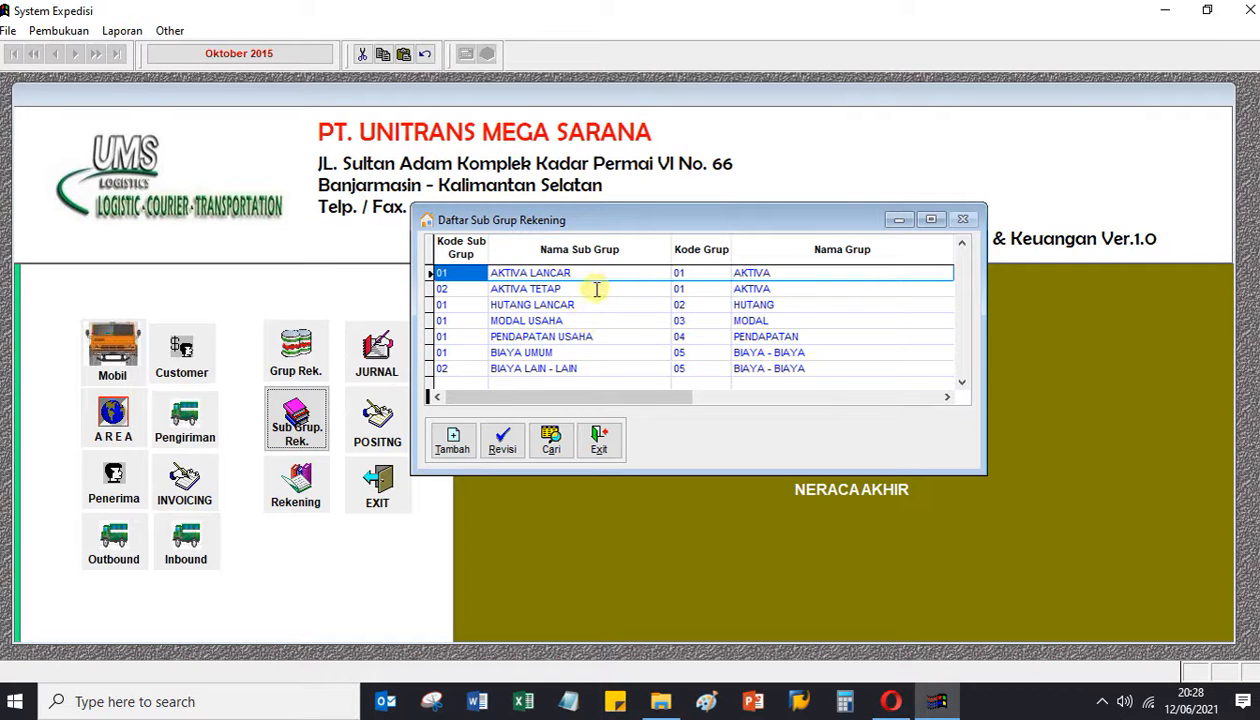
left_click(775, 272)
left_click(783, 288)
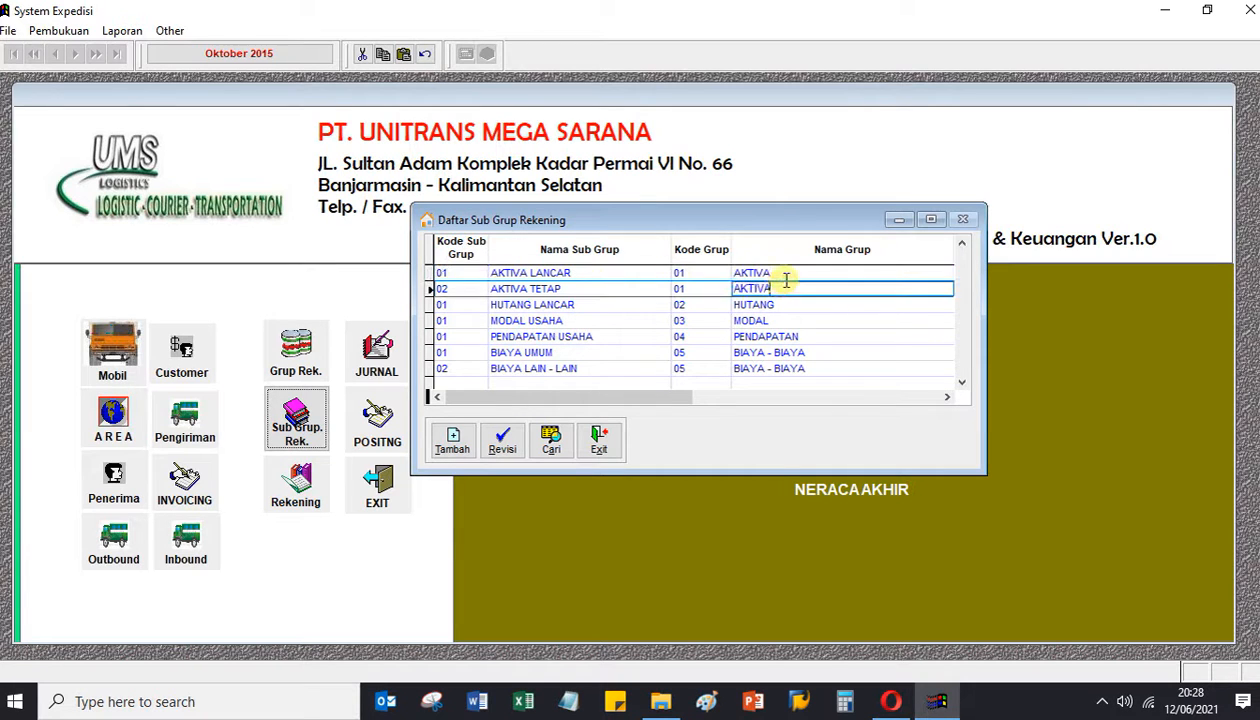
left_click(786, 275)
left_click(786, 288)
left_click(787, 276)
left_click(787, 290)
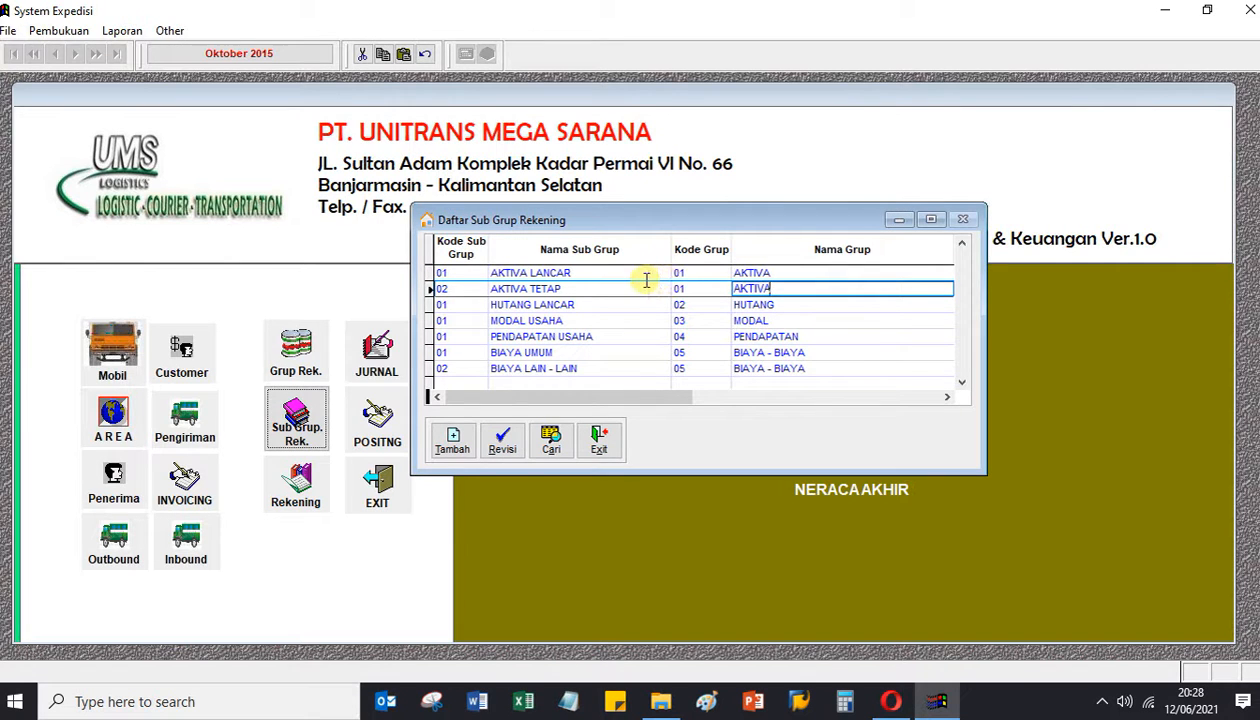
left_click(605, 273)
left_click(602, 288)
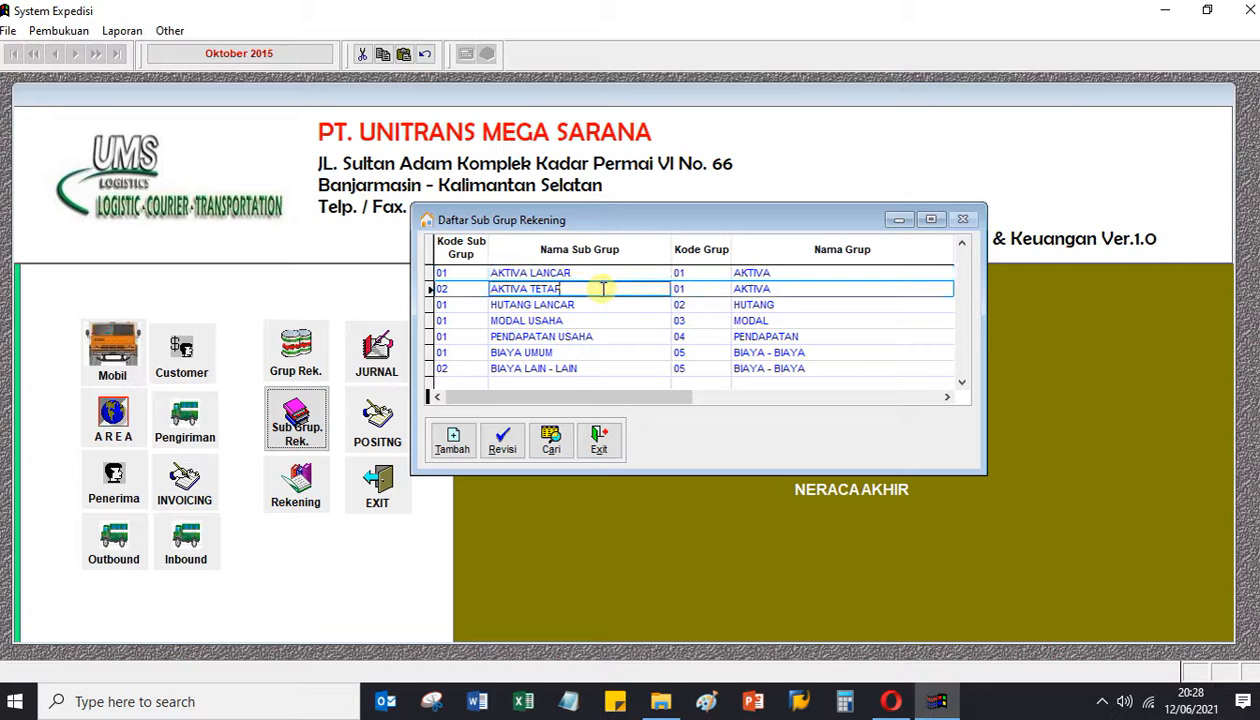
Examine the HUTANG LANCAR, MODAL USAHA and PENDAPATAN USAHA sub-groups and their parent groups, and close the list
left_click(653, 305)
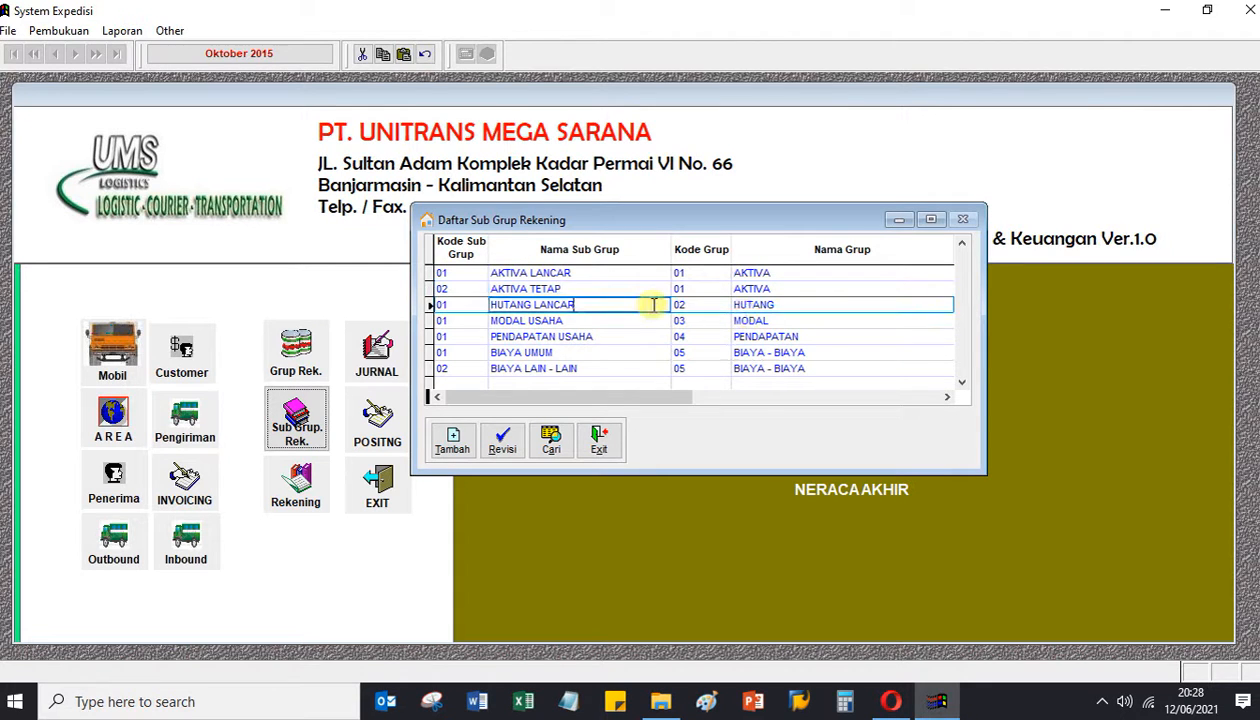
left_click(742, 320)
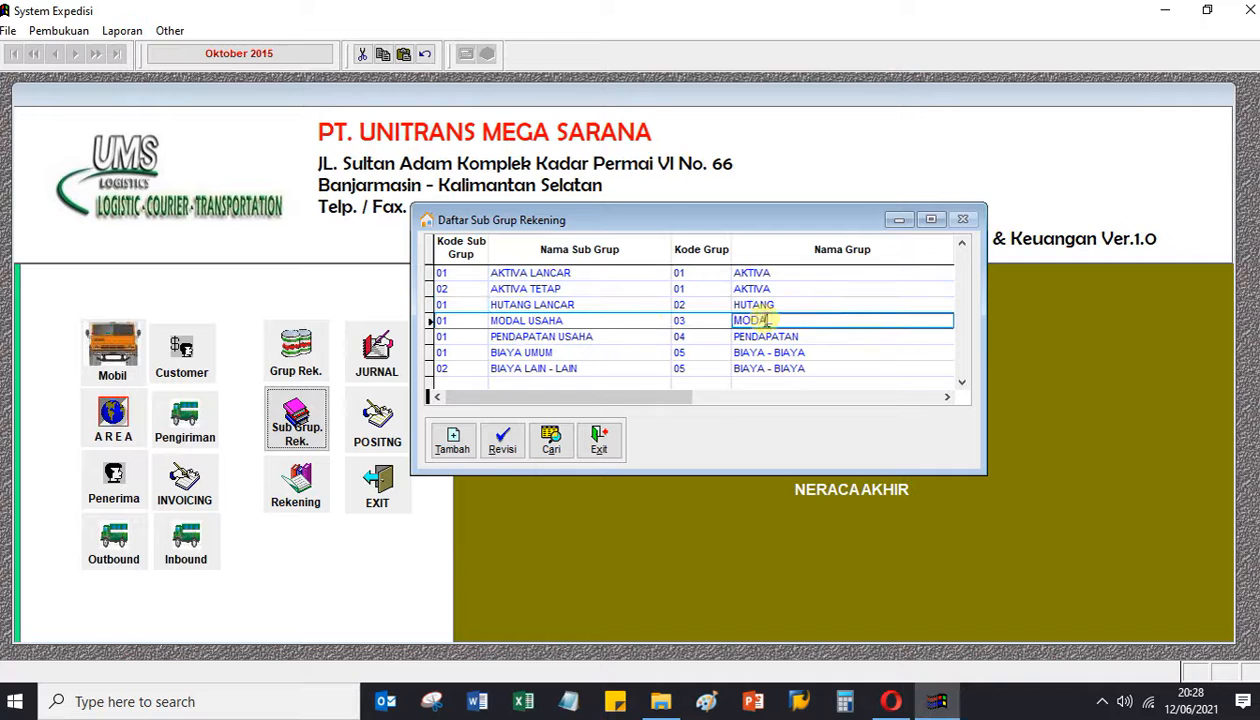
left_click(603, 320)
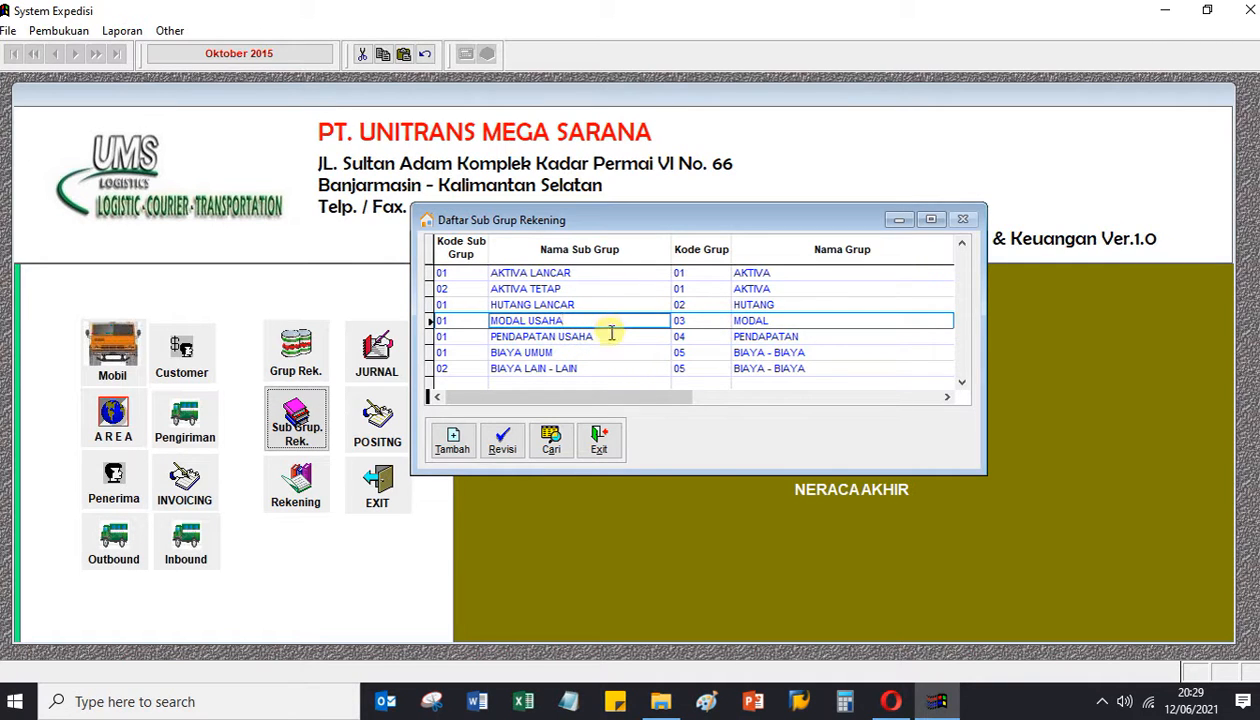
left_click(610, 336)
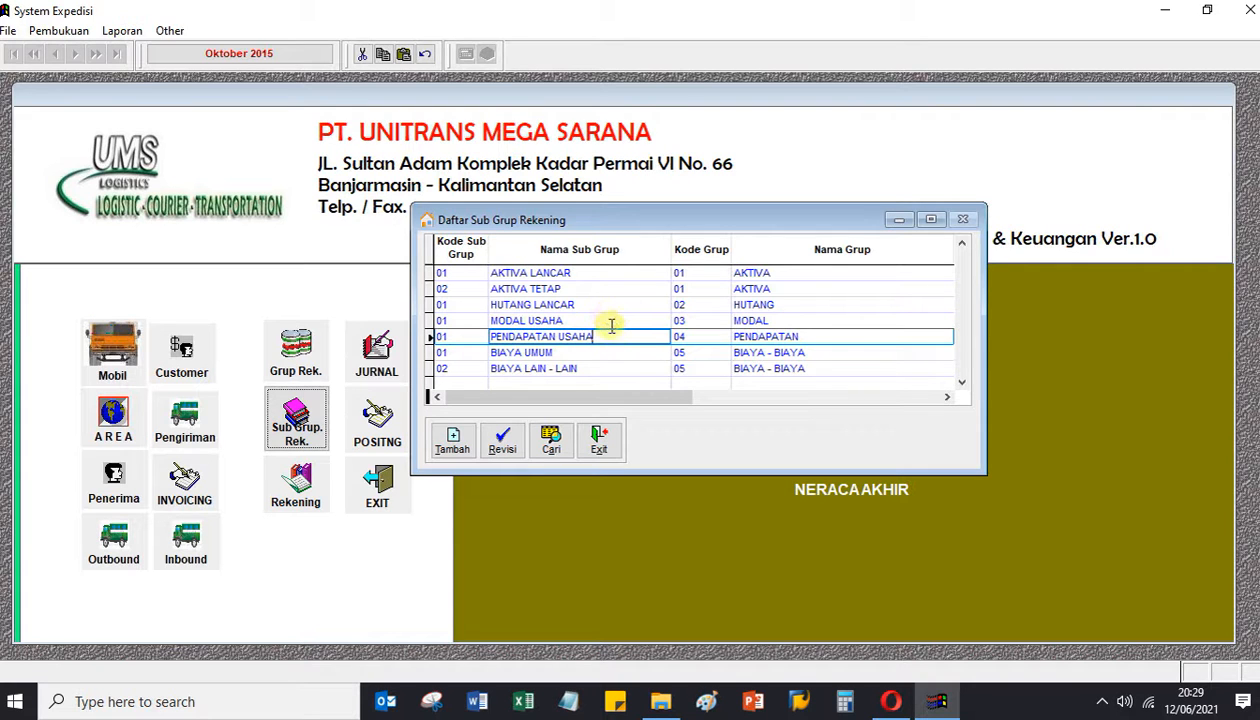
left_click(828, 306)
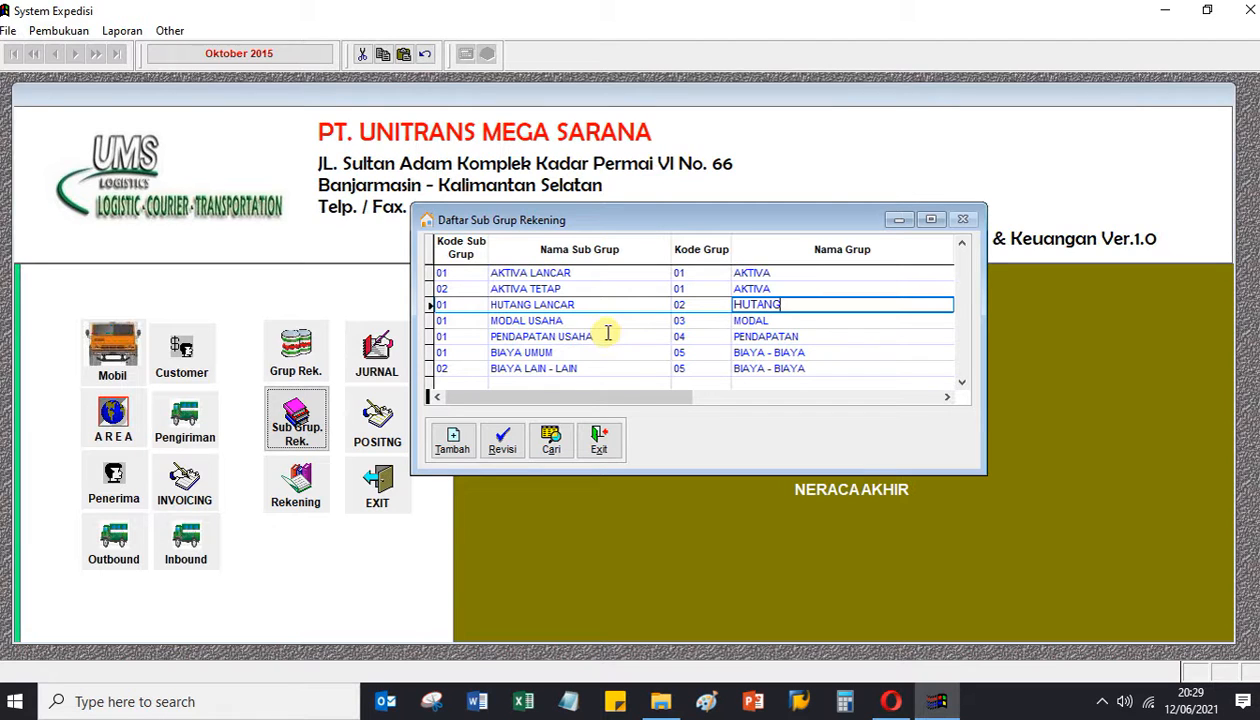
left_click(603, 442)
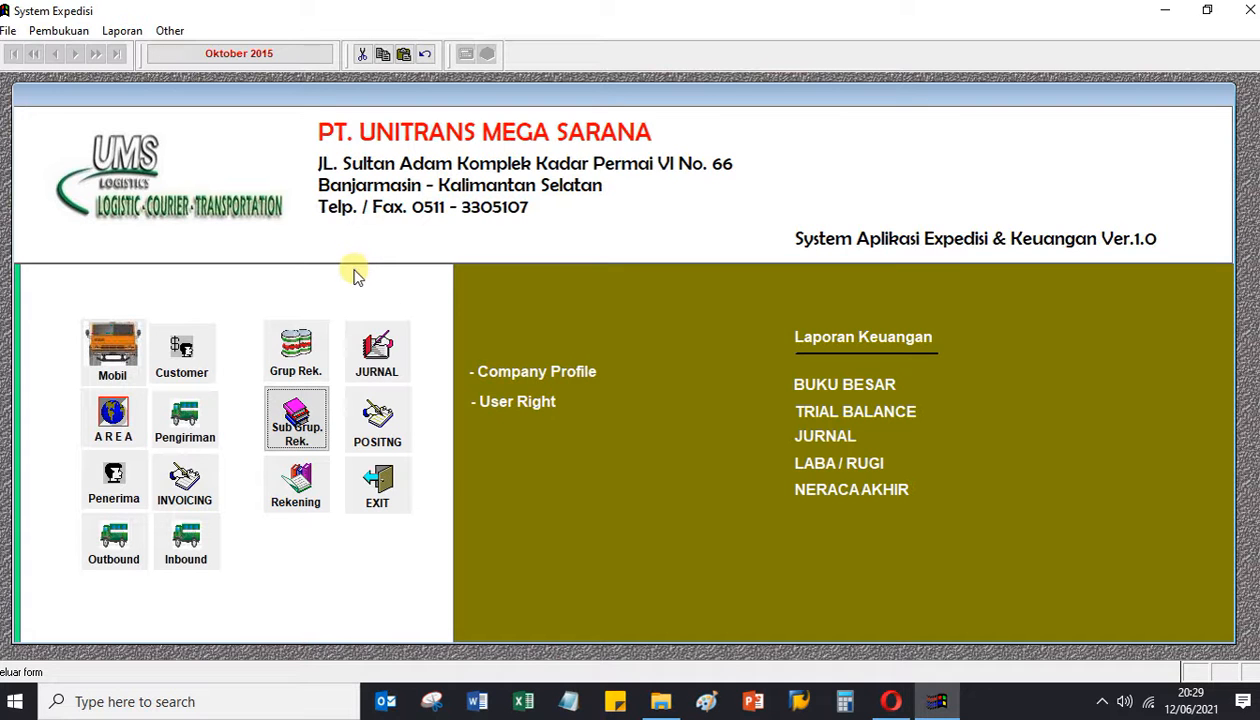
Open the account list and look through the bank accounts, including BANK BCA, BANK BRI, BANK BCA LINTAS and BANK BRI SYARIAH
left_click(302, 490)
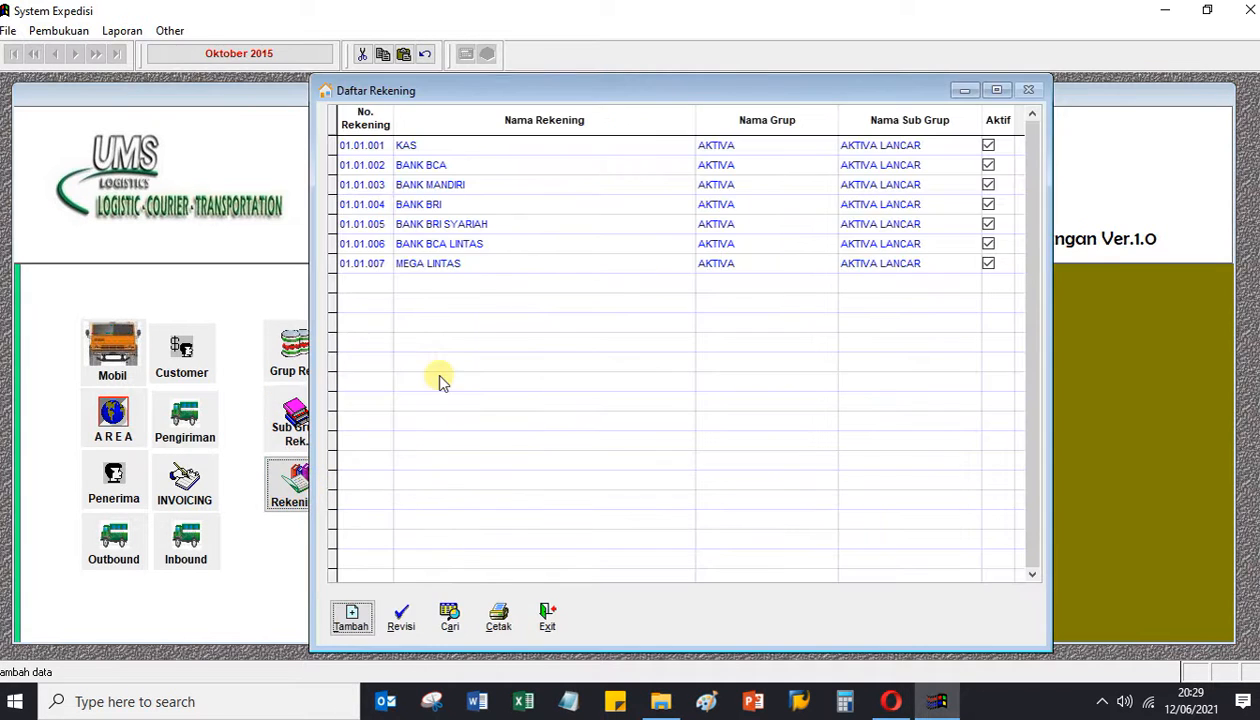
left_click(532, 165)
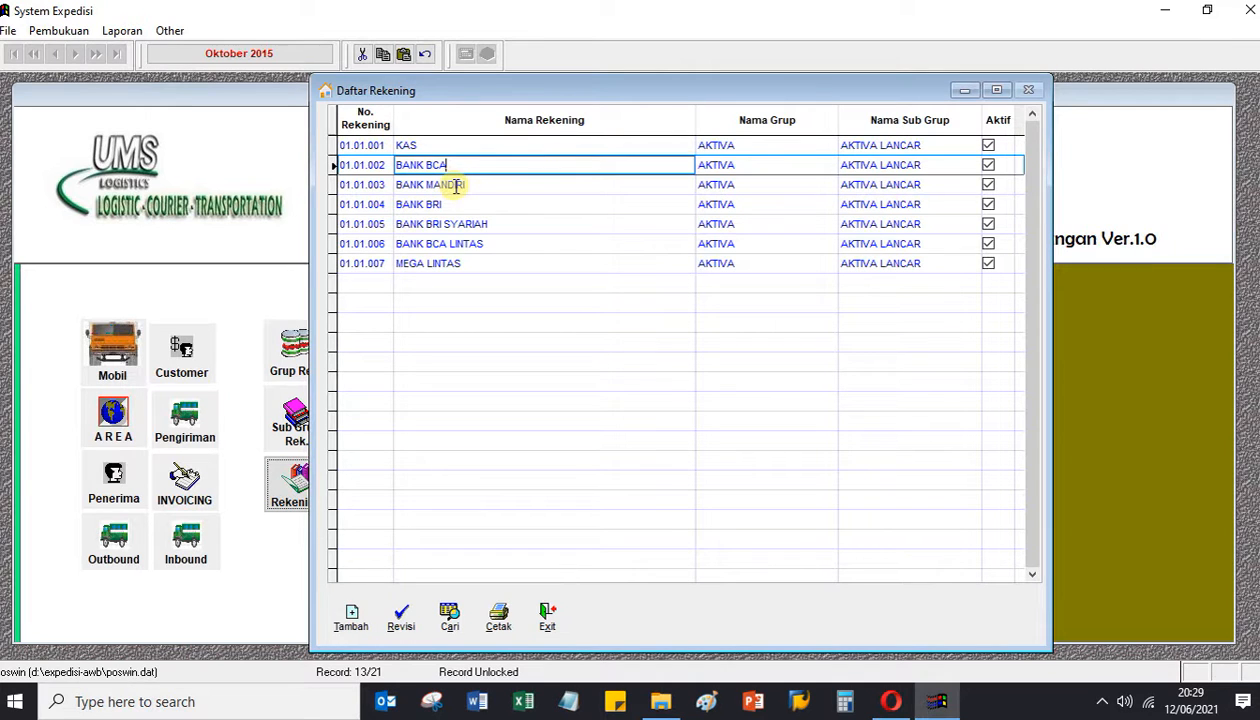
left_click(630, 247)
left_click(601, 207)
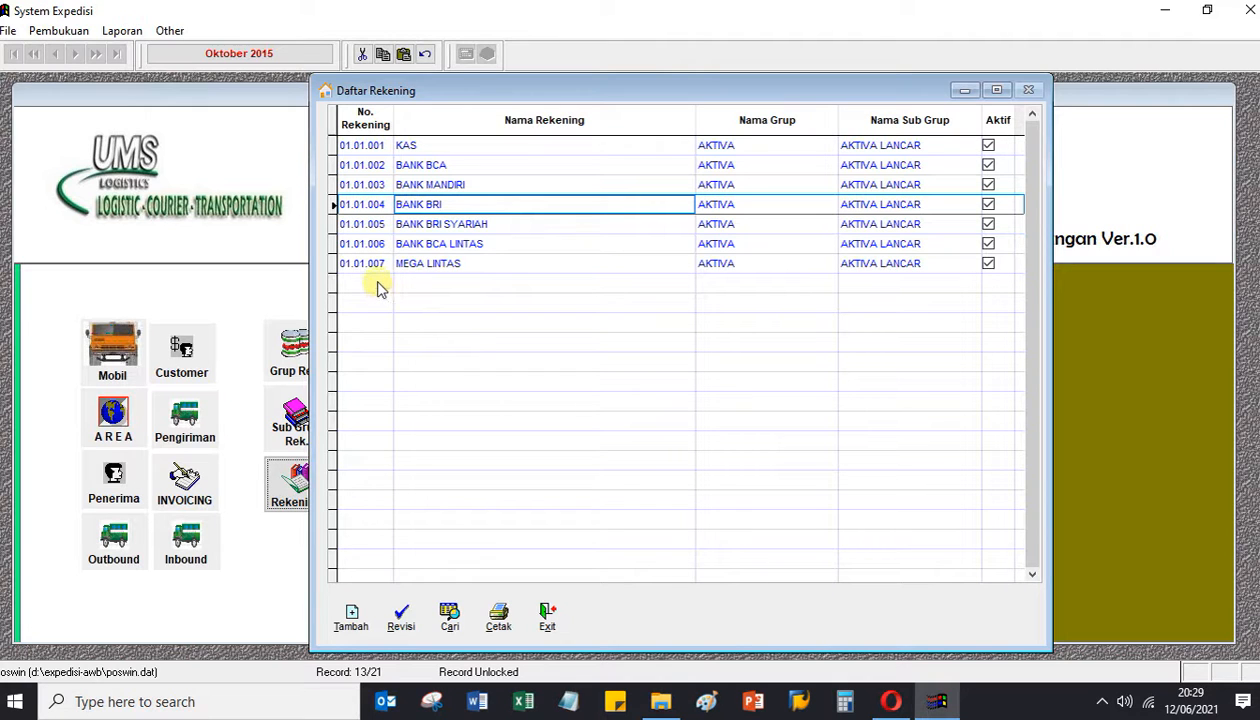
key("BackSpace")
left_click(540, 247)
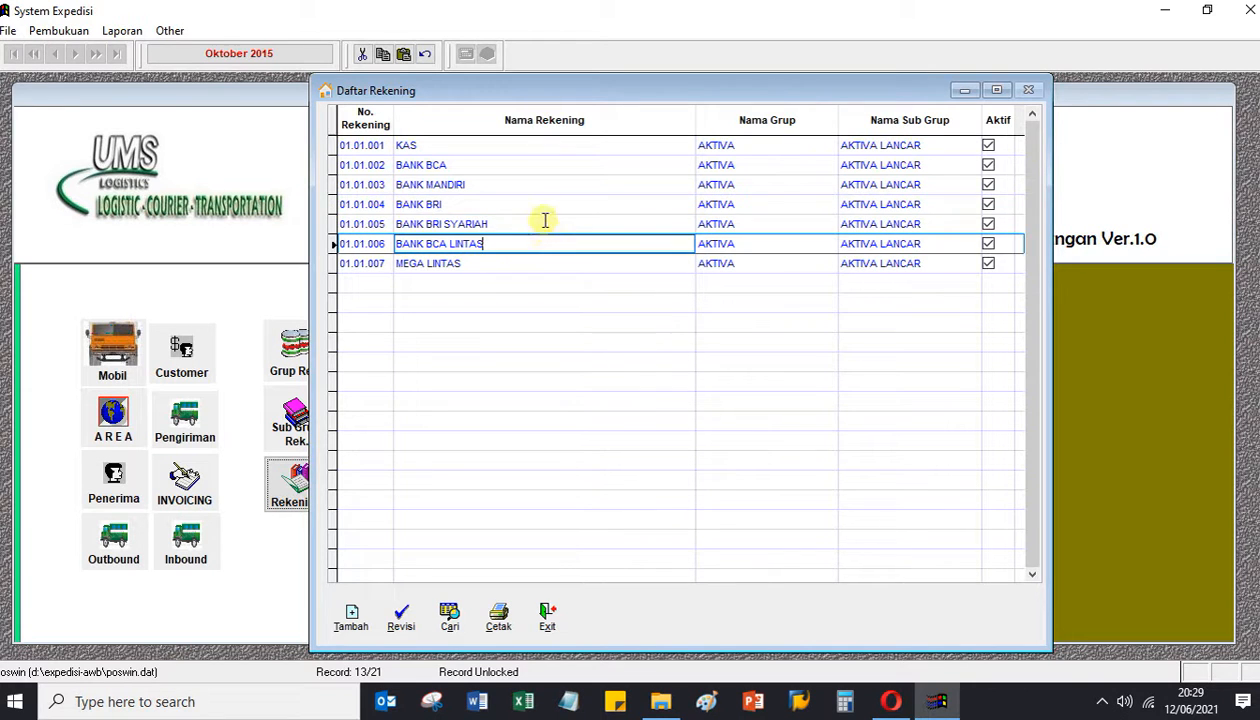
left_click(545, 222)
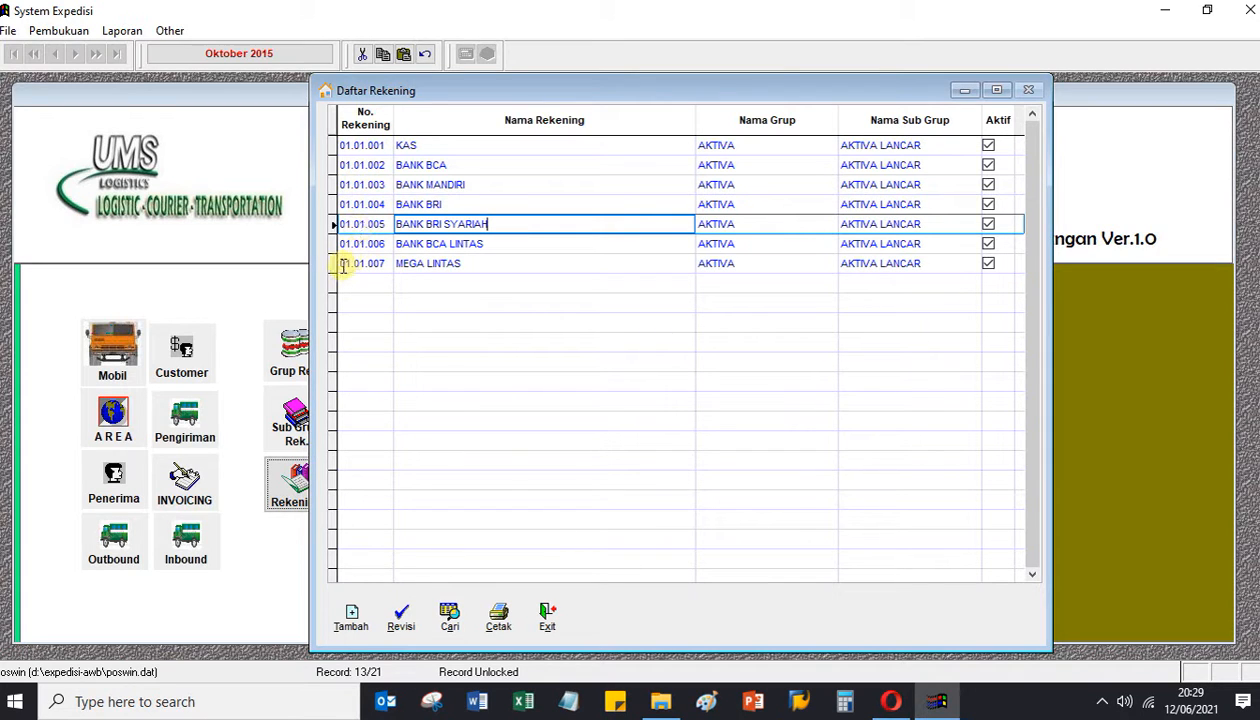
Compare the KAS and BANK BCA accounts, examining the KAS account code, both names and BANK BCA's sub-group
left_click(341, 145)
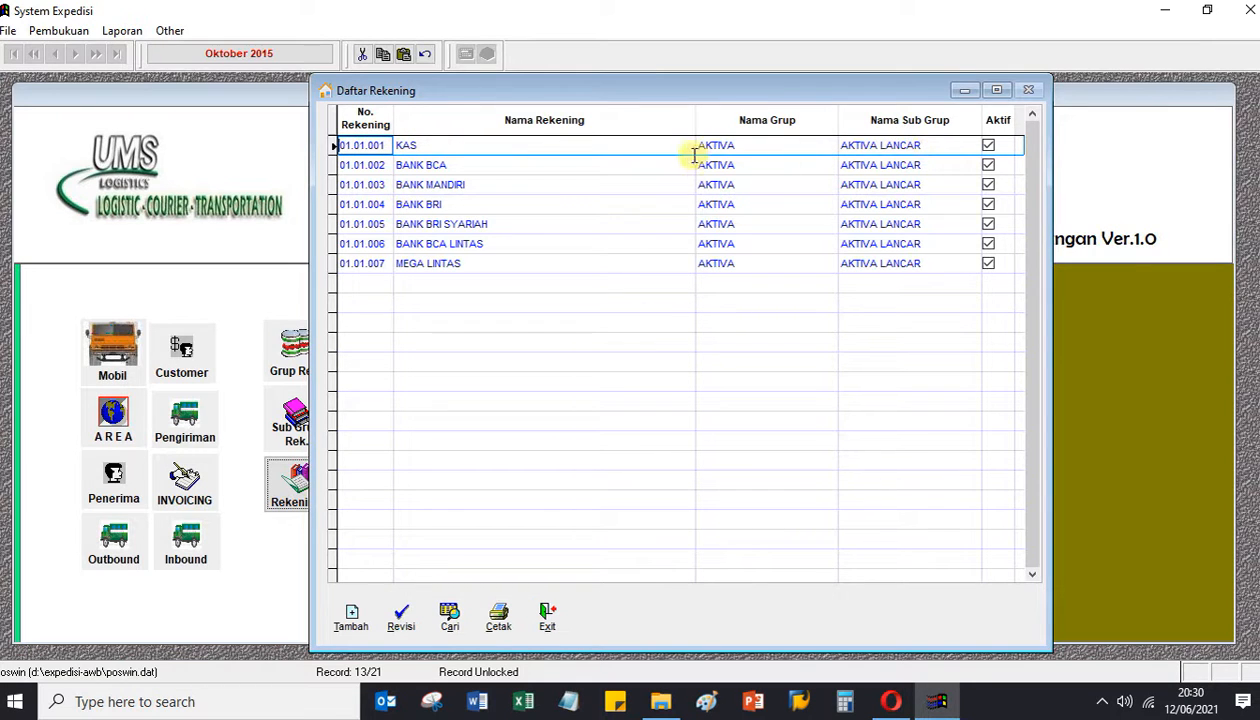
left_click(439, 143)
left_click(439, 143)
left_click(440, 143)
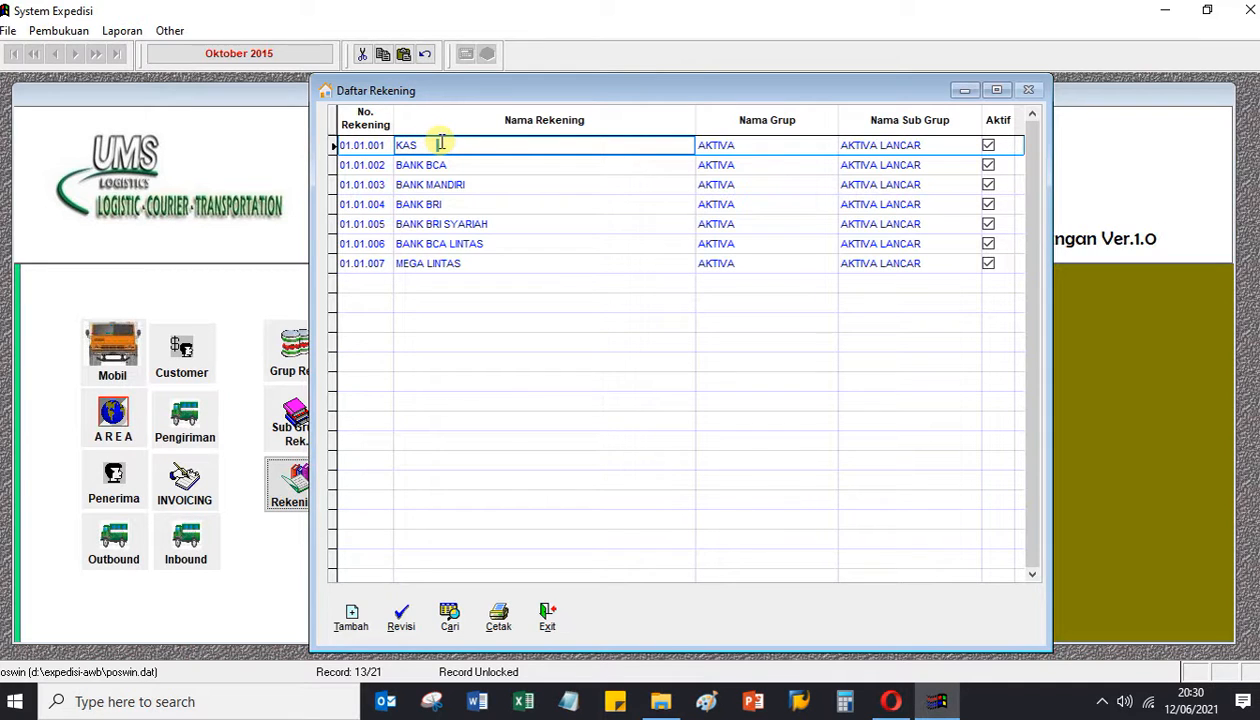
left_click(495, 166)
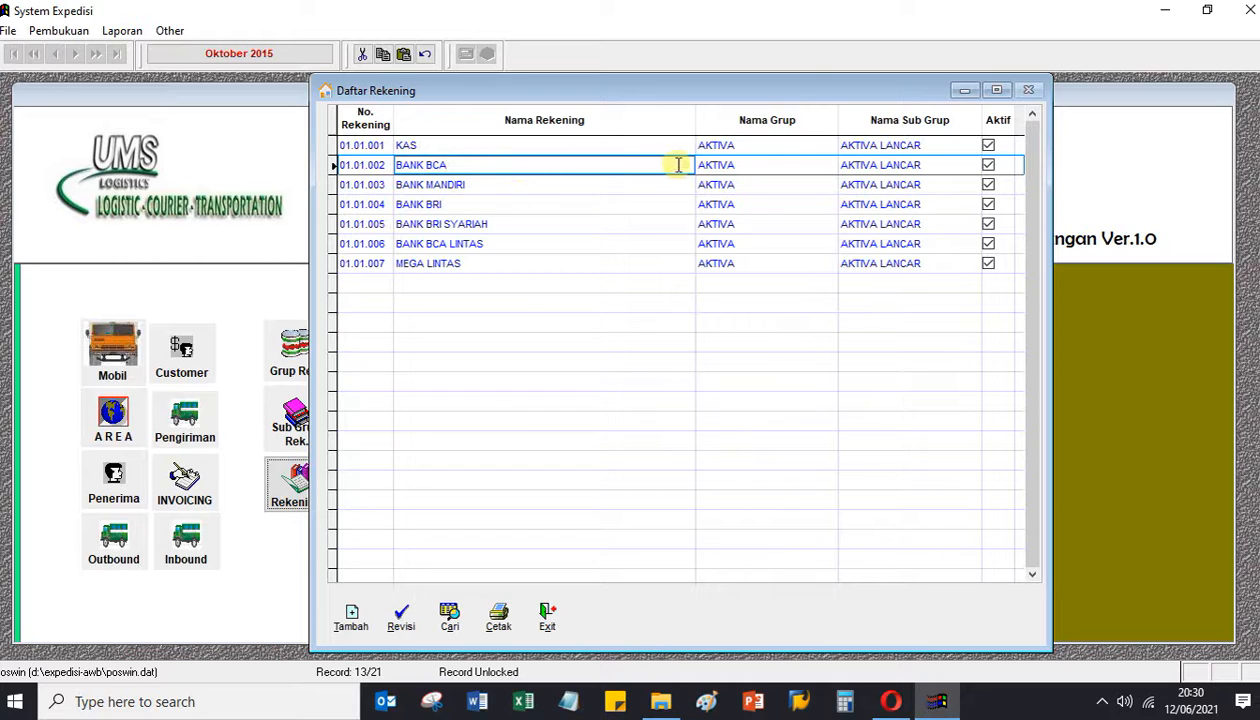
left_click(930, 165)
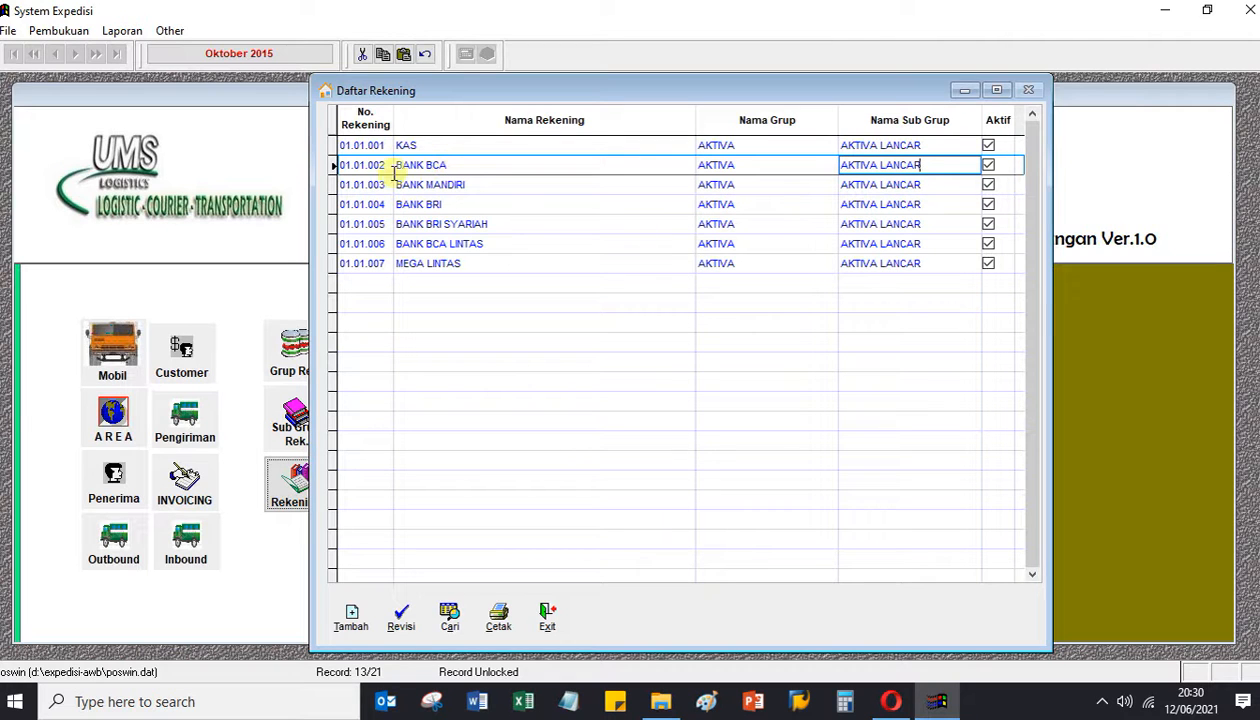
left_click(471, 170)
left_click_drag(484, 142, 484, 160)
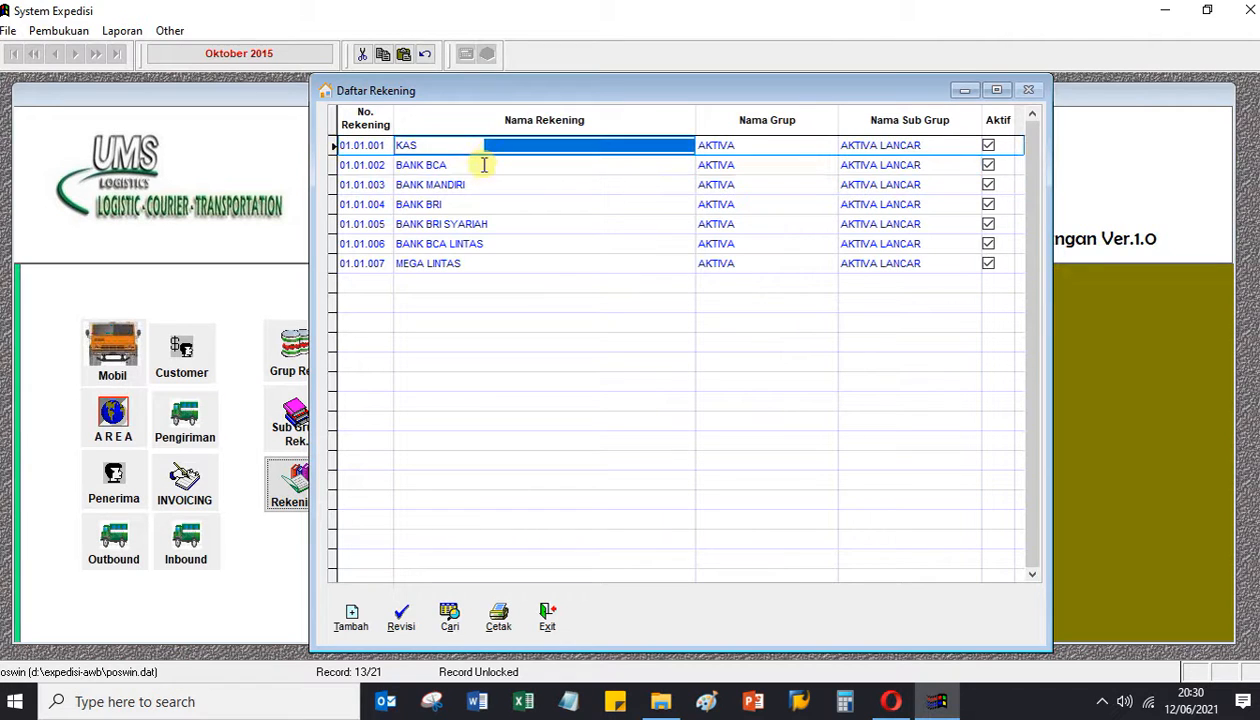
left_click(476, 166)
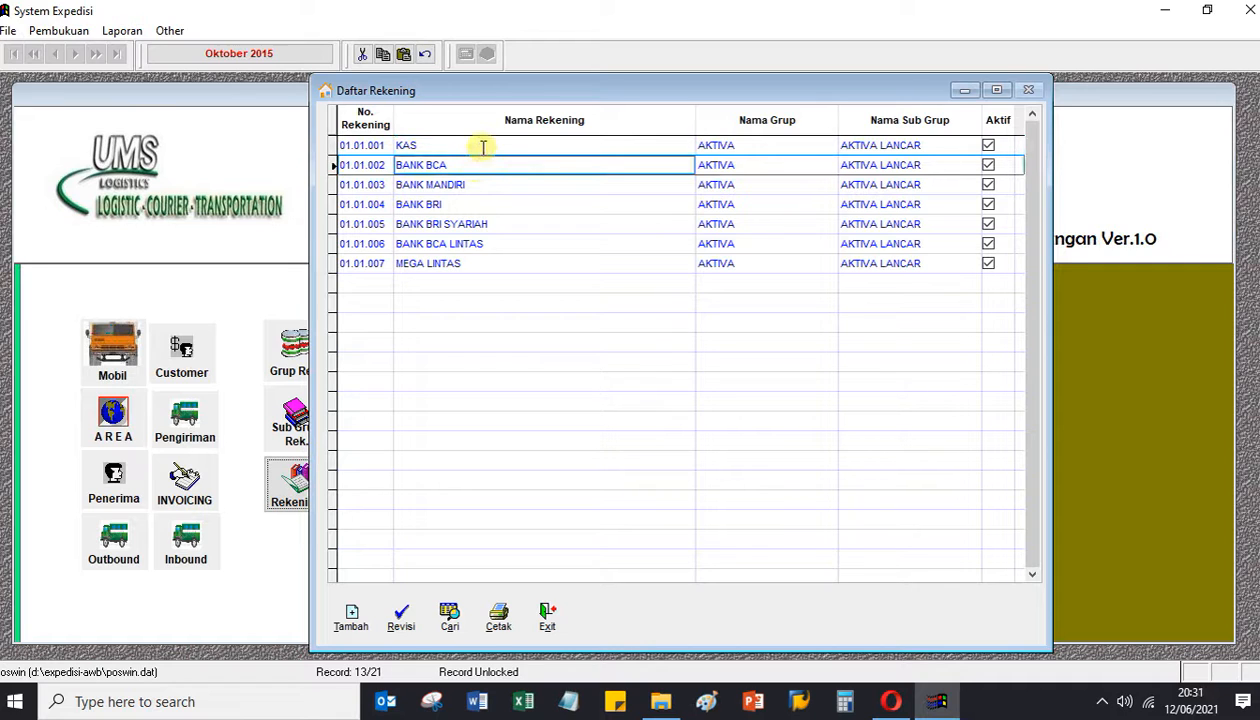
left_click(481, 147)
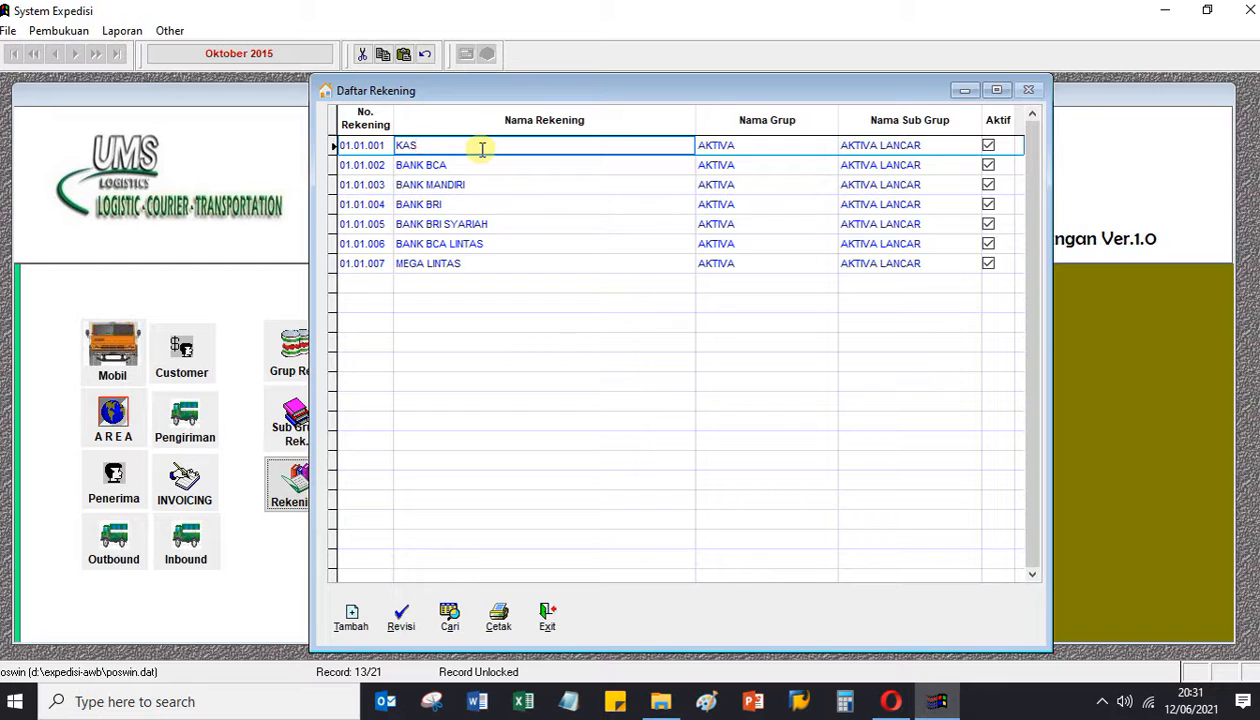
left_click(480, 165)
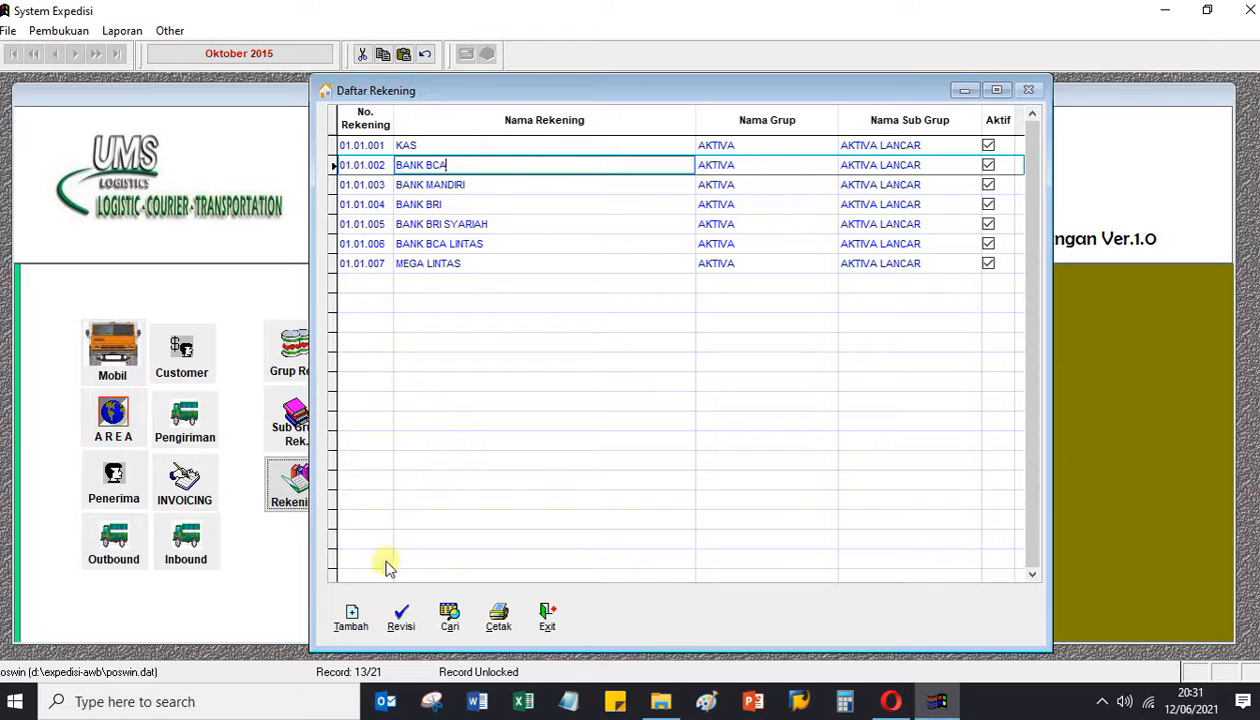
View the revision form for BANK BCA and the blank form for adding an account, leaving both without saving
left_click(400, 615)
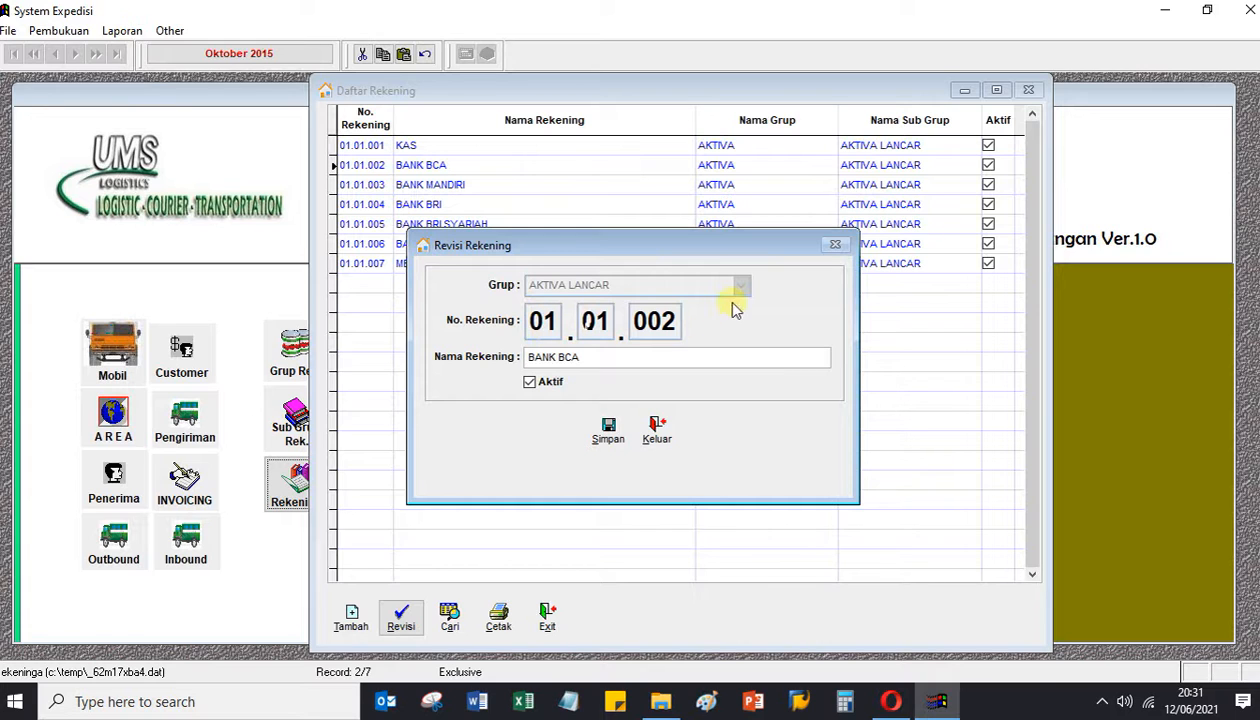
left_click(656, 428)
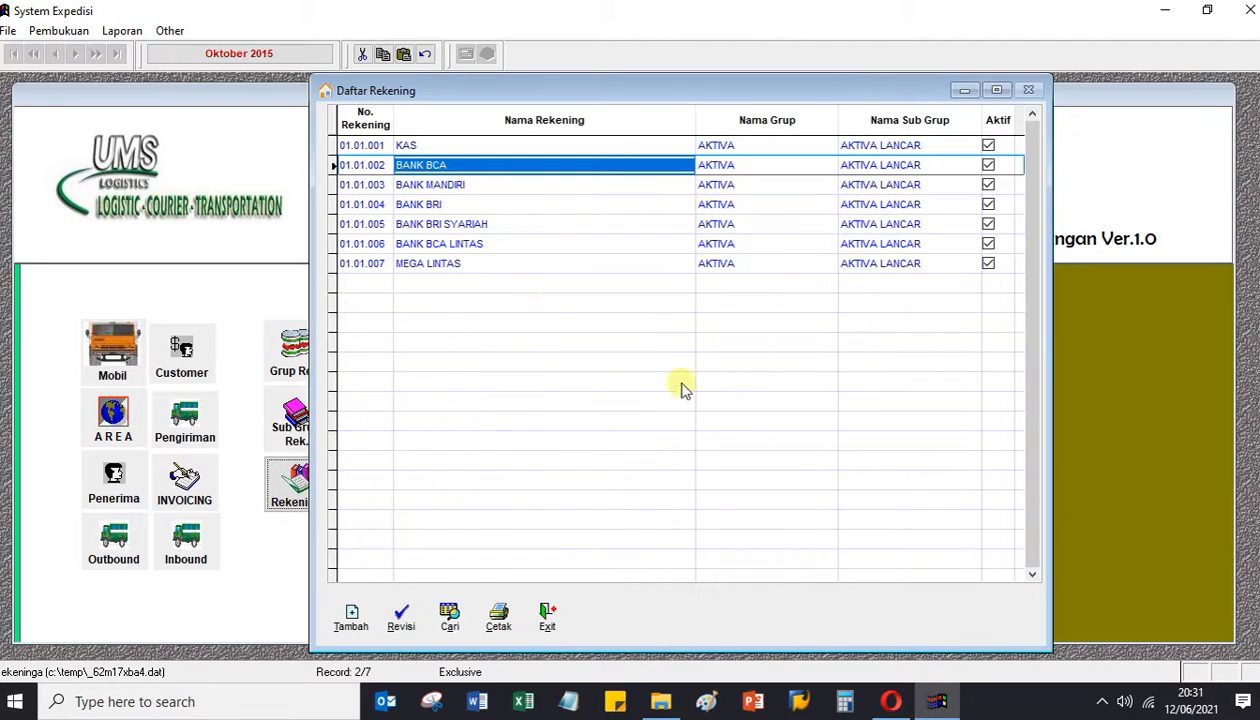
left_click(351, 616)
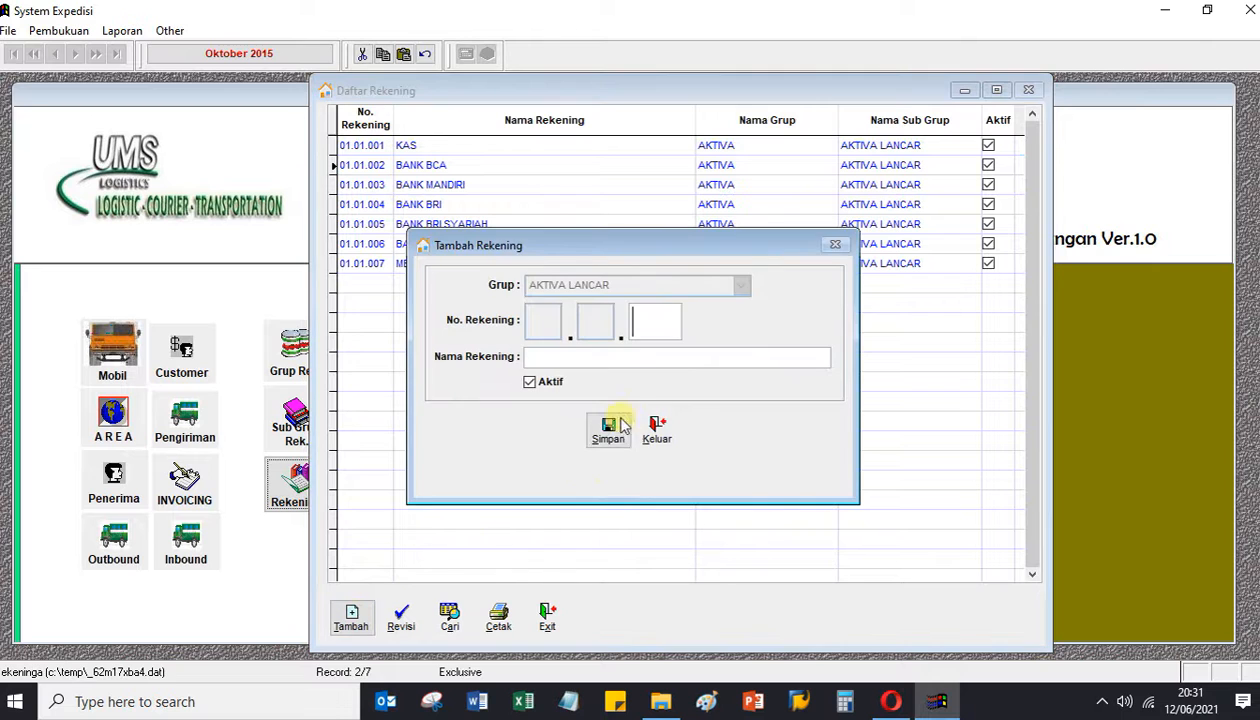
left_click(656, 428)
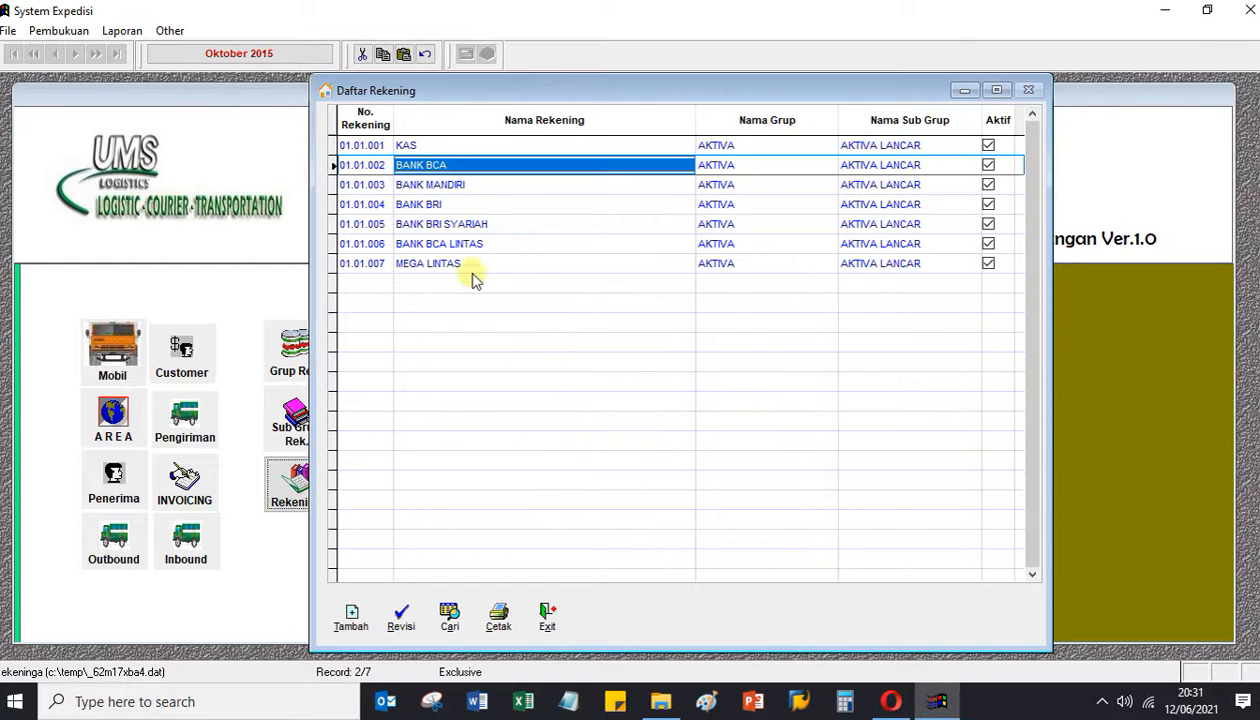
Check the BANK BRI account's code, and close and reopen the account list
left_click(368, 204)
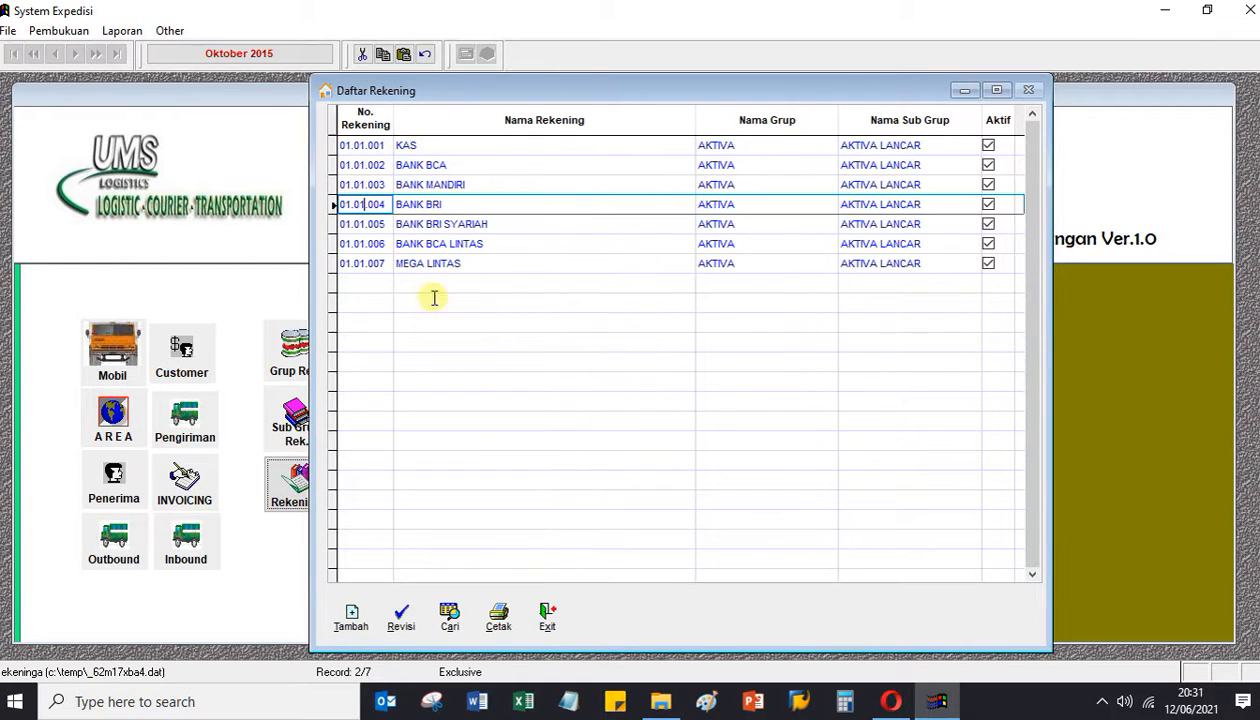
left_click(547, 615)
left_click(295, 482)
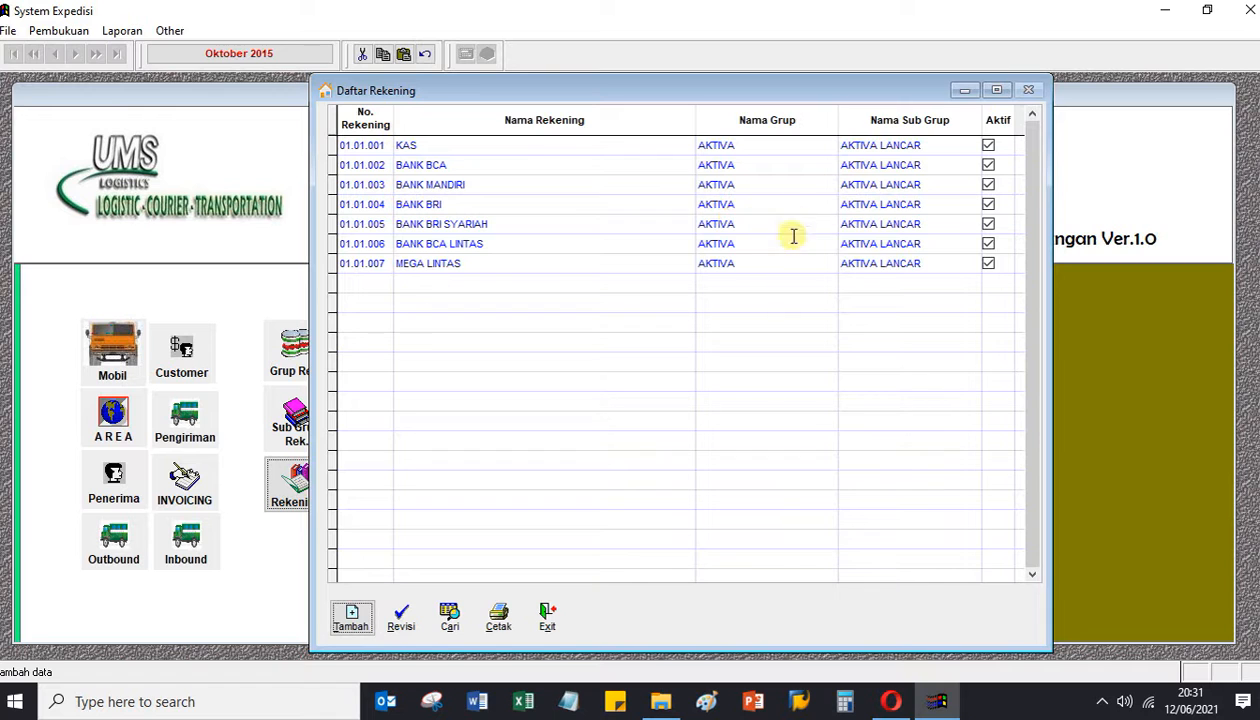
Start a new account in the BIAYA UMUM sub-group and set the last part of its account number to 001
left_click(351, 614)
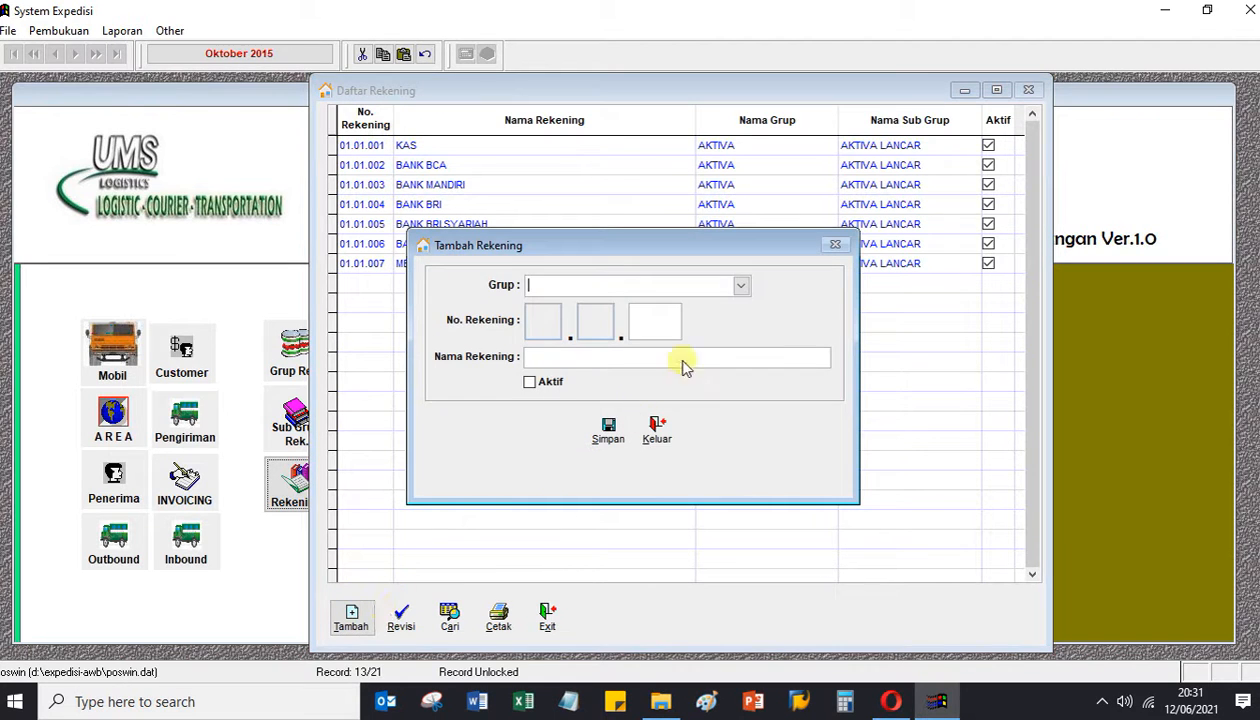
left_click(741, 286)
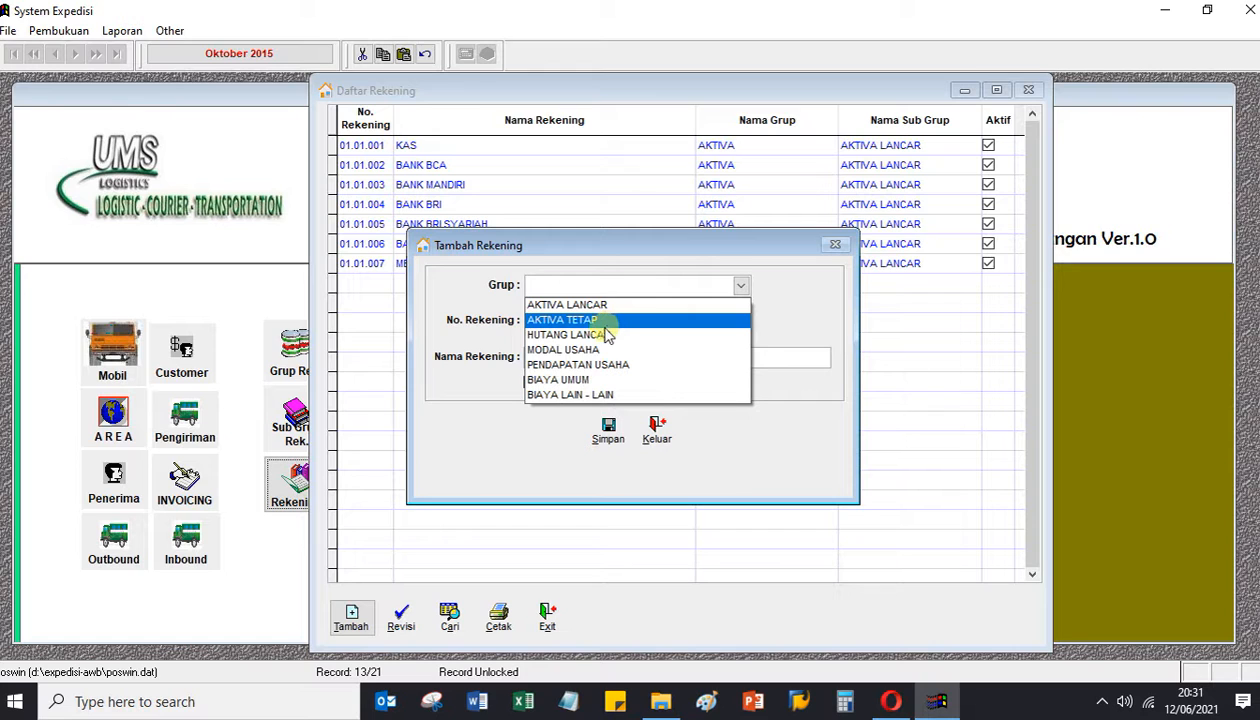
left_click(600, 379)
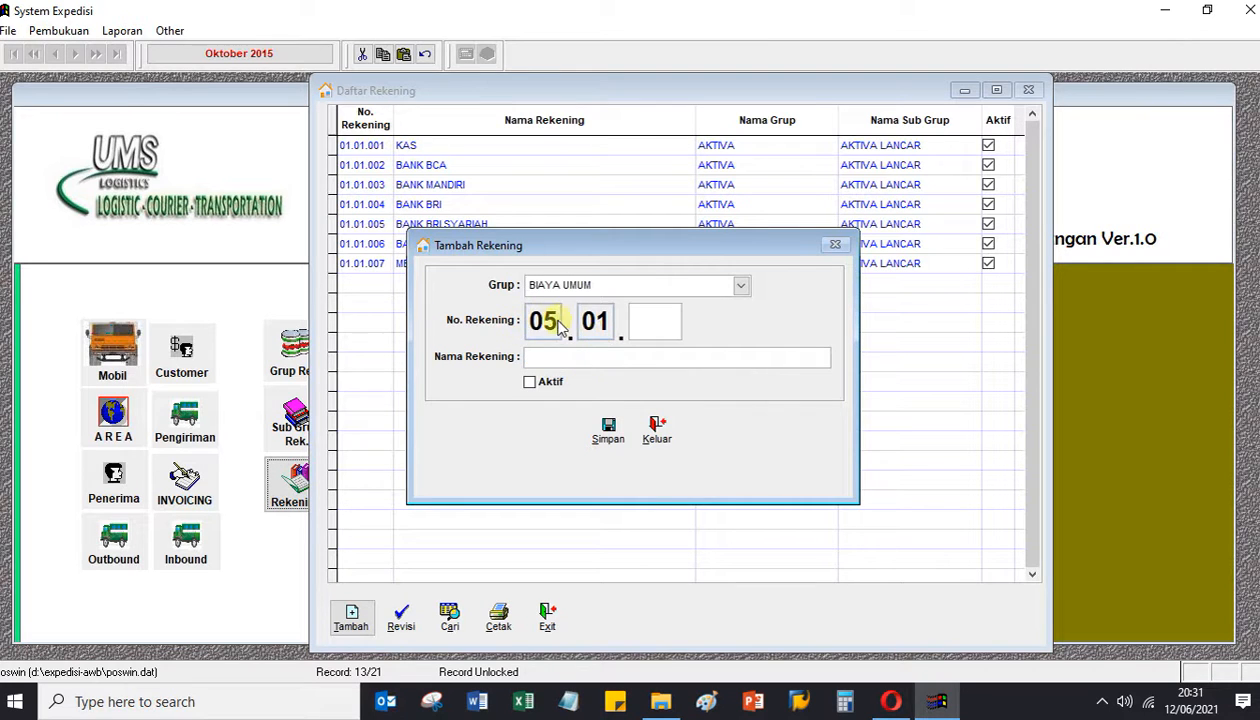
left_click(660, 321)
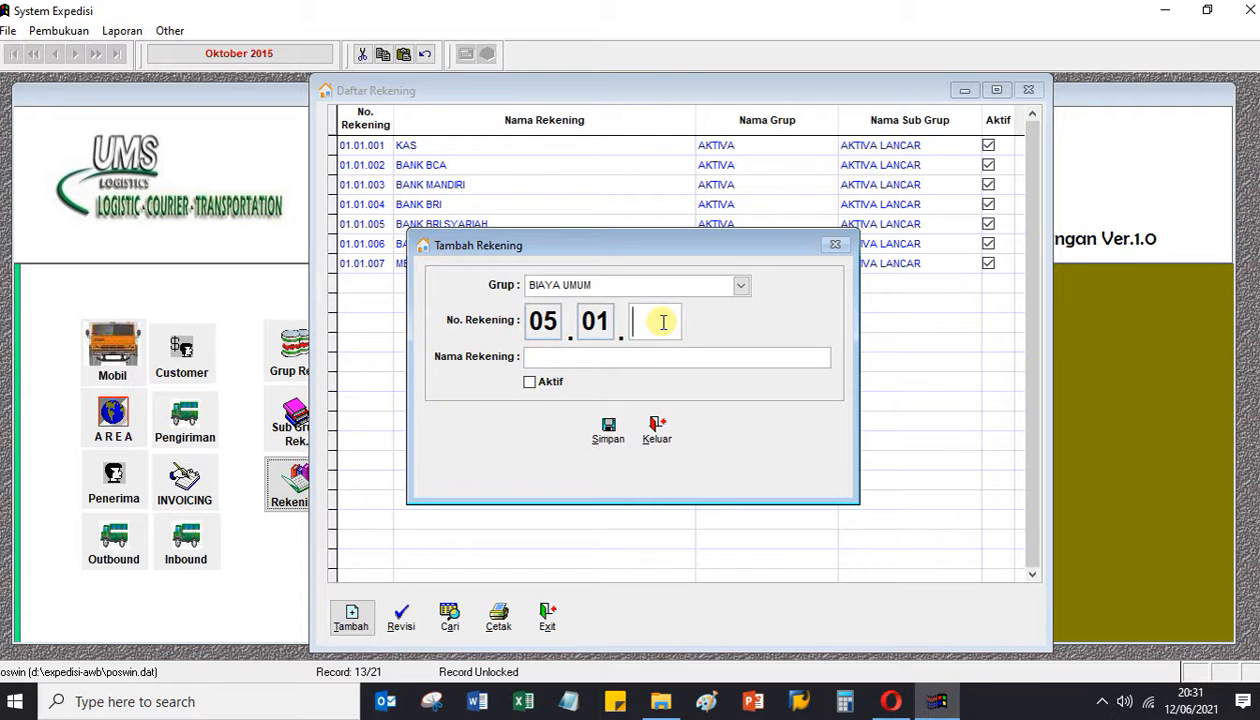
type("001")
Name the new account "Biaya Listrik, Air", mark it active, save it with confirmation and leave the form
left_click(584, 357)
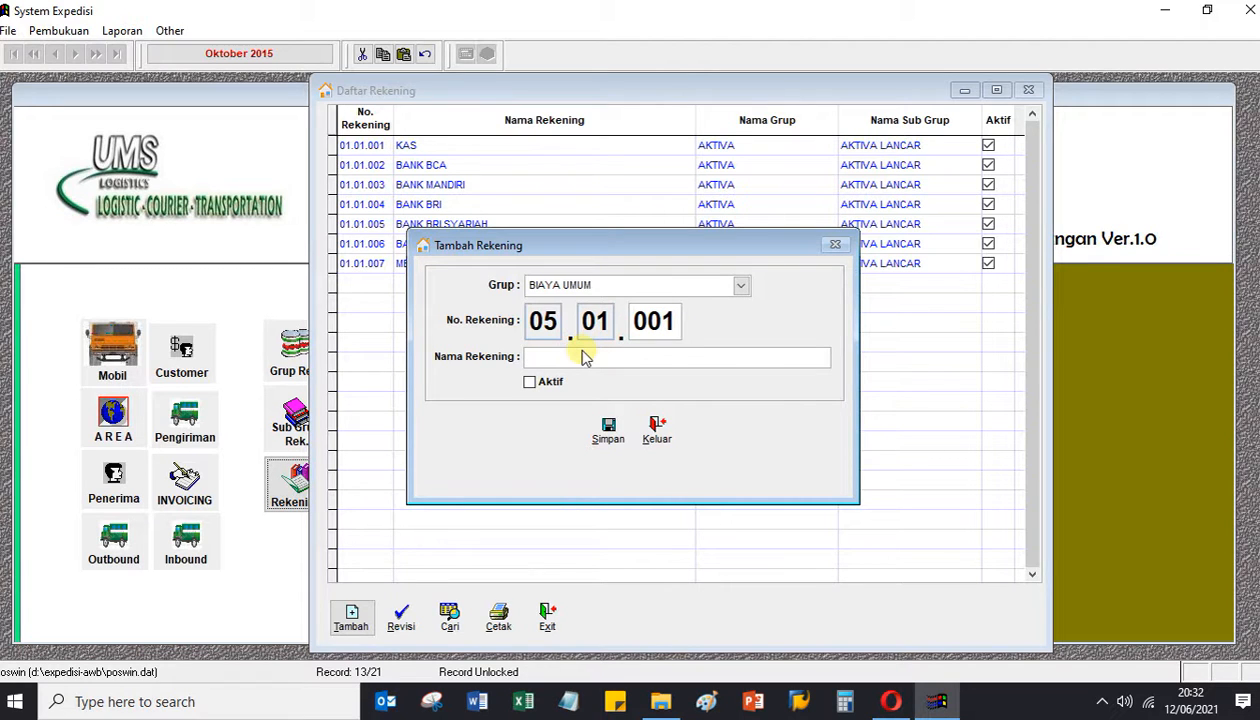
type("Biaya Listrikk Air")
left_click(529, 381)
left_click(607, 428)
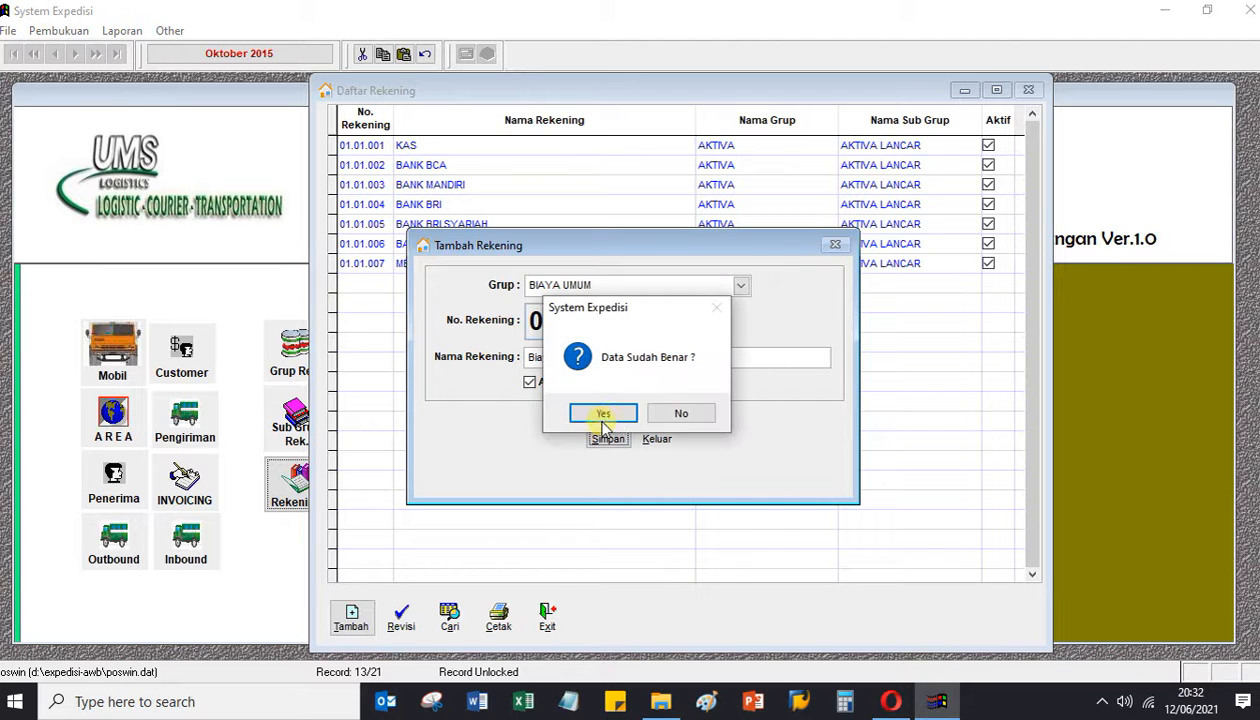
left_click(605, 415)
left_click(657, 425)
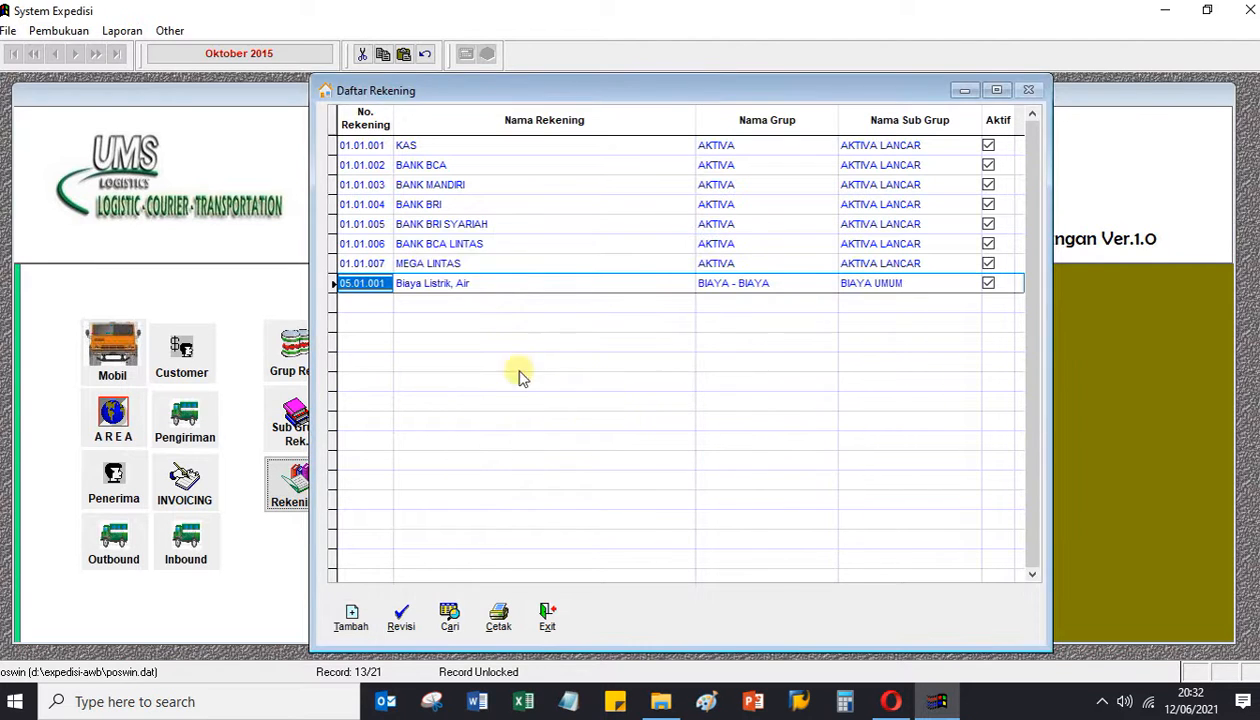
Preview the printed account list in an enlarged preview window, then close the preview and the account list
left_click(516, 284)
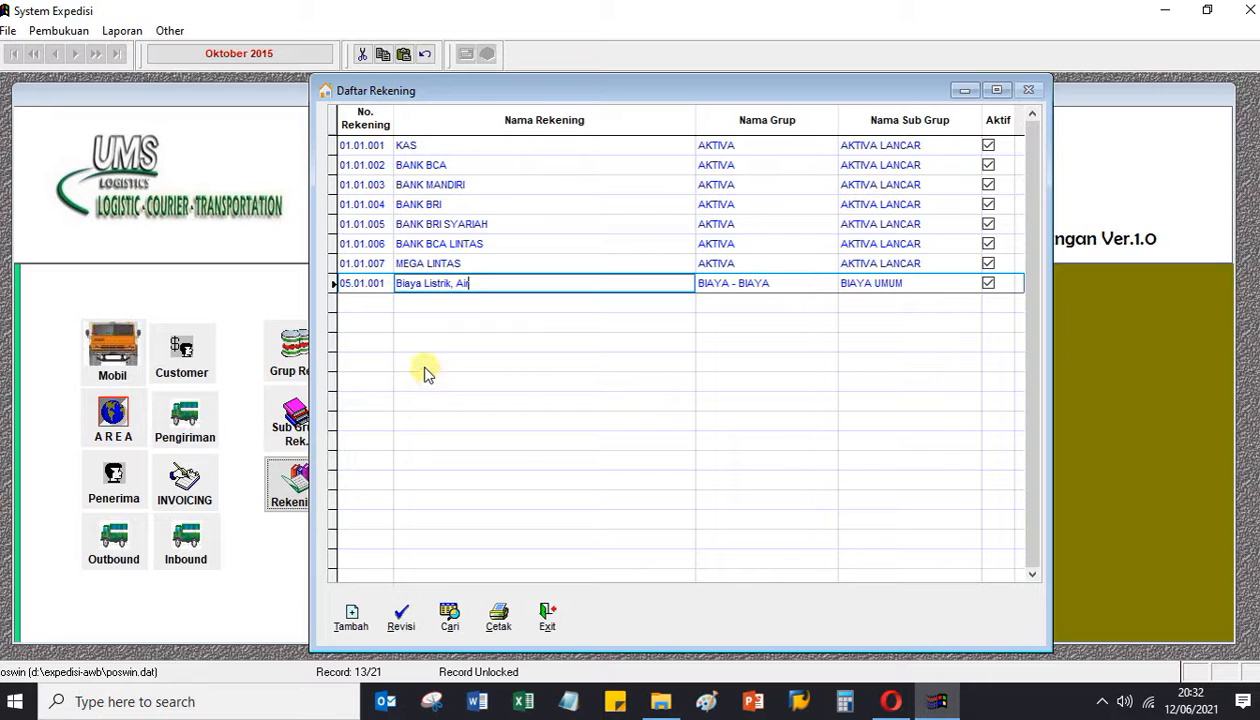
left_click(498, 616)
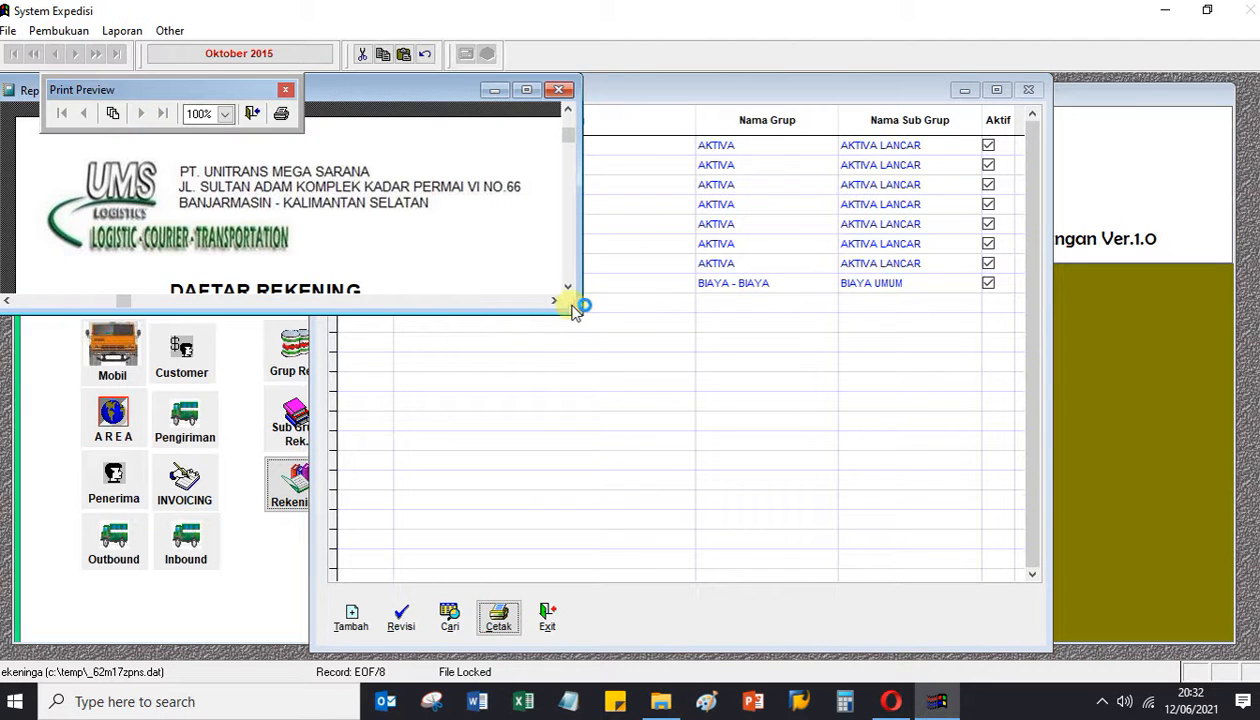
left_click_drag(580, 311, 745, 591)
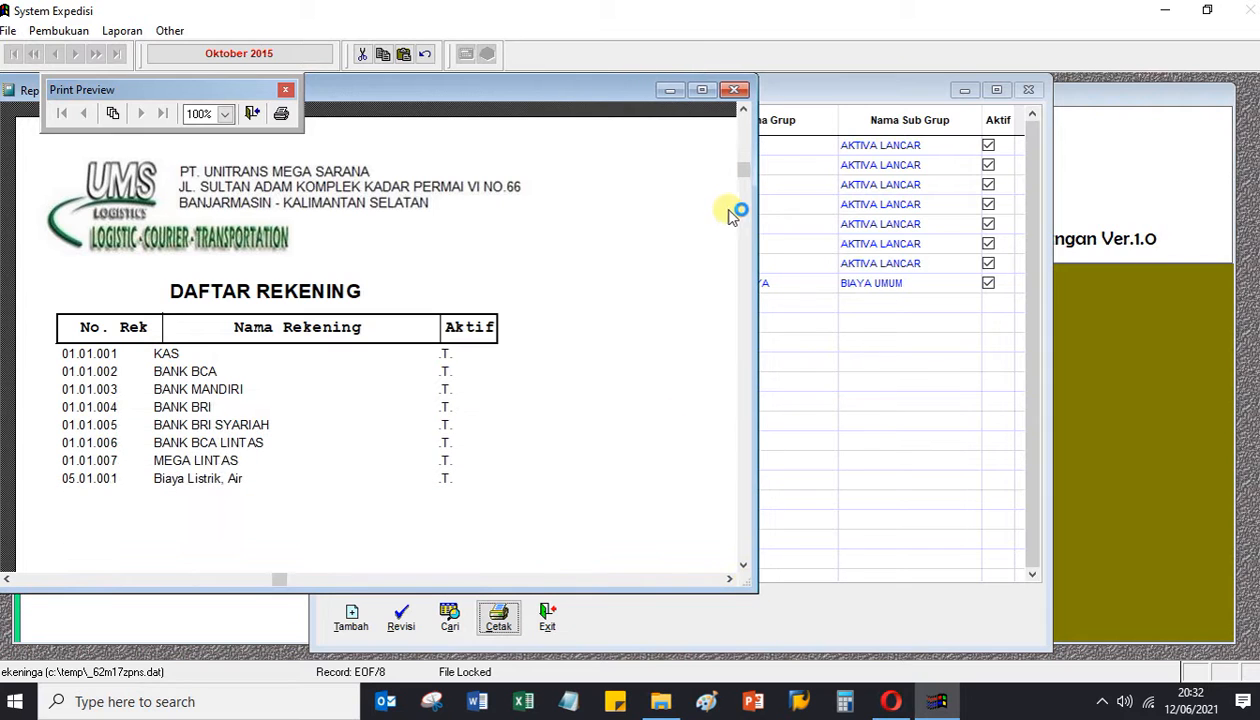
left_click(737, 90)
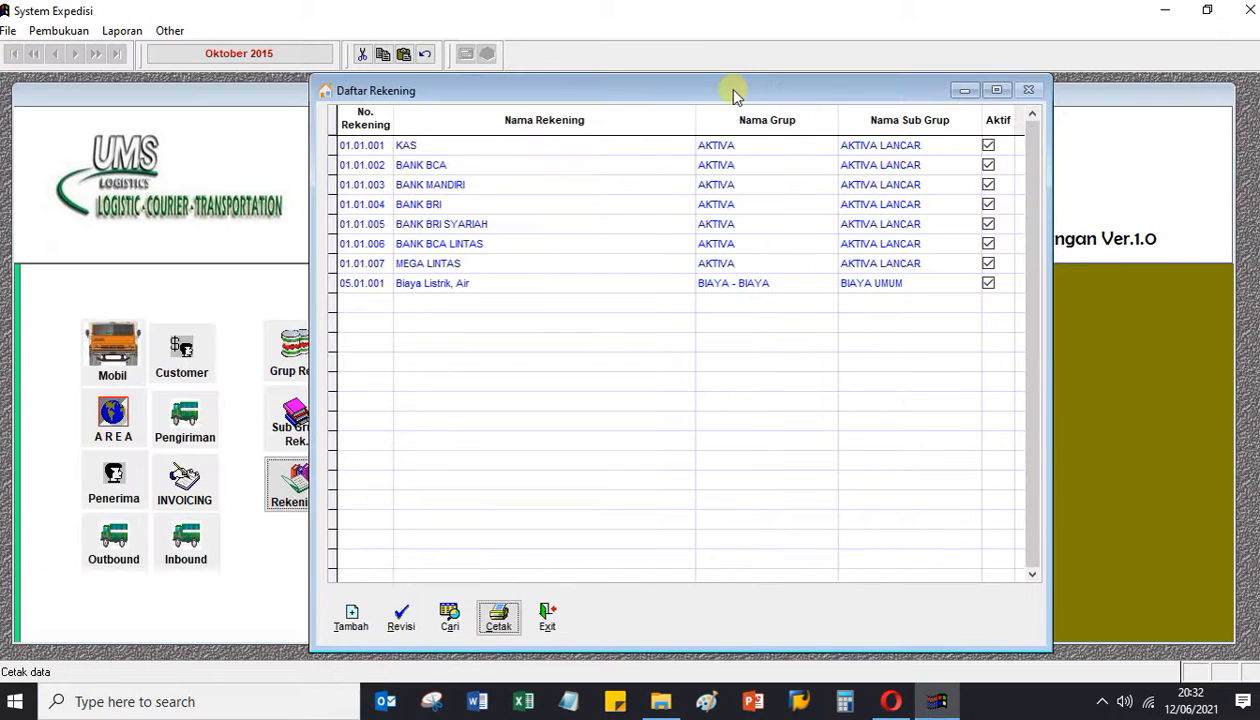
left_click(549, 610)
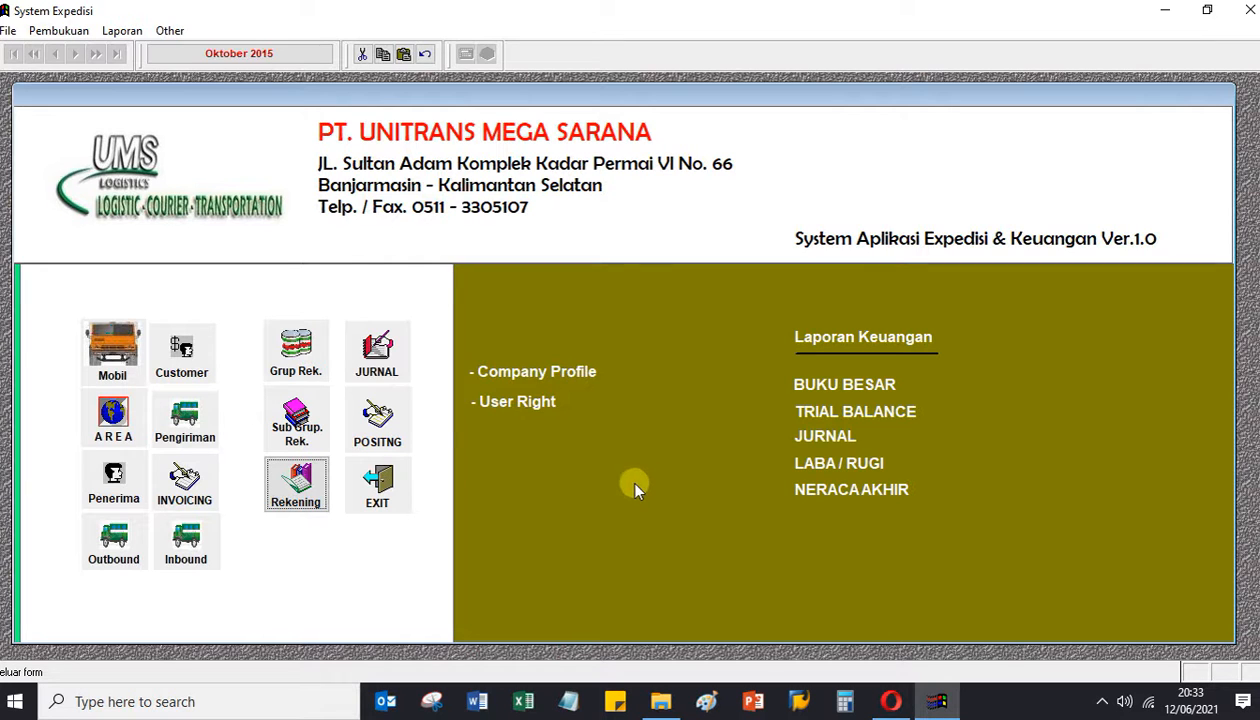
Open the journal list and start a new journal entry, accepting the date 12-06-2021 and going to the Bayar Ke field
left_click(374, 350)
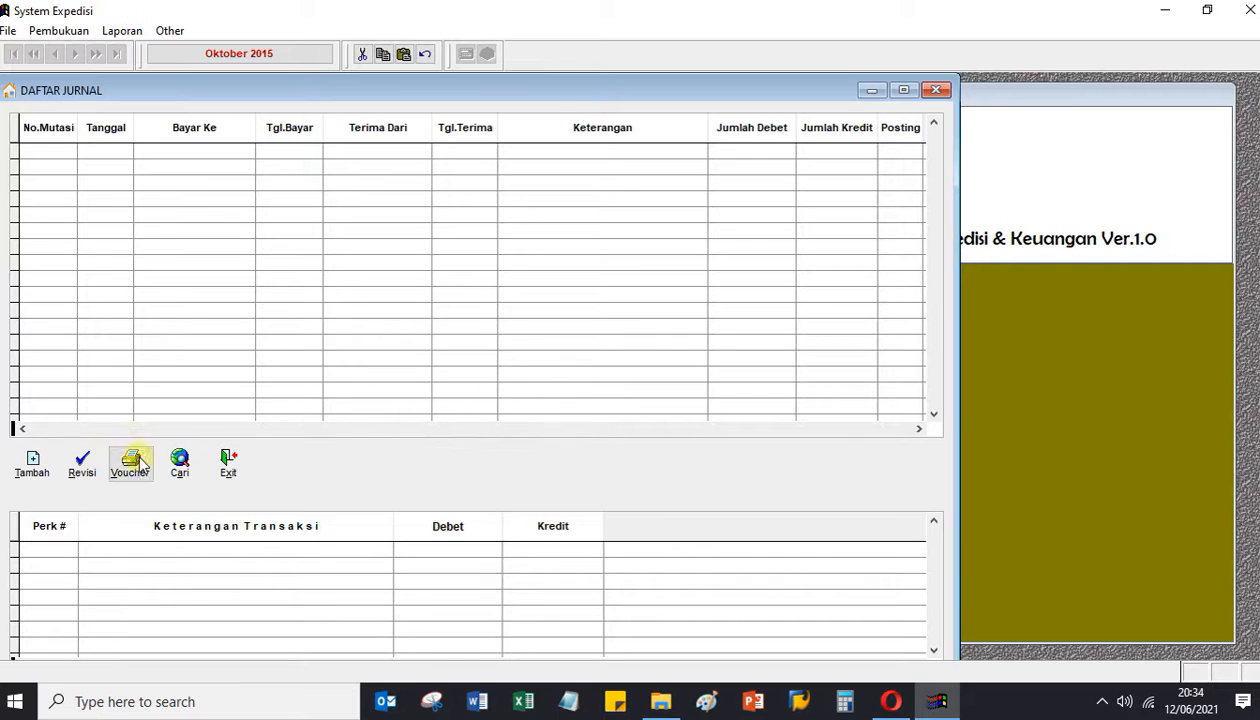
left_click(30, 468)
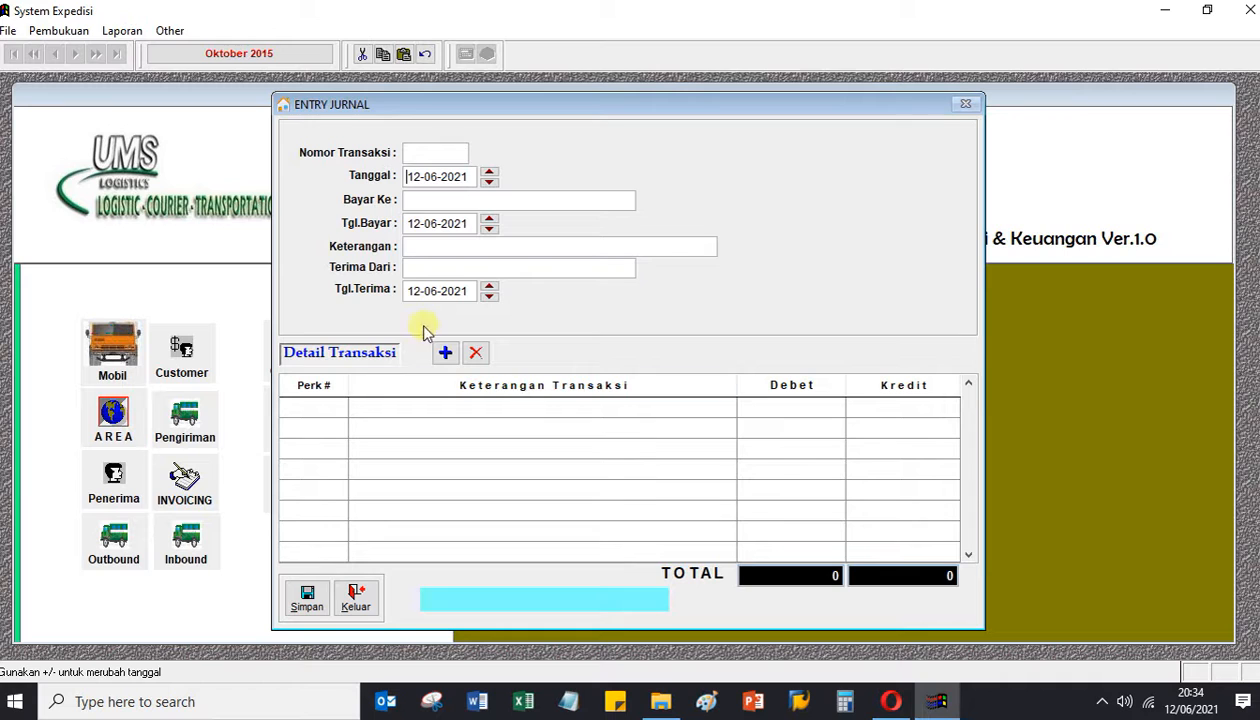
key("Return")
left_click(459, 156)
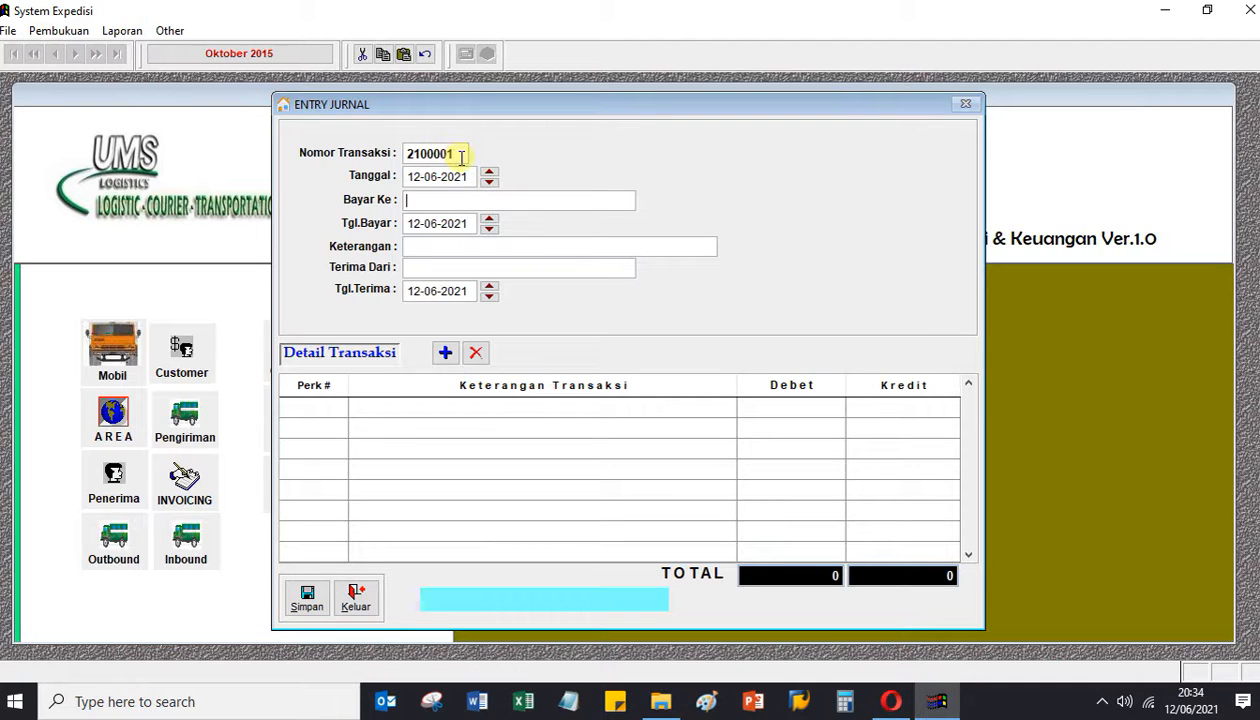
left_click(466, 176)
left_click(429, 202)
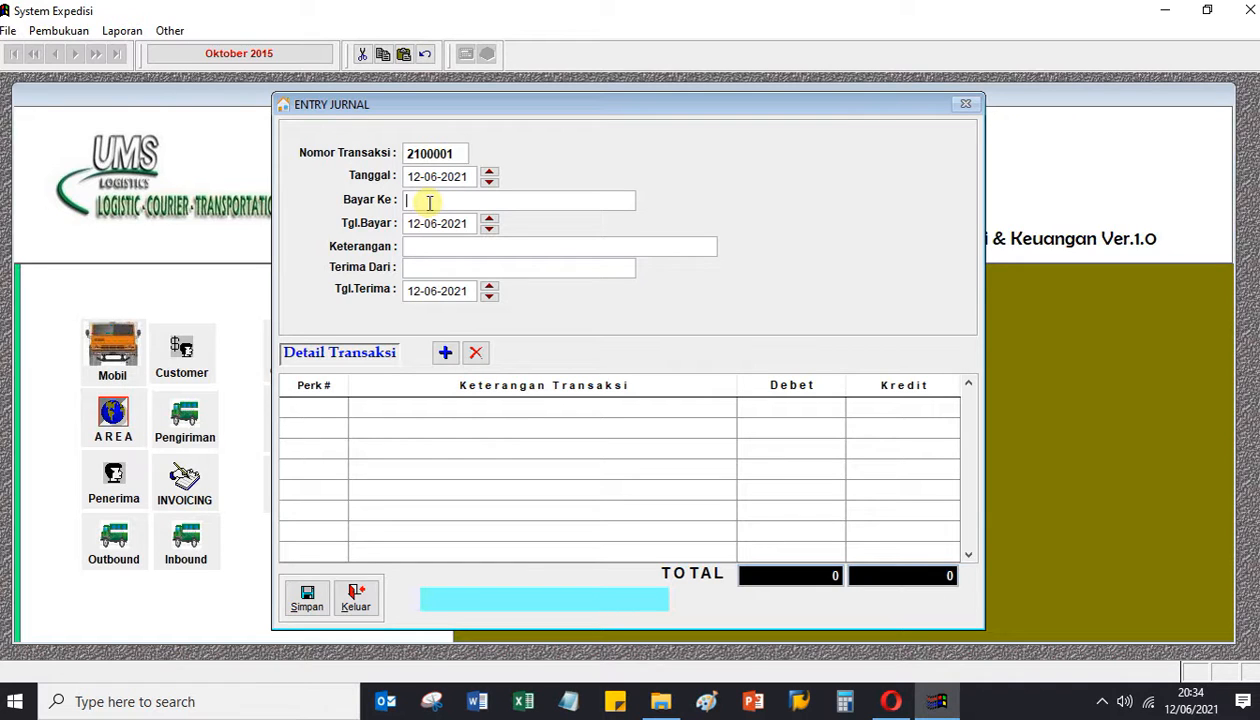
type("baa")
type("a")
type("r Gaji")
key("BackSpace")
key("BackSpace")
key("BackSpace")
key("BackSpace")
key("BackSpace")
key("BackSpace")
key("BackSpace")
key("BackSpace")
key("BackSpace")
key("BackSpace")
type("kan")
key("BackSpace")
key("BackSpace")
key("BackSpace")
key("BackSpace")
Fill in "Gaji" as the journal entry's Bayar Ke and "Bayar gaji harian pabrik" as its Keterangan
type("Gaji")
left_click(424, 243)
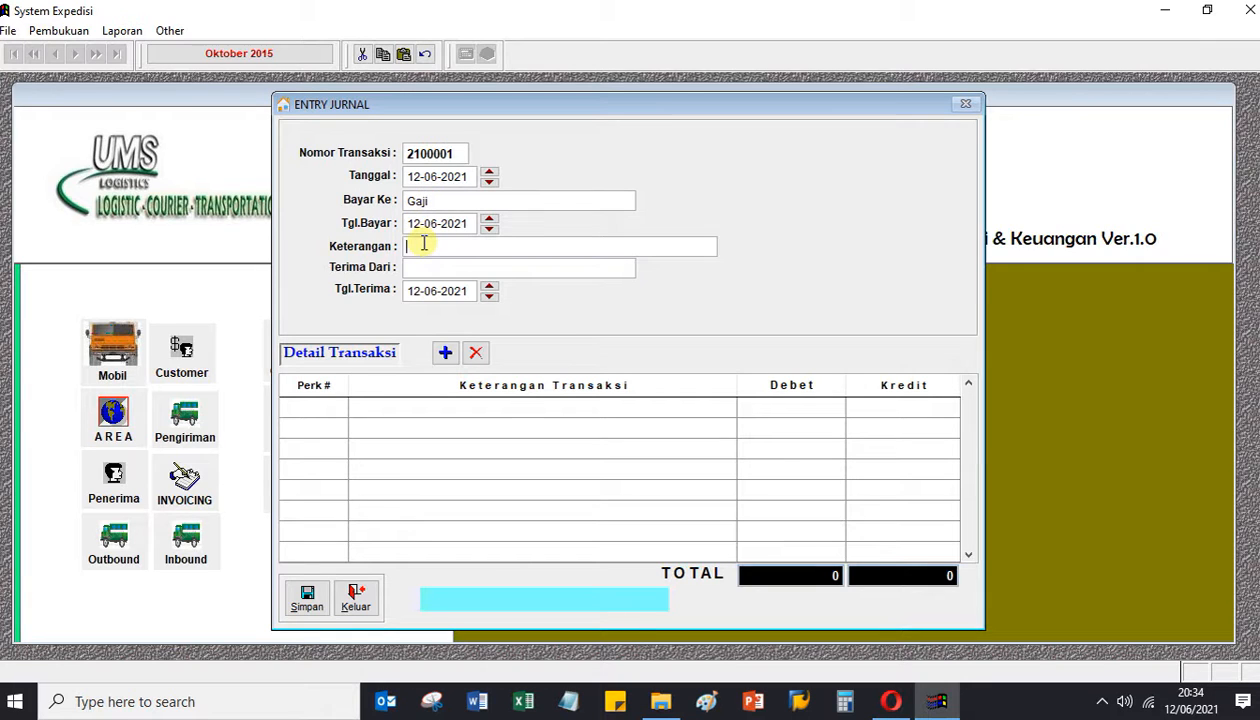
type("Bayar gaji harian pabri")
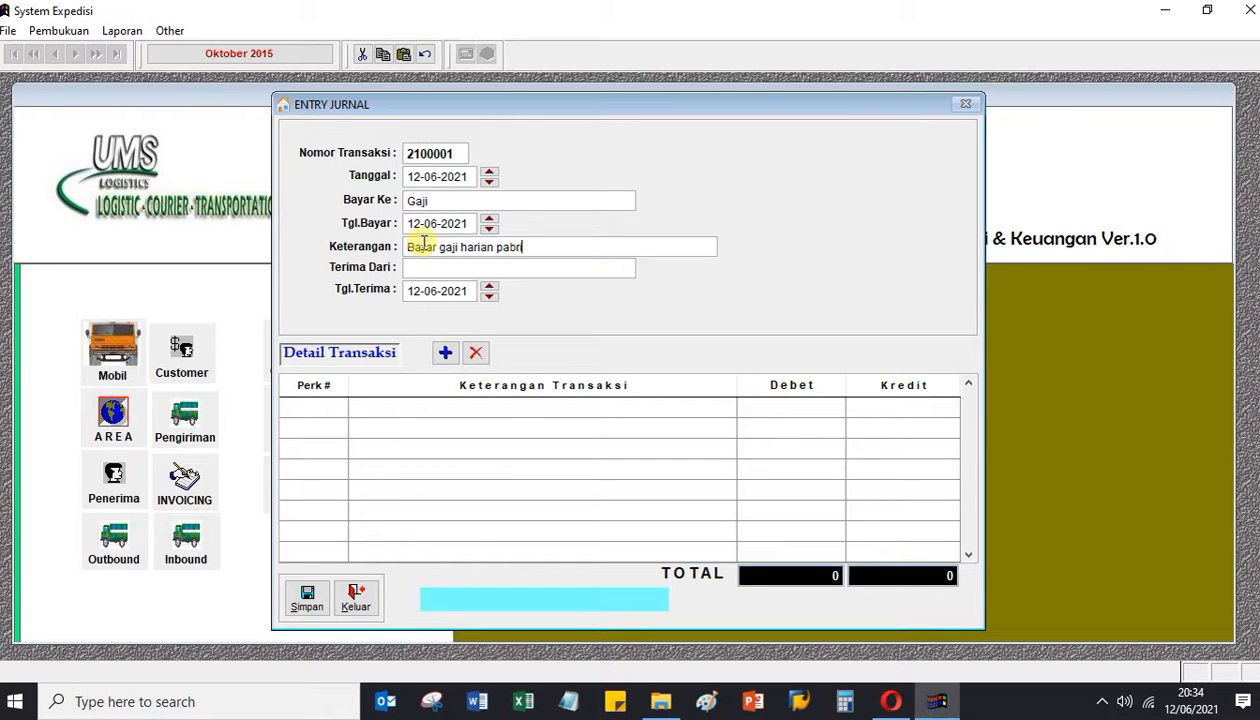
type("k")
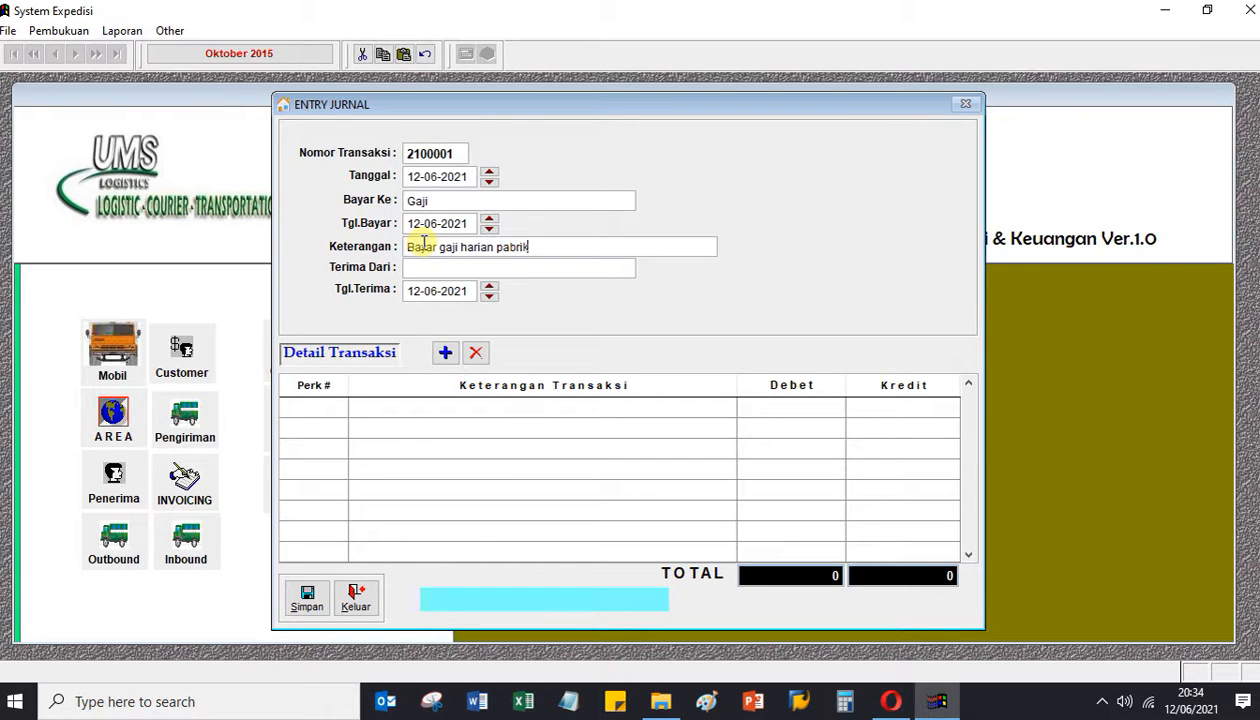
Add a first transaction detail line with account 01.01.001 KAS and go to its description
left_click(446, 355)
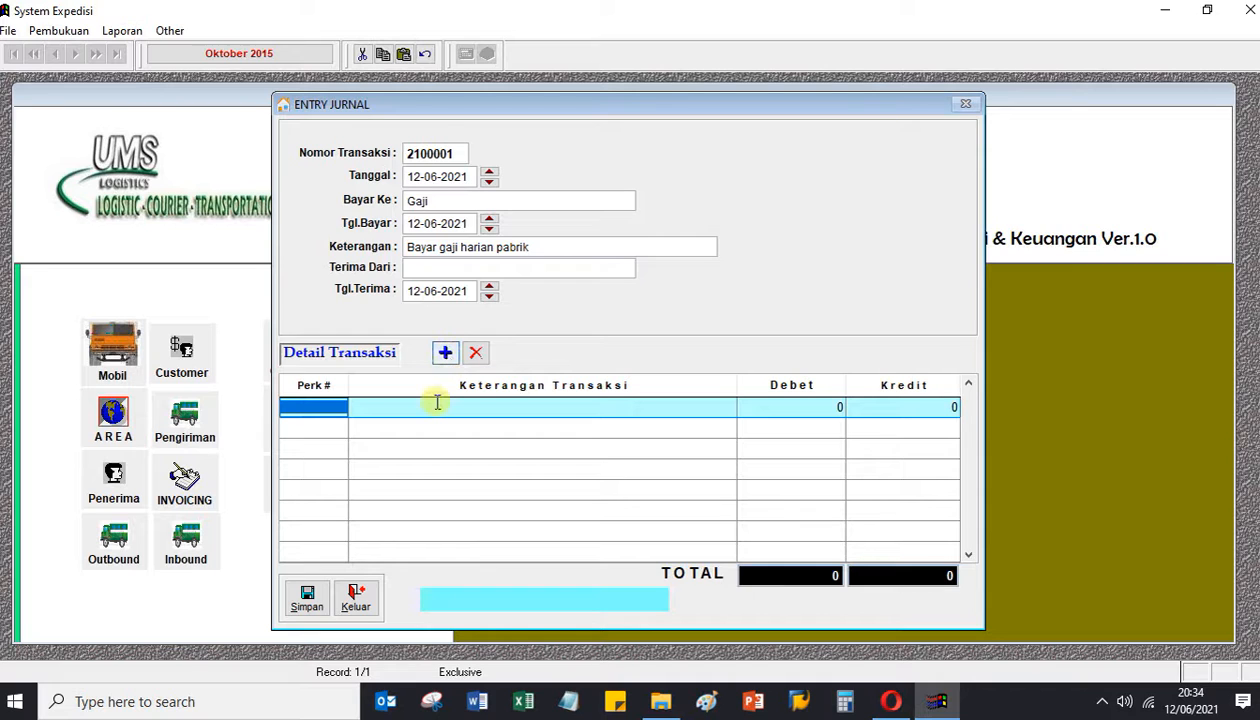
double_click(330, 404)
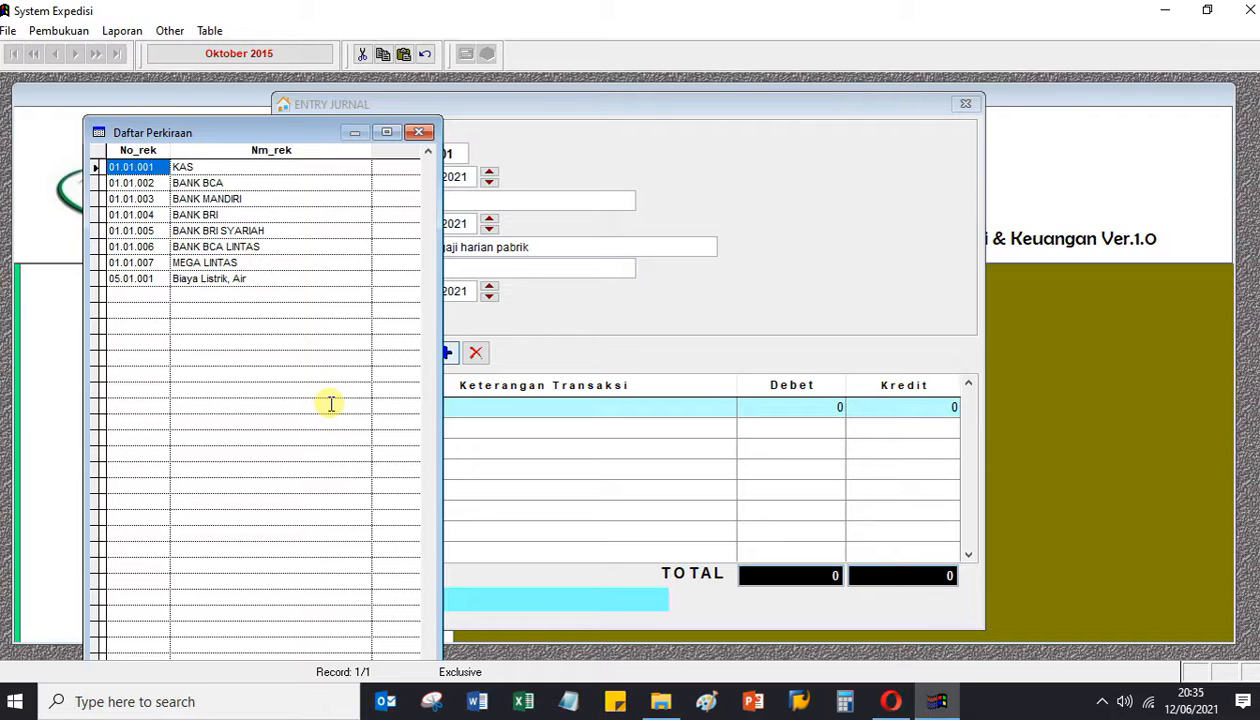
key("Return")
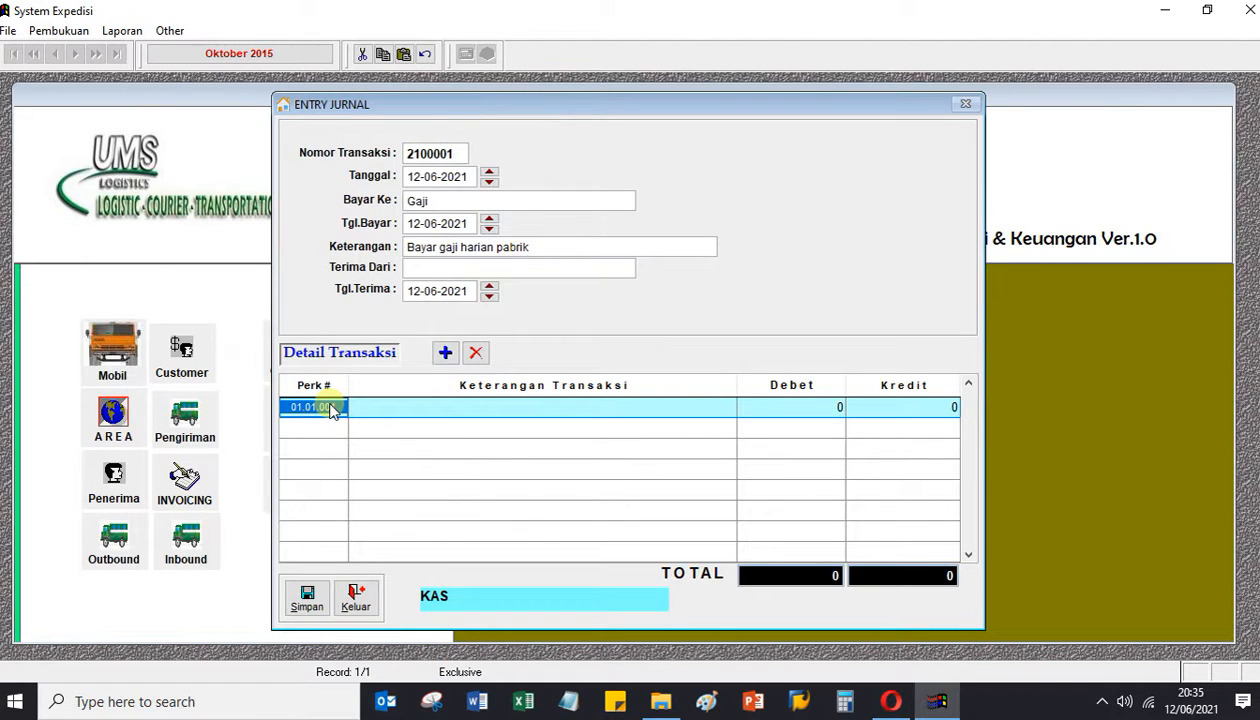
left_click(383, 408)
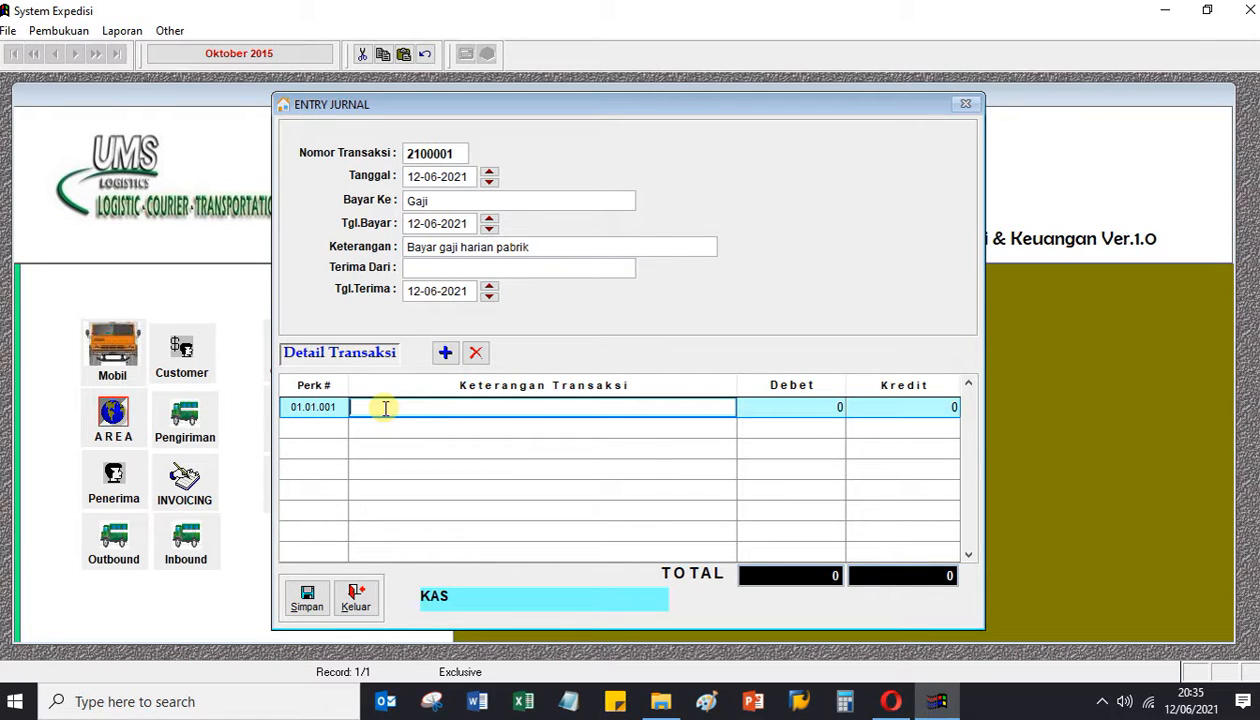
type("bayar gaji harian")
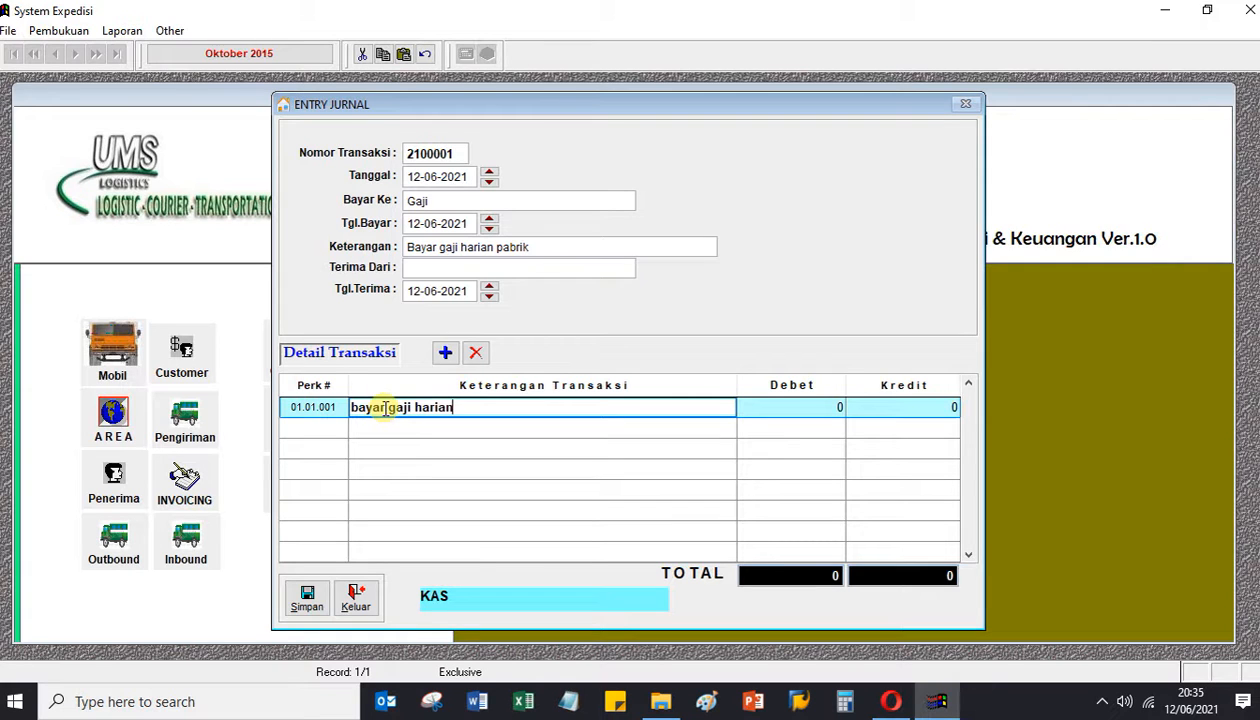
type(" bln 6 mingg2")
key("Left")
key("BackSpace")
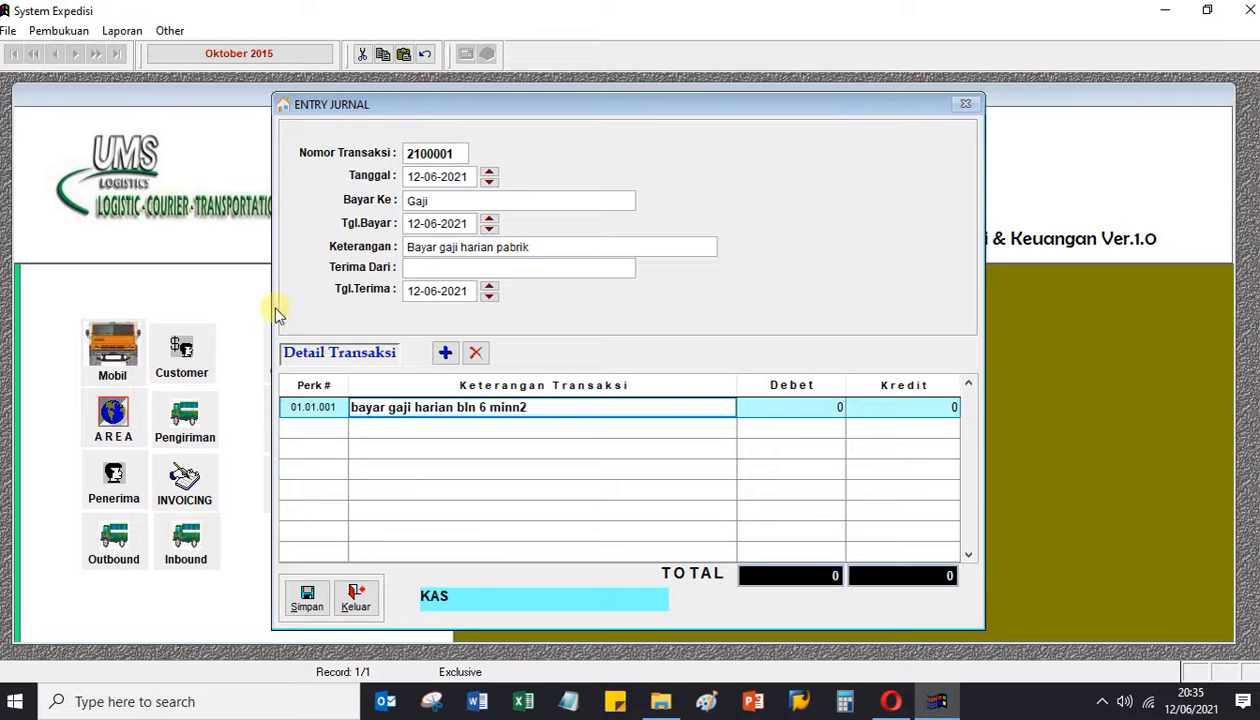
key("Delete")
key("BackSpace")
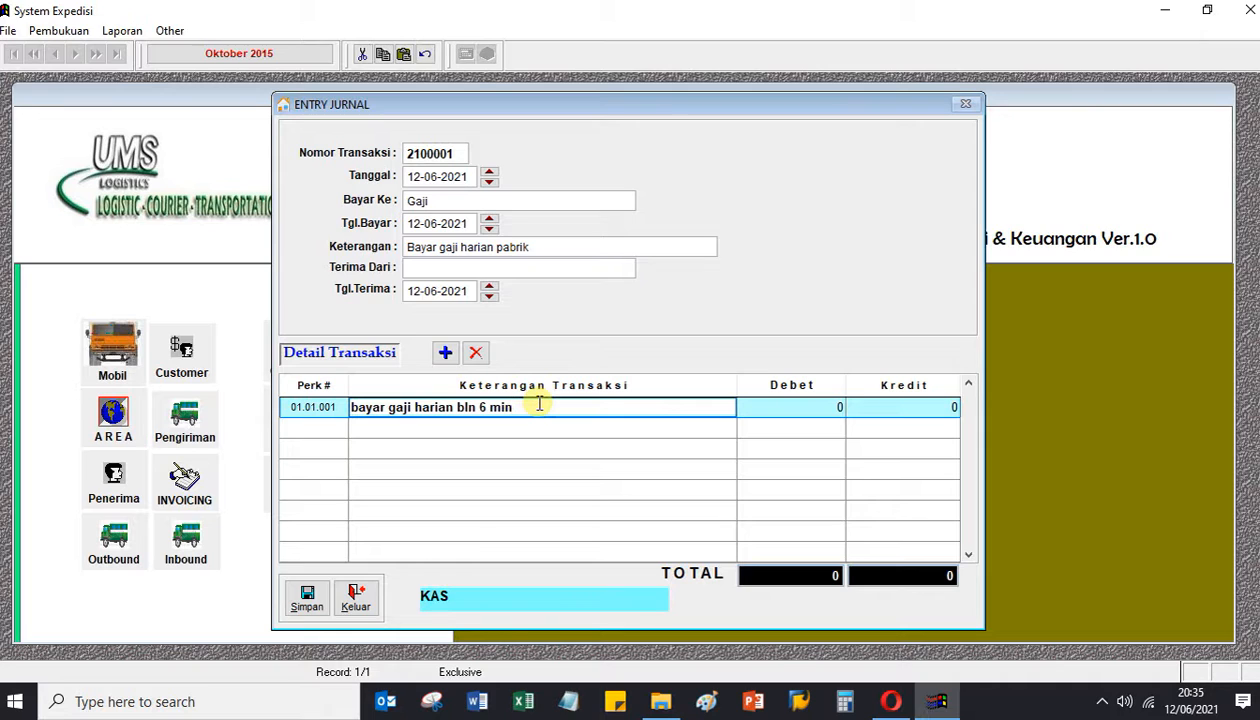
type("gg")
key("BackSpace")
type("guk")
key("BackSpace")
Describe the KAS detail line as "byr gj harian week 2" and set its credit amount to 200.000.000
left_click_drag(550, 411, 339, 392)
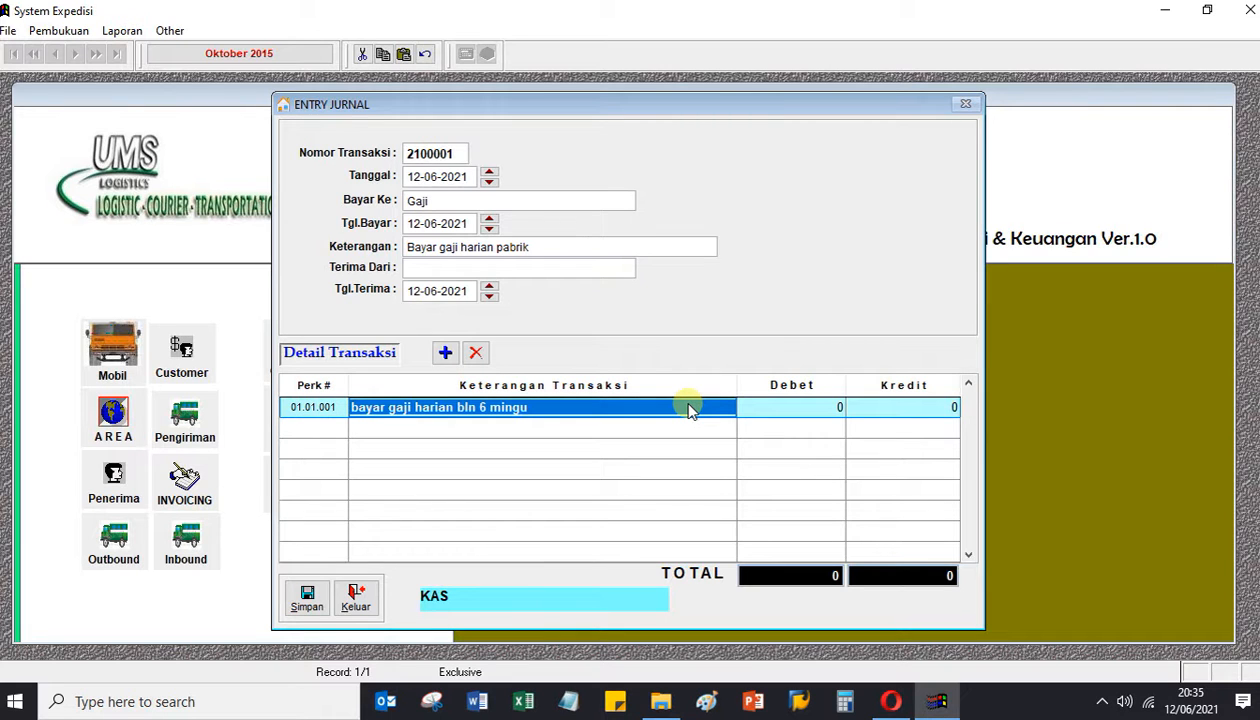
type("byr")
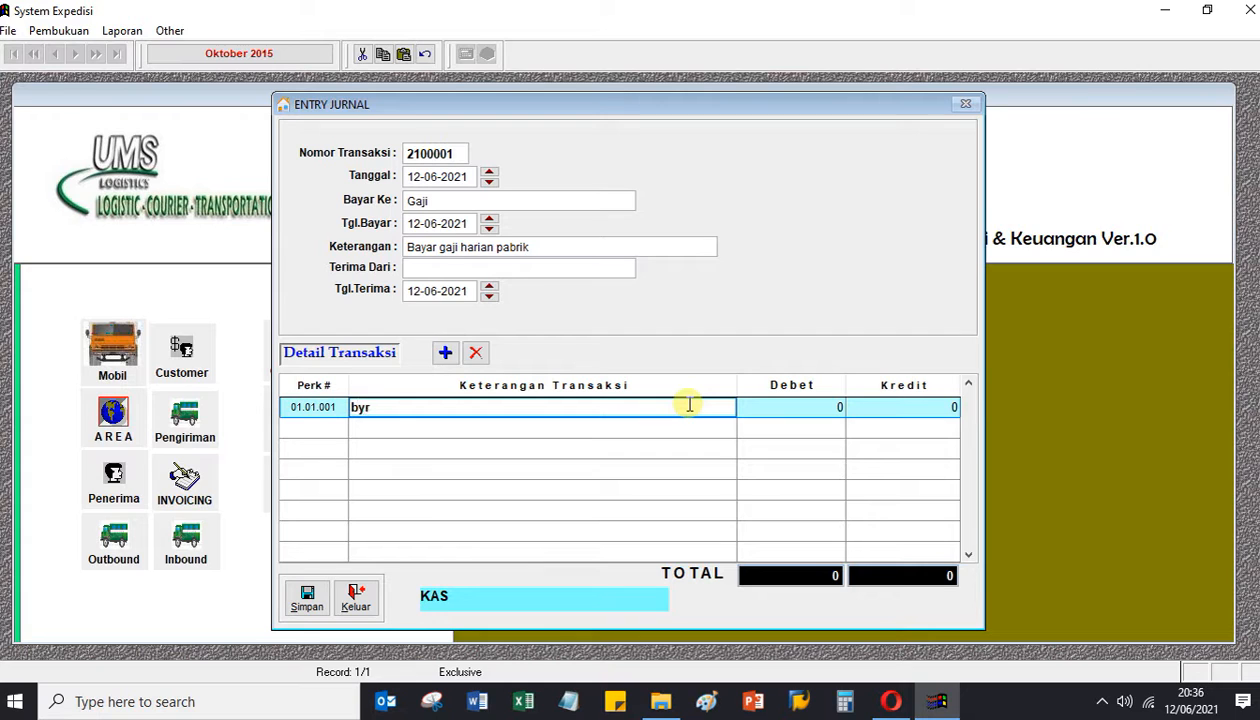
type(" gj harian week 2")
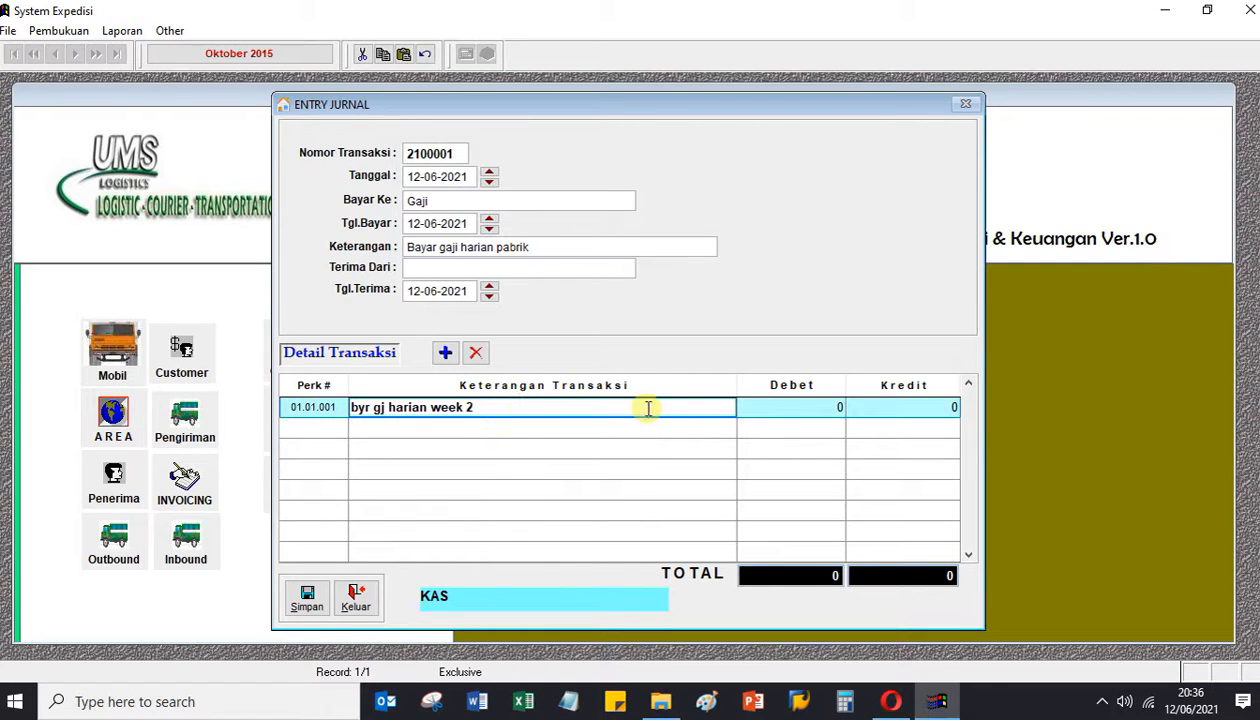
left_click(885, 407)
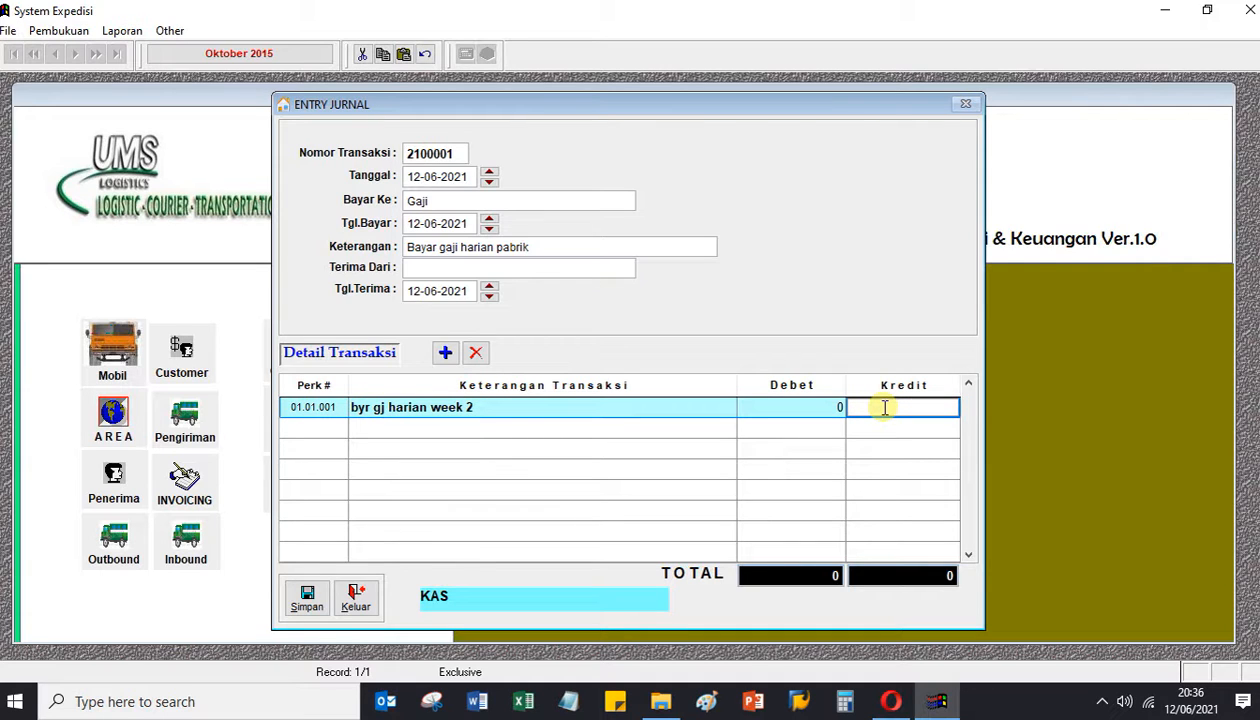
type("200.000.000")
key("Return")
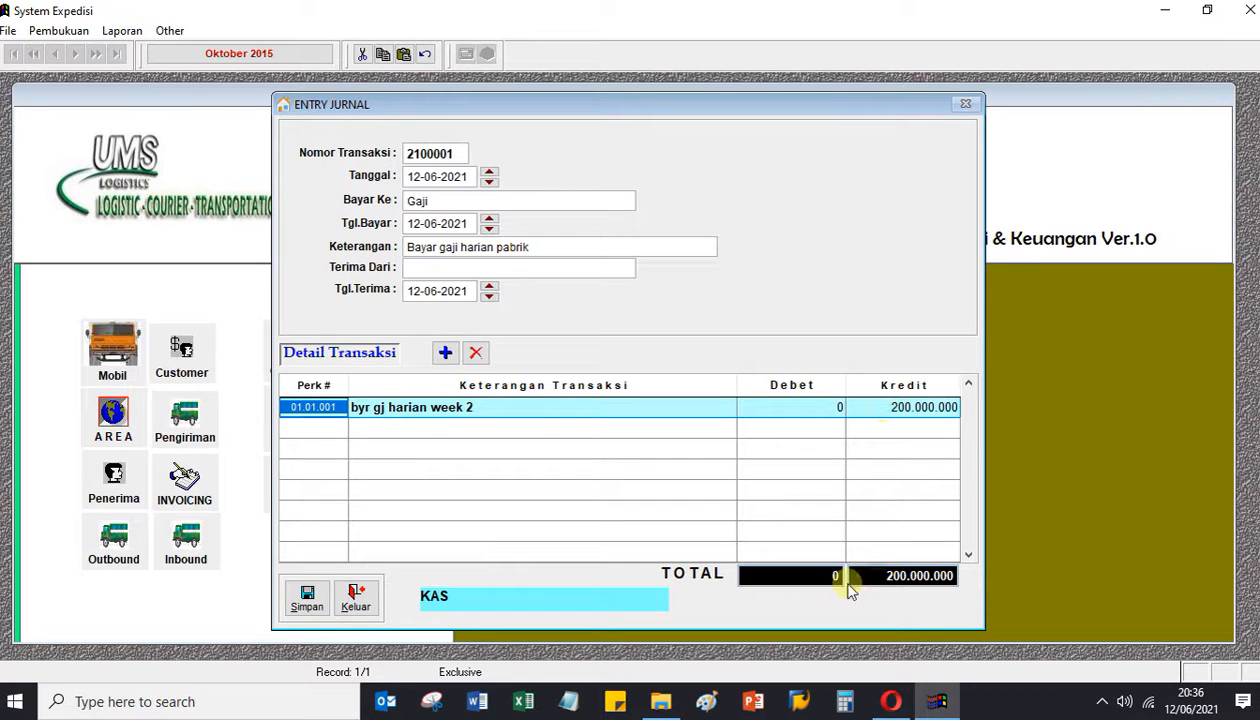
Add a second transaction detail line to the journal entry with account 05.01.001 Biaya Listrik, Air
left_click(445, 353)
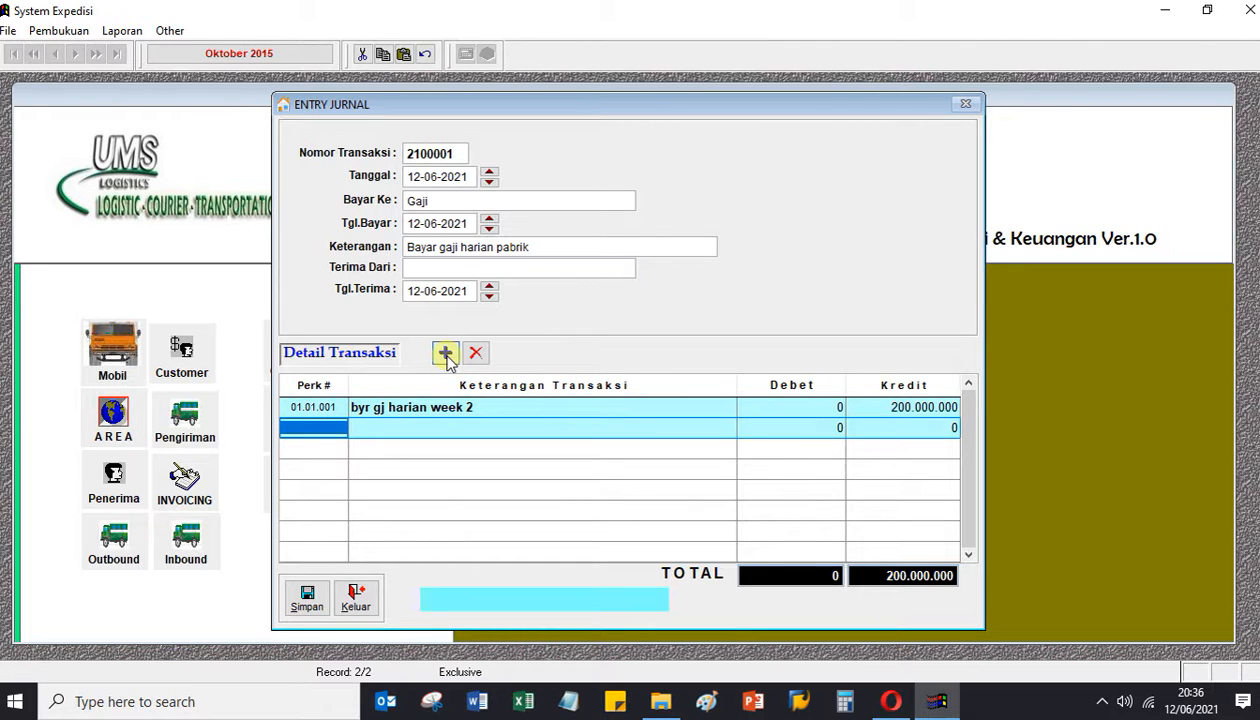
key("Return")
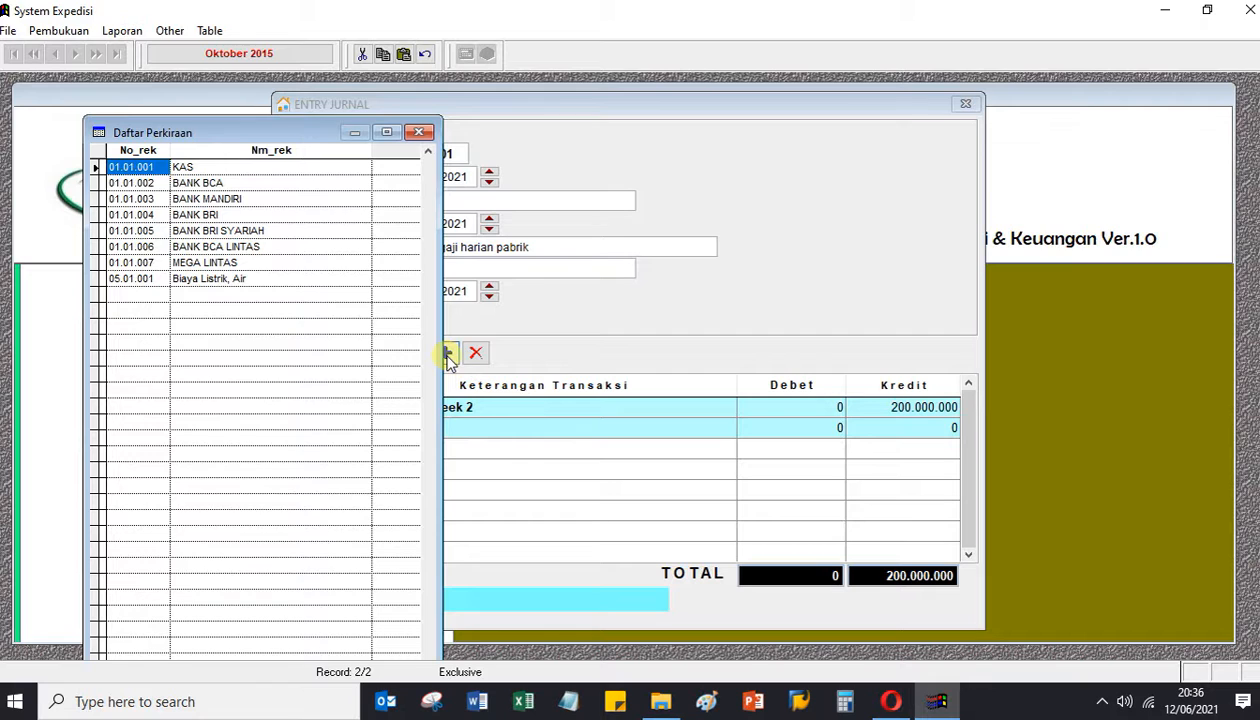
key("Down")
key("Down")
key("Down")
key("Down")
key("Down")
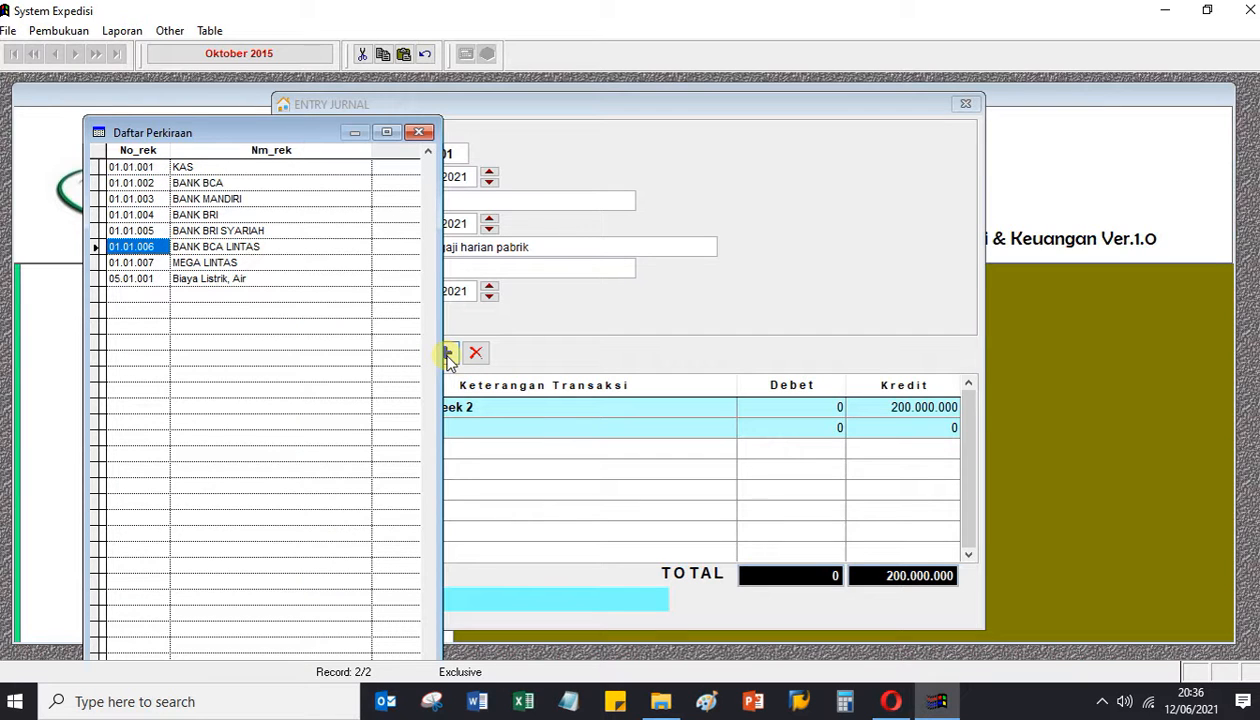
key("Down")
key("Down")
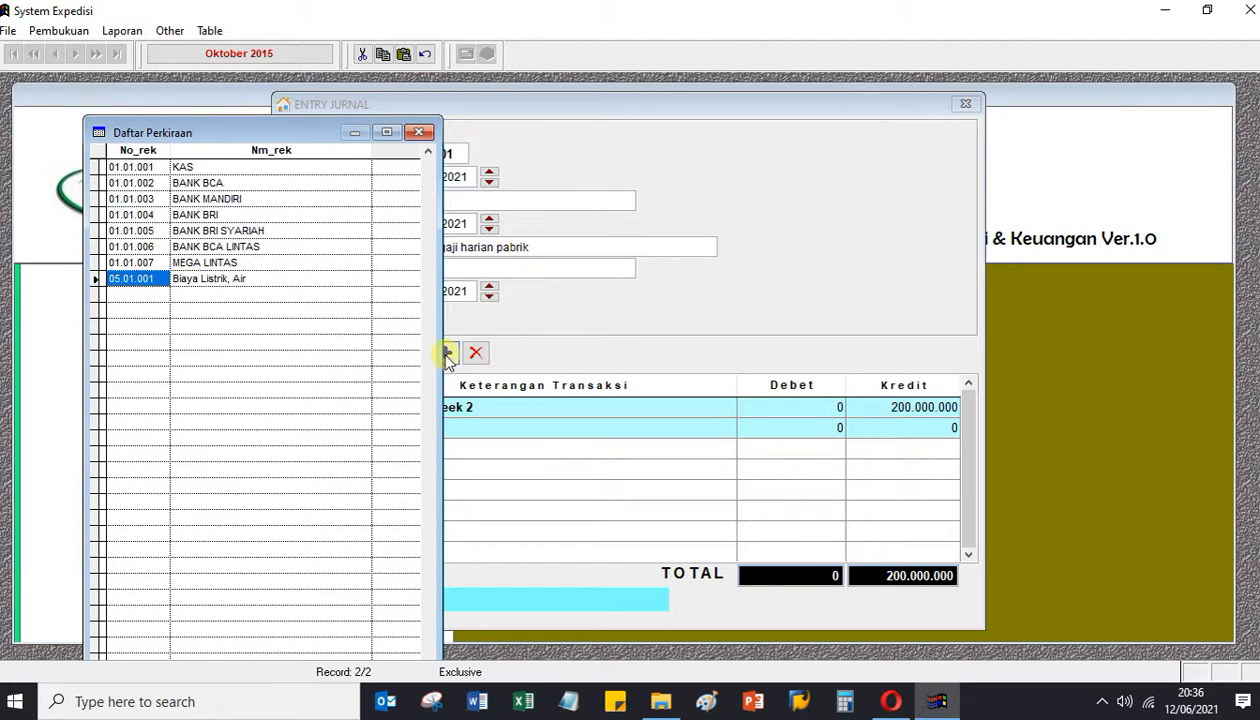
double_click(390, 280)
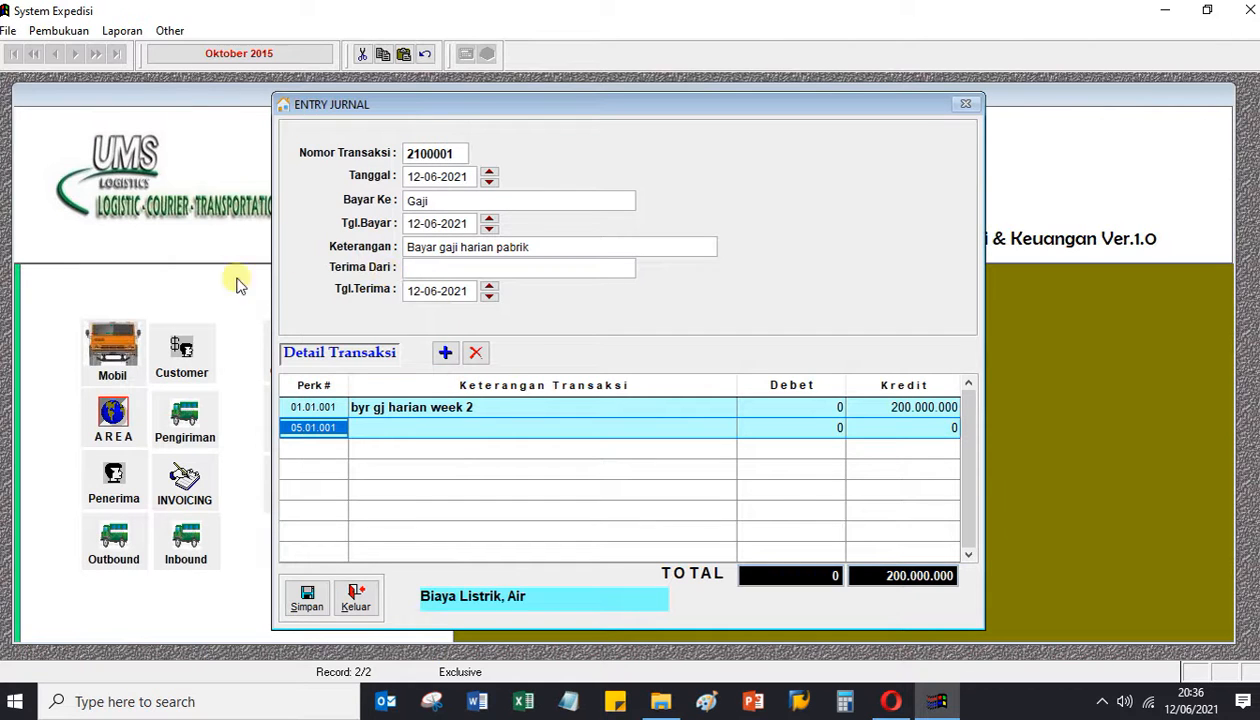
Set the debit amount of the Biaya Listrik, Air detail line to 200.000.000
left_click(381, 427)
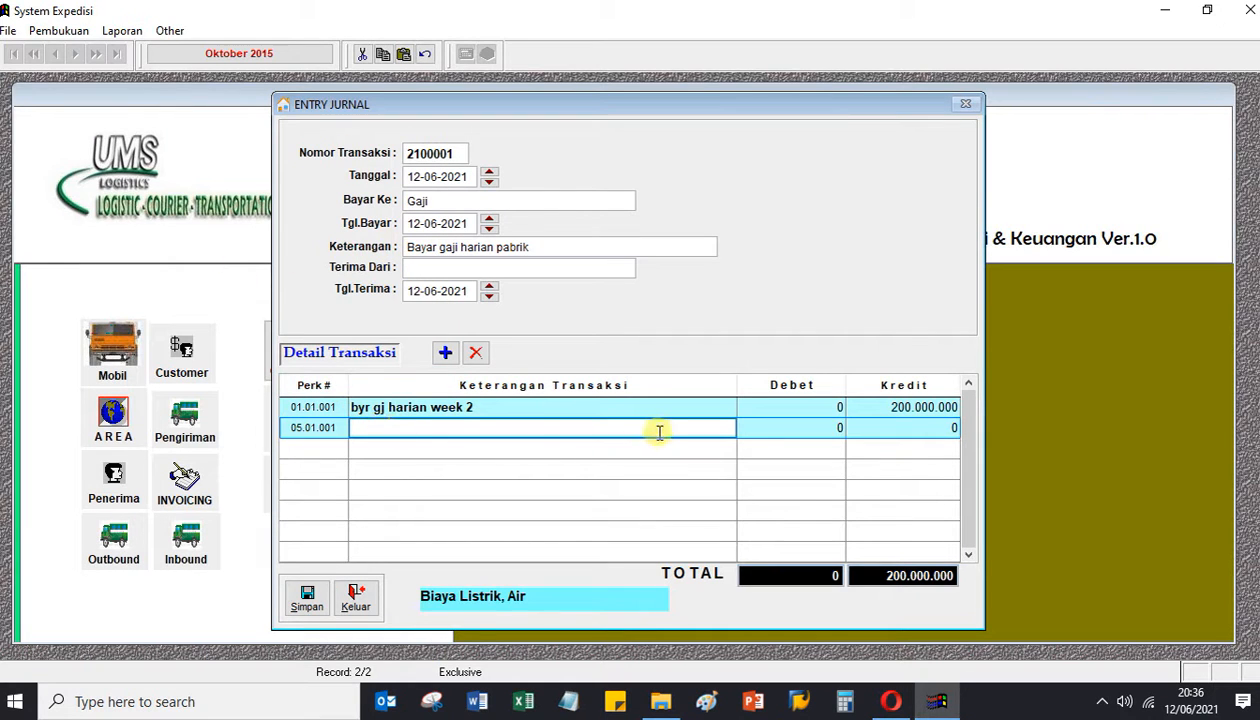
left_click(774, 433)
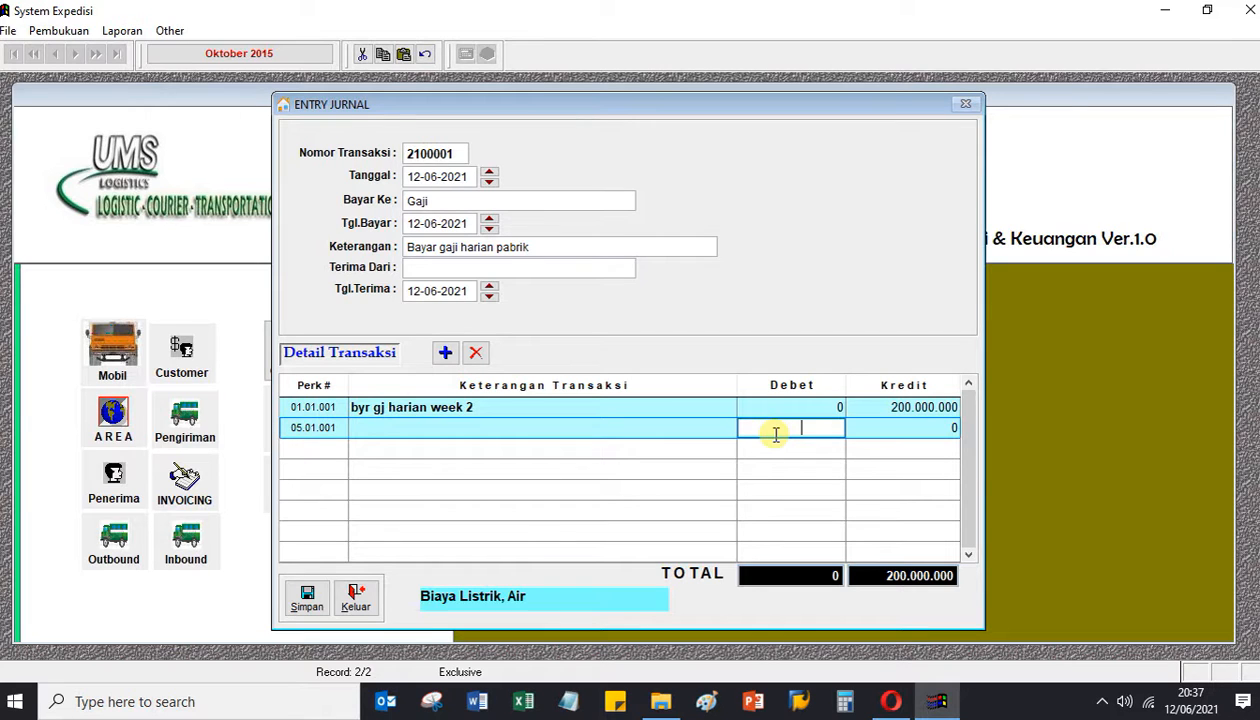
type("200.000.000")
key("Return")
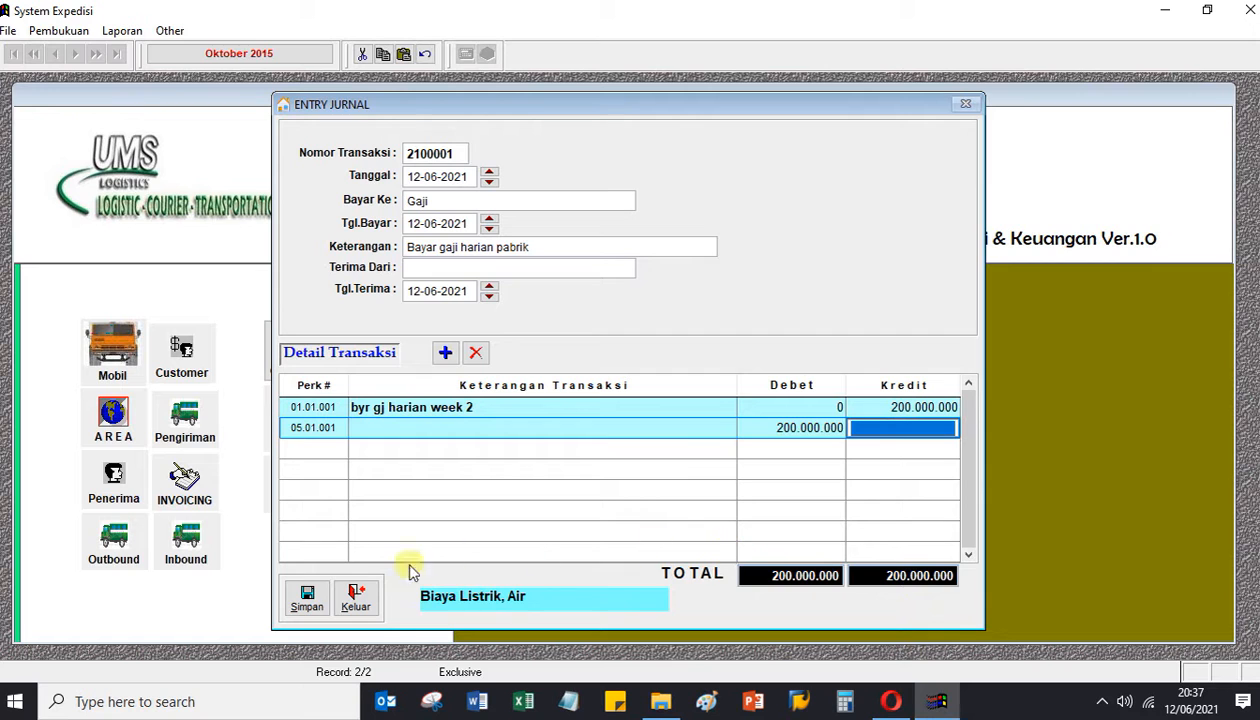
Save the journal entry, confirming that the data is correct, and close the journal list
left_click(306, 597)
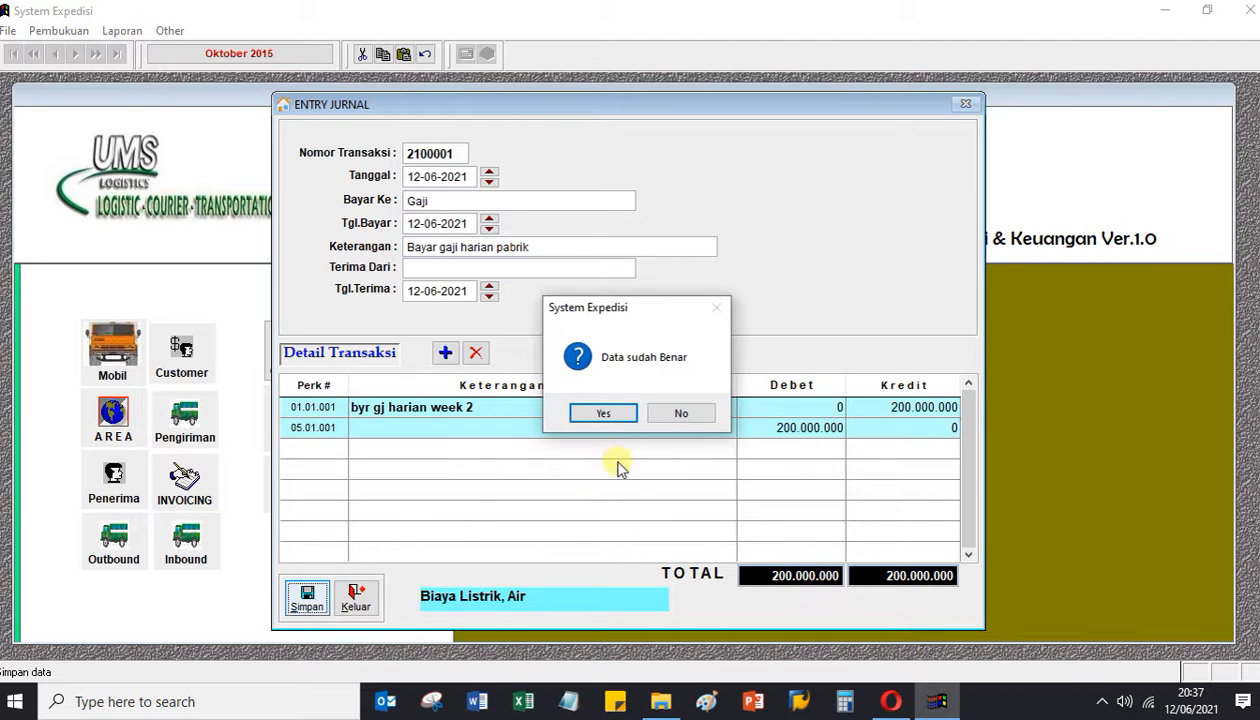
left_click(610, 413)
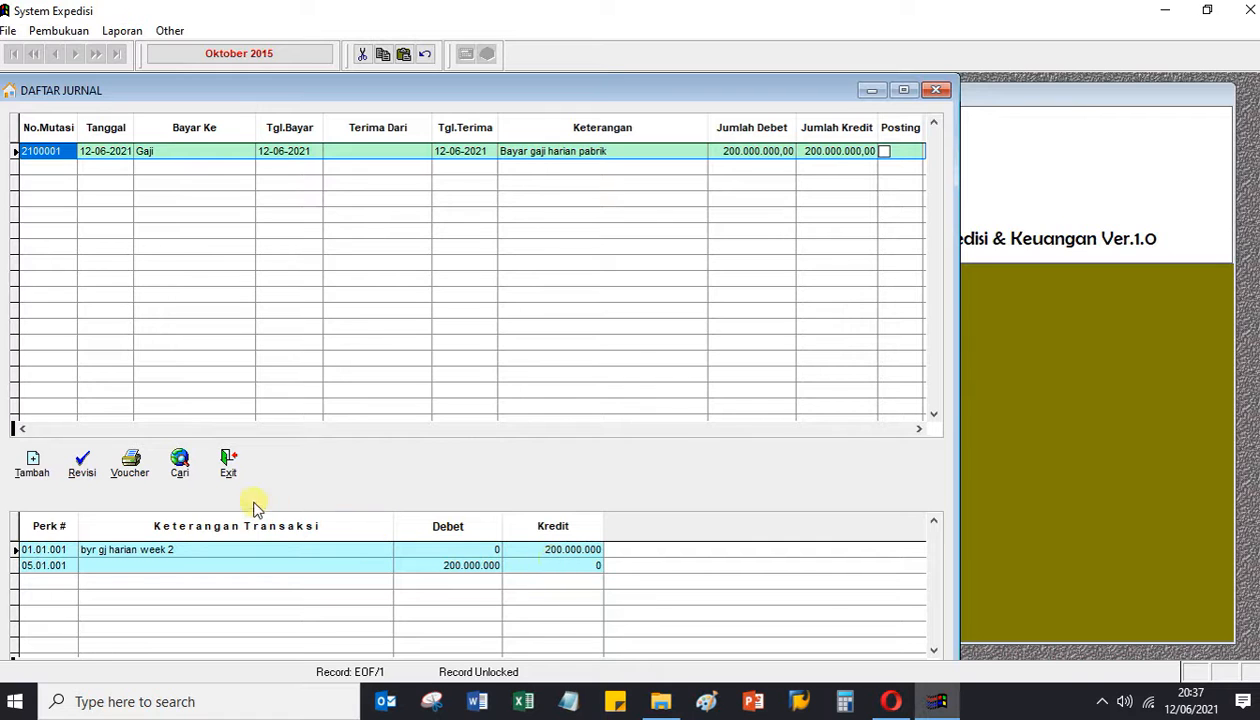
left_click(228, 465)
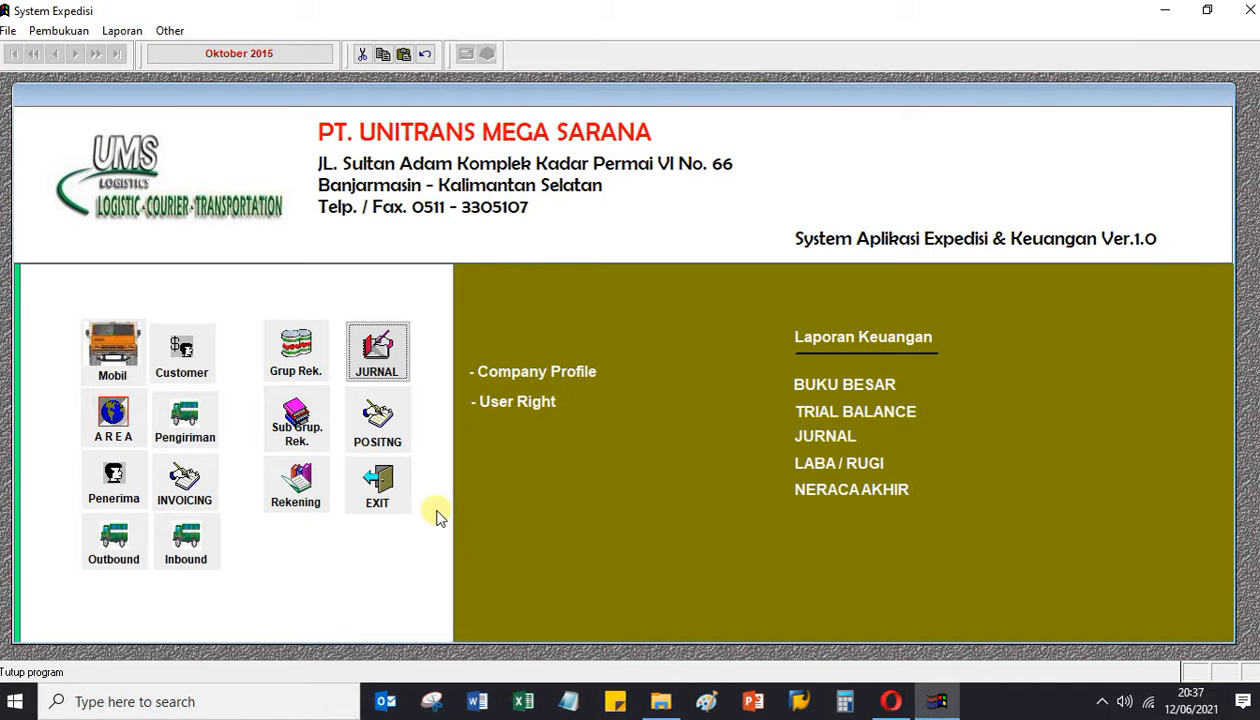
Start a new account from the account list in group BIAYA UMUM with number 05.01.002
left_click(293, 485)
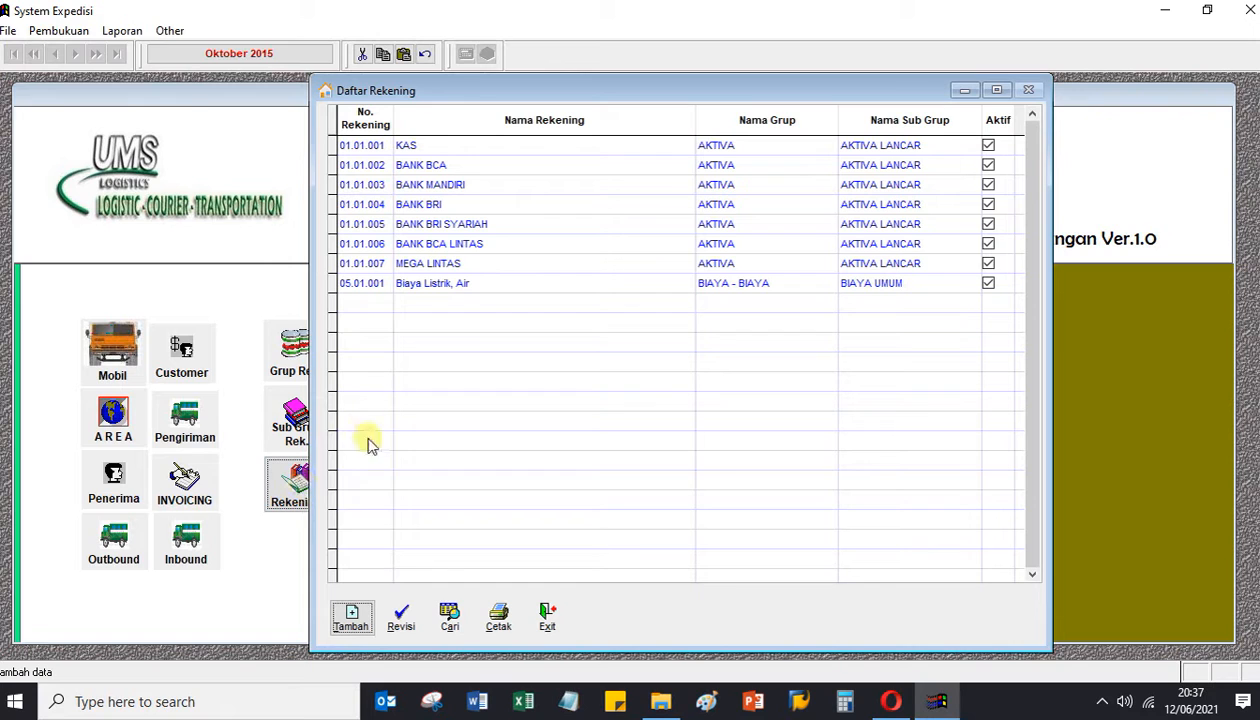
left_click(470, 283)
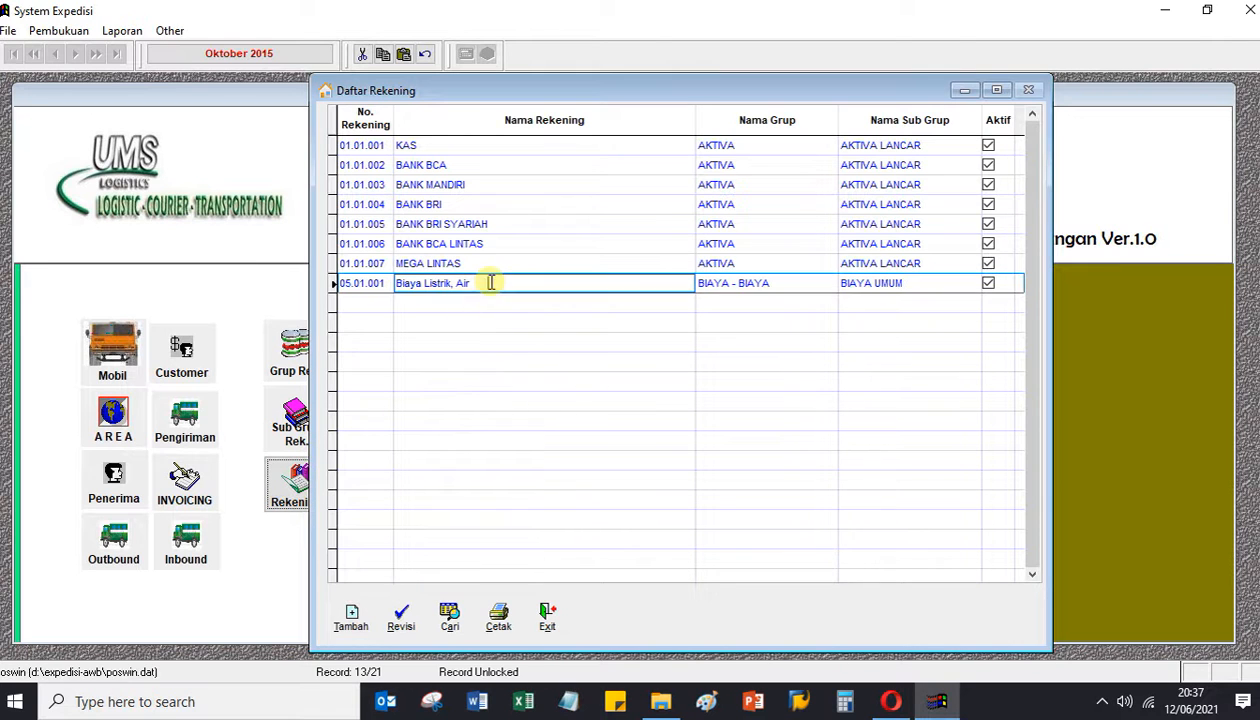
left_click(352, 617)
left_click(740, 285)
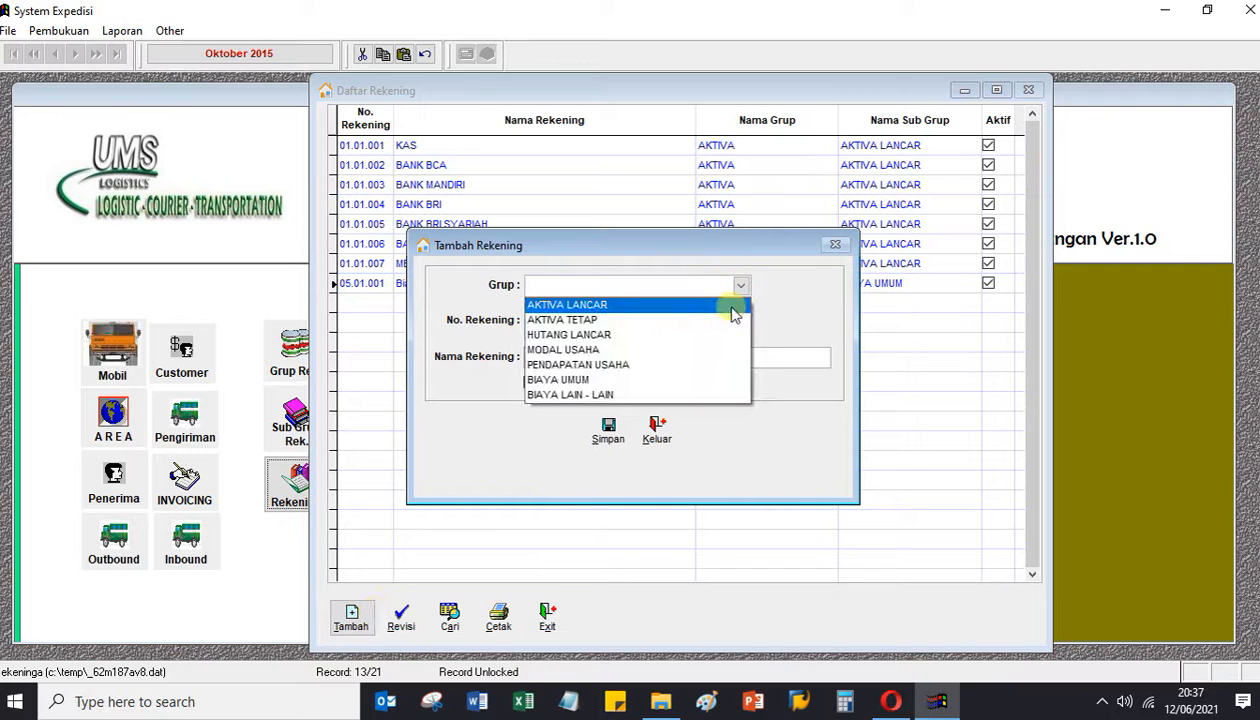
left_click(624, 381)
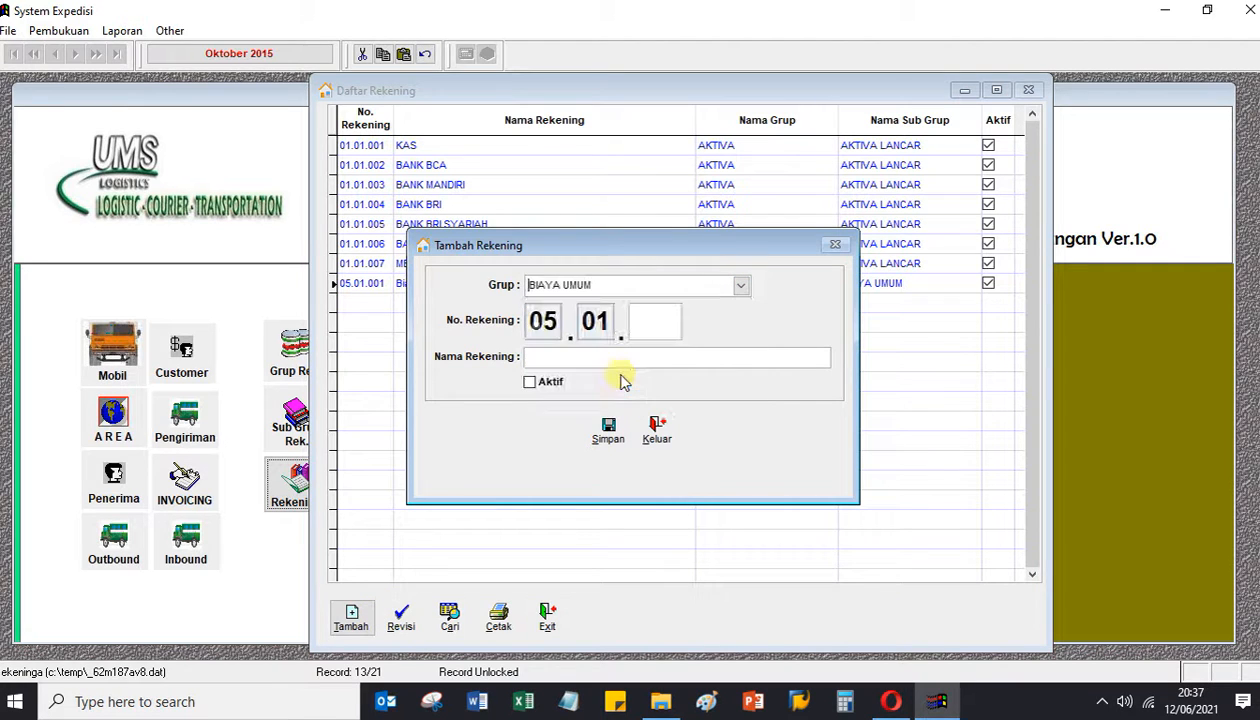
left_click(645, 313)
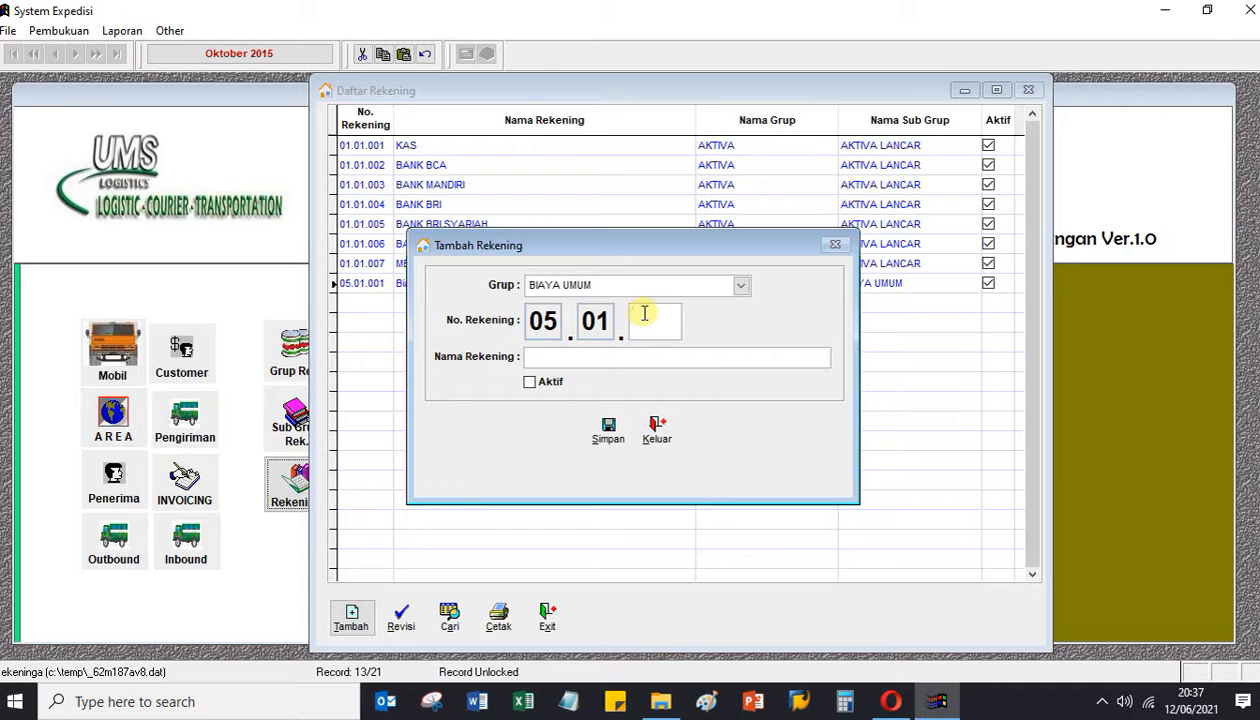
type("002")
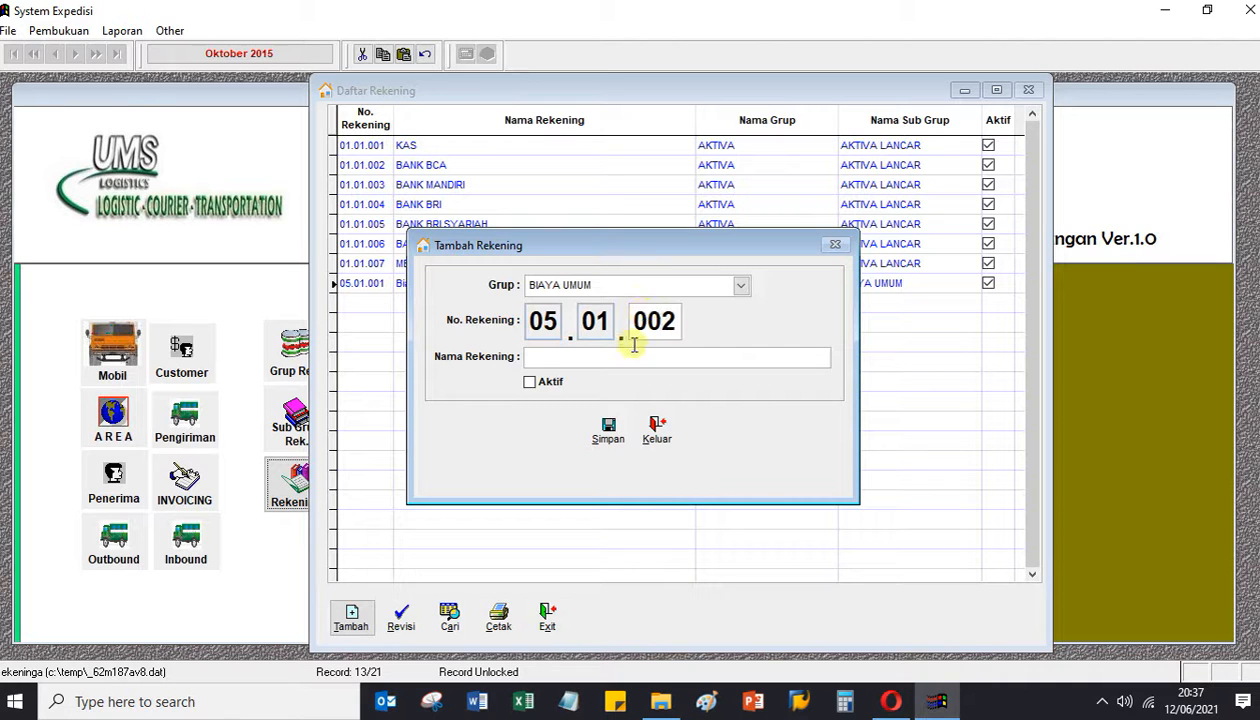
Name the new account "Bayar Gaji Harian karyawan", mark it as Aktif, save it and close the account list
left_click(608, 356)
type("B")
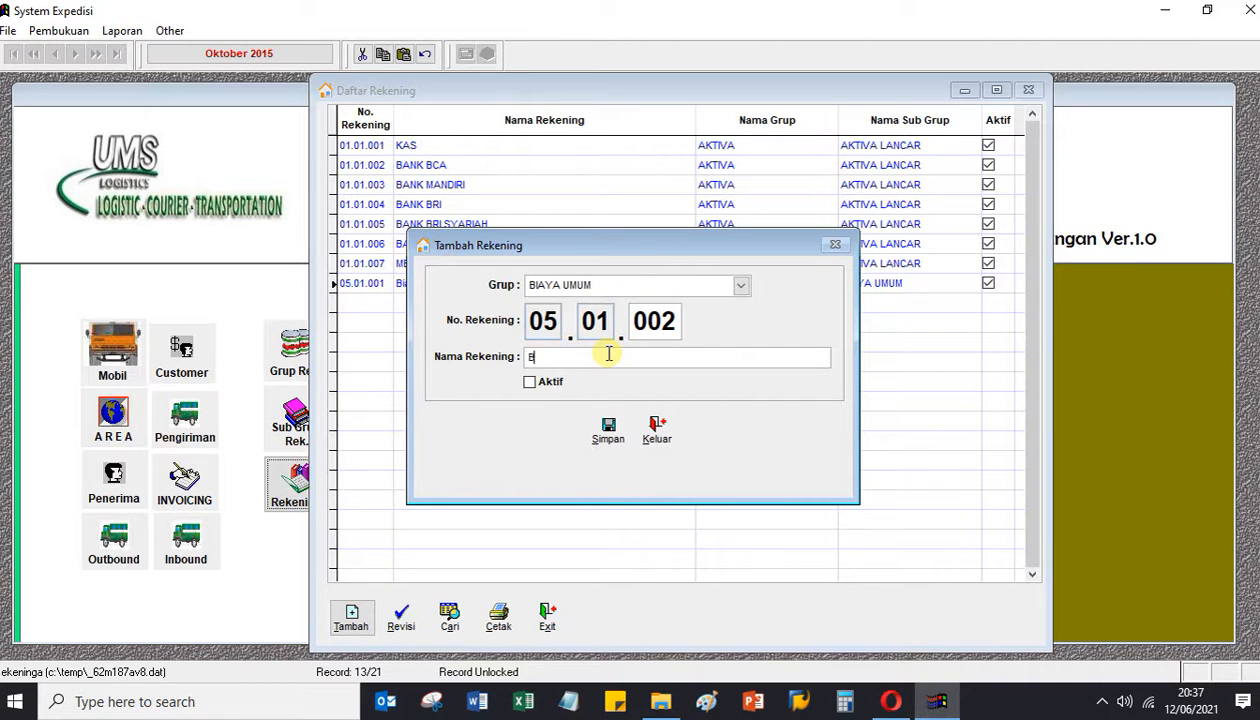
type("ayar Gaji H")
type("arian Sat")
type("y")
type("awan")
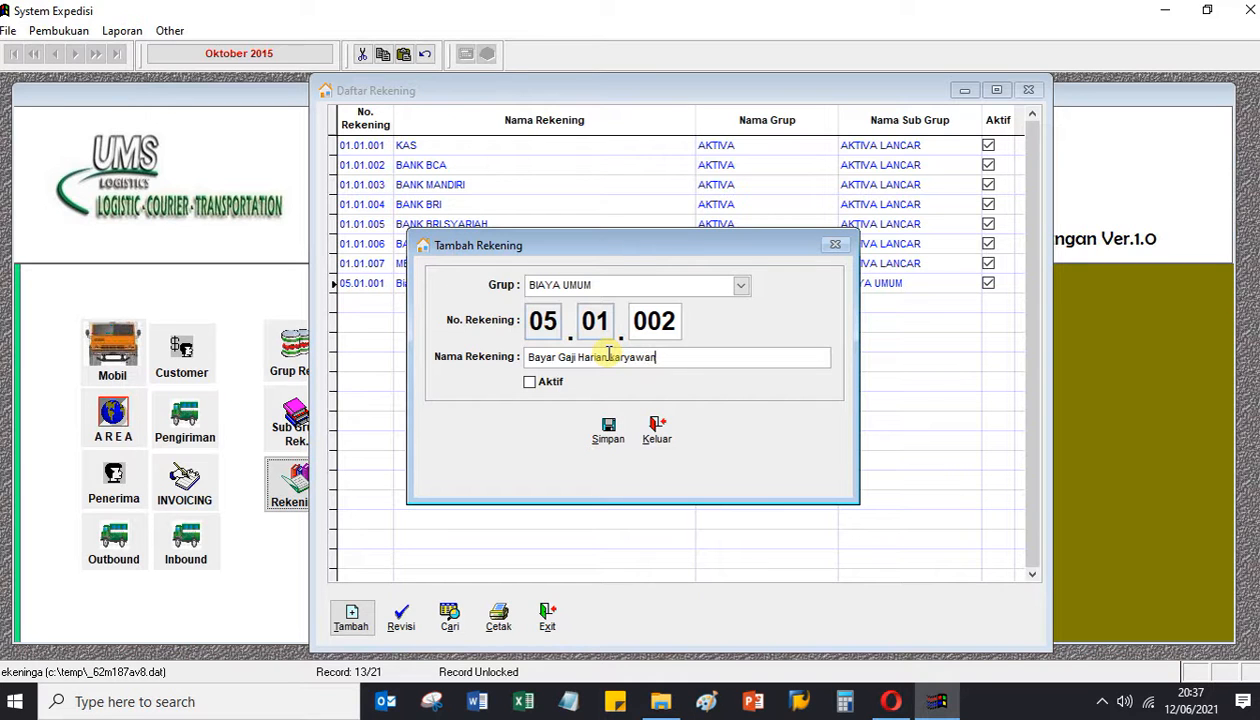
left_click(530, 382)
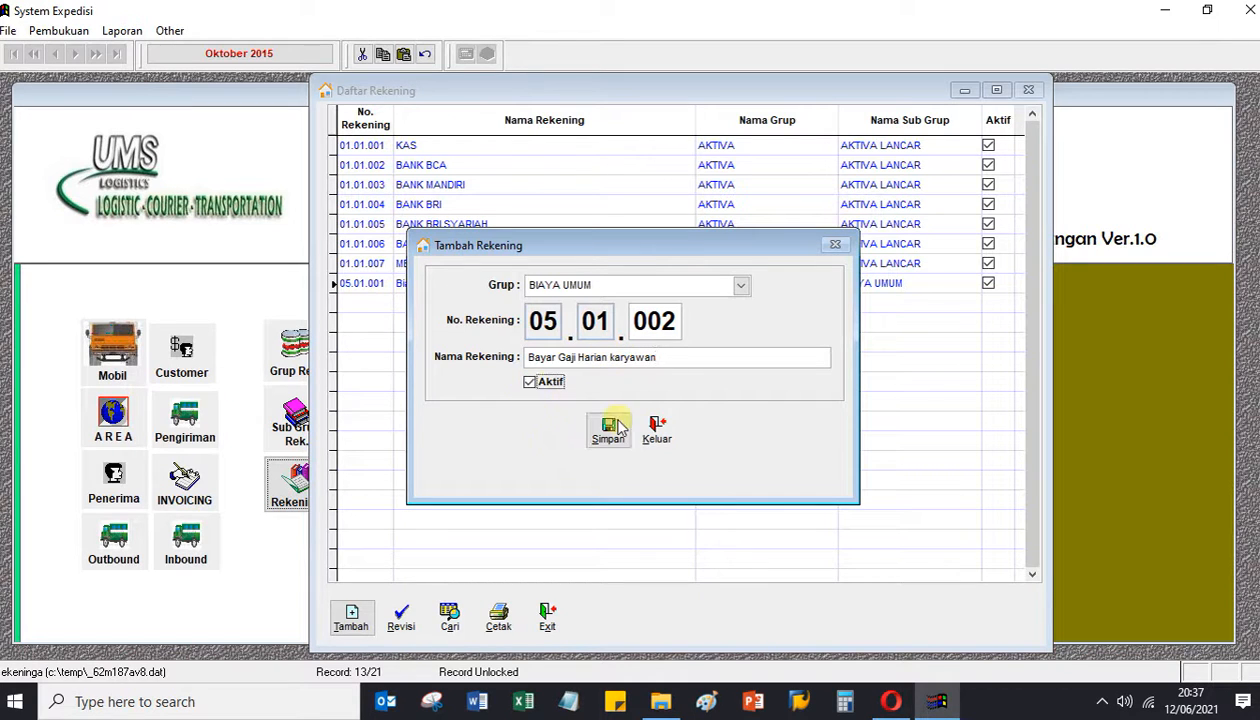
left_click(610, 432)
left_click(607, 412)
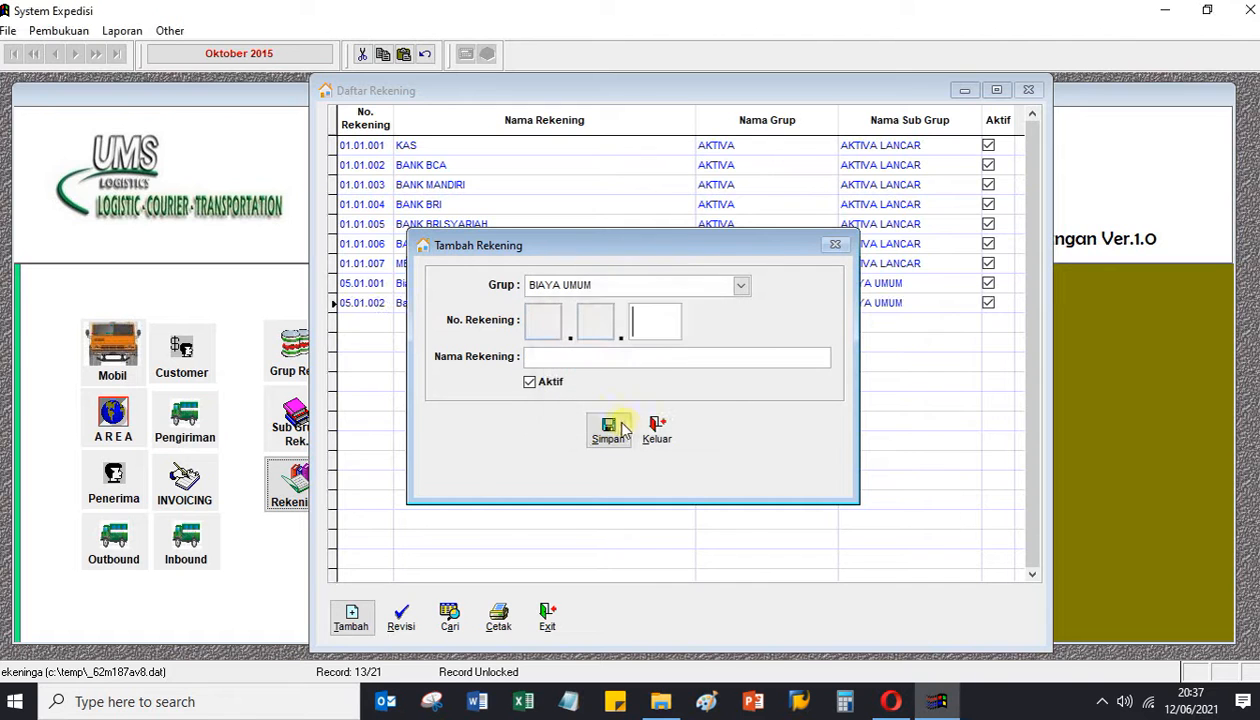
left_click(658, 432)
left_click(552, 624)
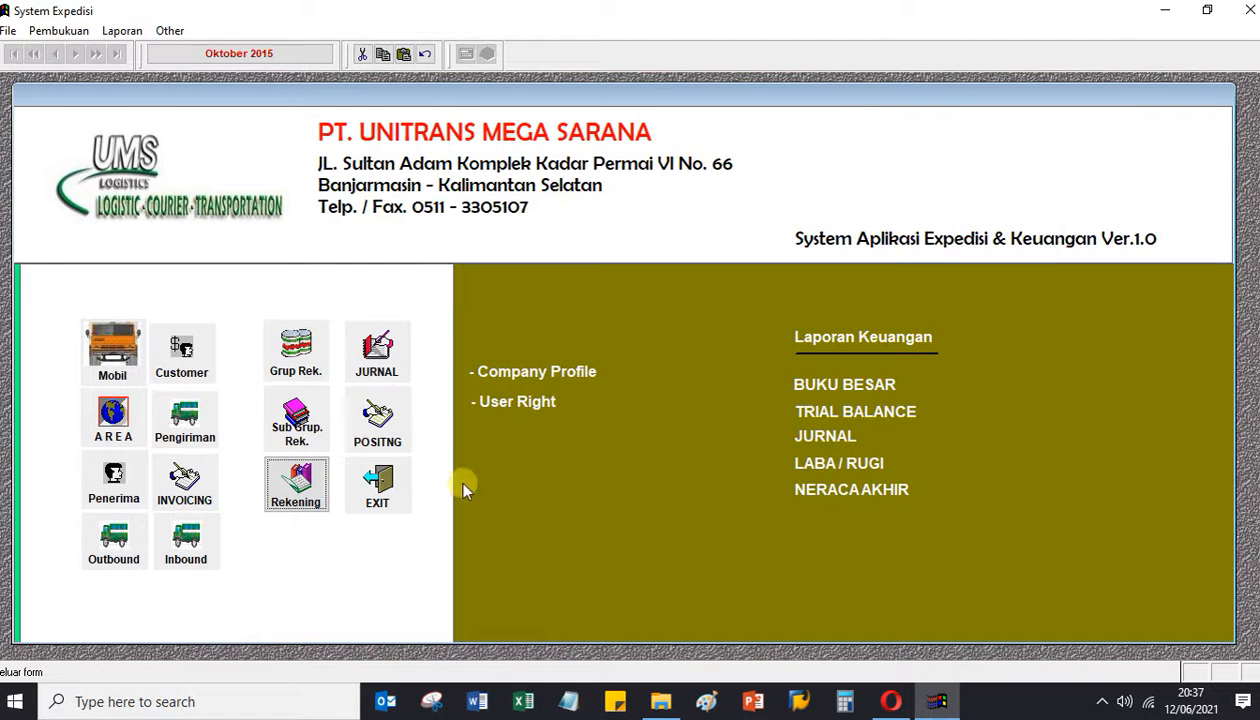
Open the journal list and open the Gaji entry for revision
left_click(377, 352)
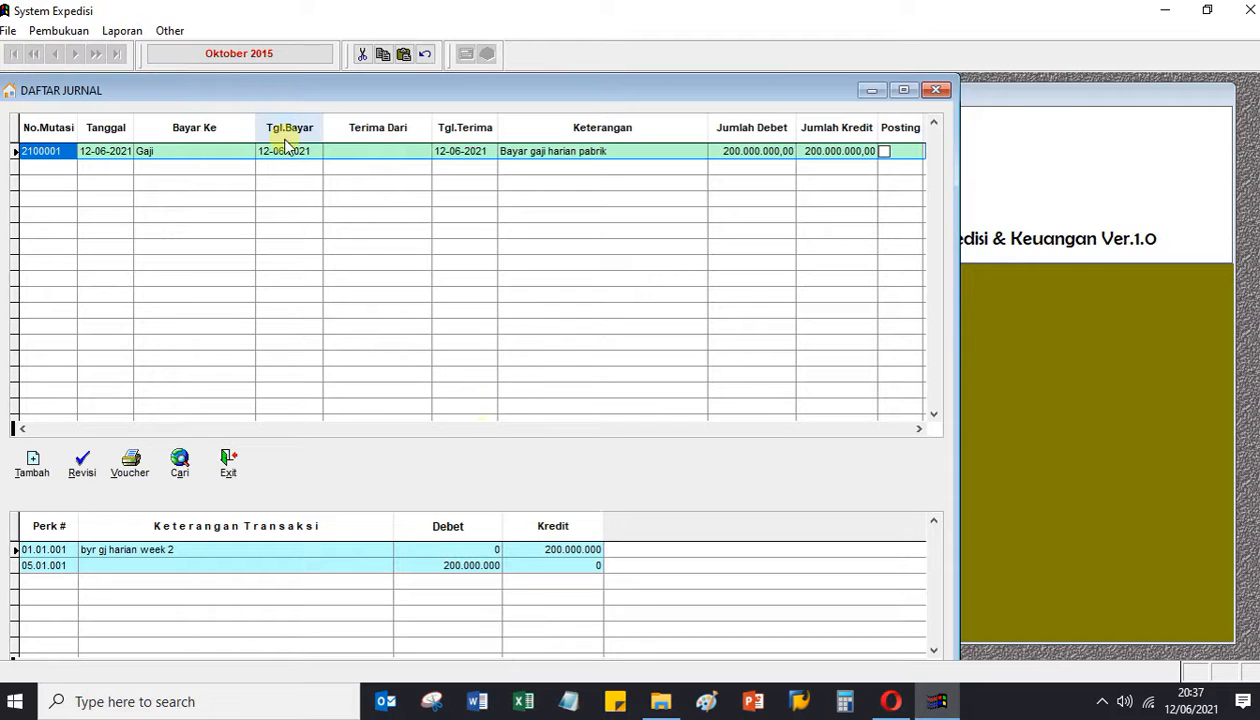
left_click(162, 151)
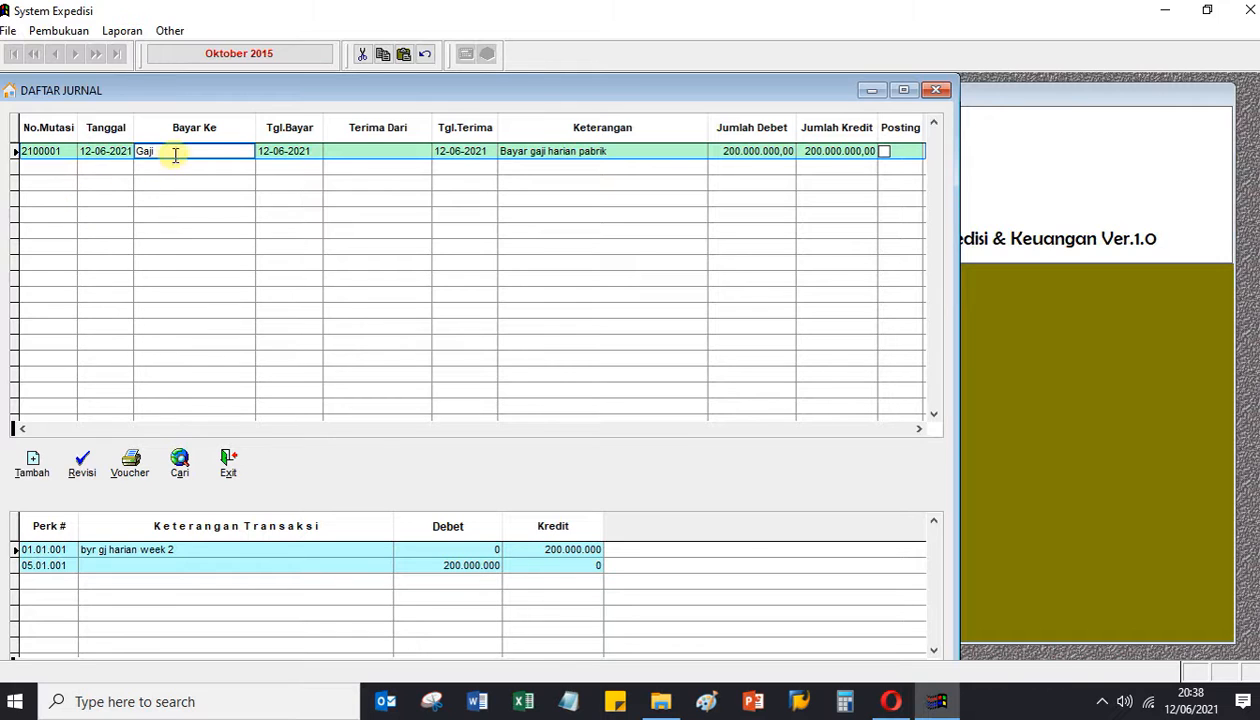
left_click(67, 151)
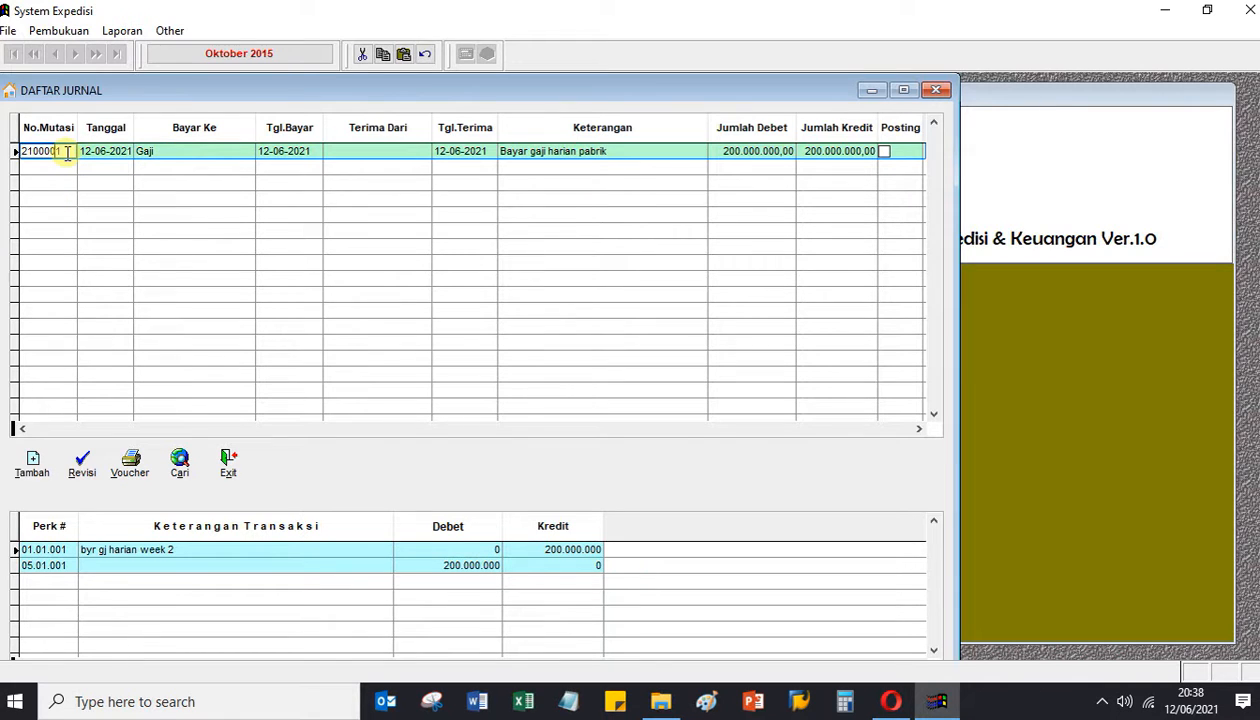
left_click(82, 462)
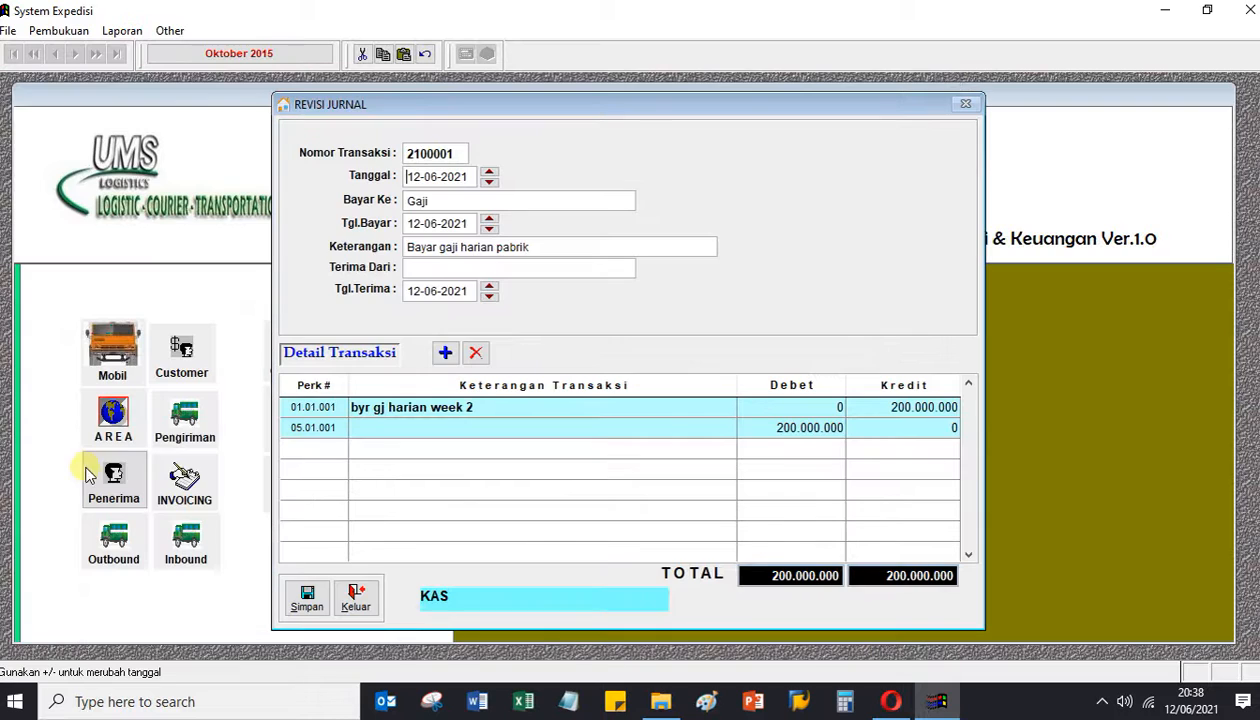
Change the second detail line's account to 05.01.002 Bayar Gaji Harian karyawan
left_click(343, 428)
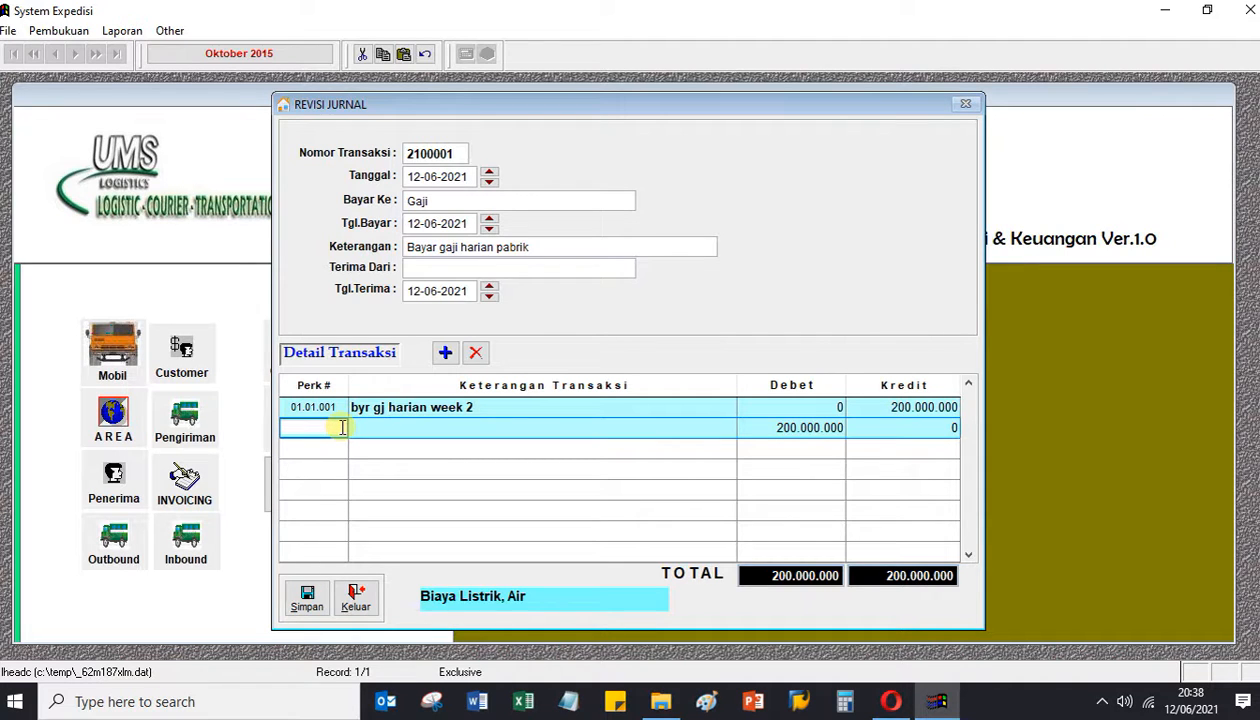
double_click(342, 427)
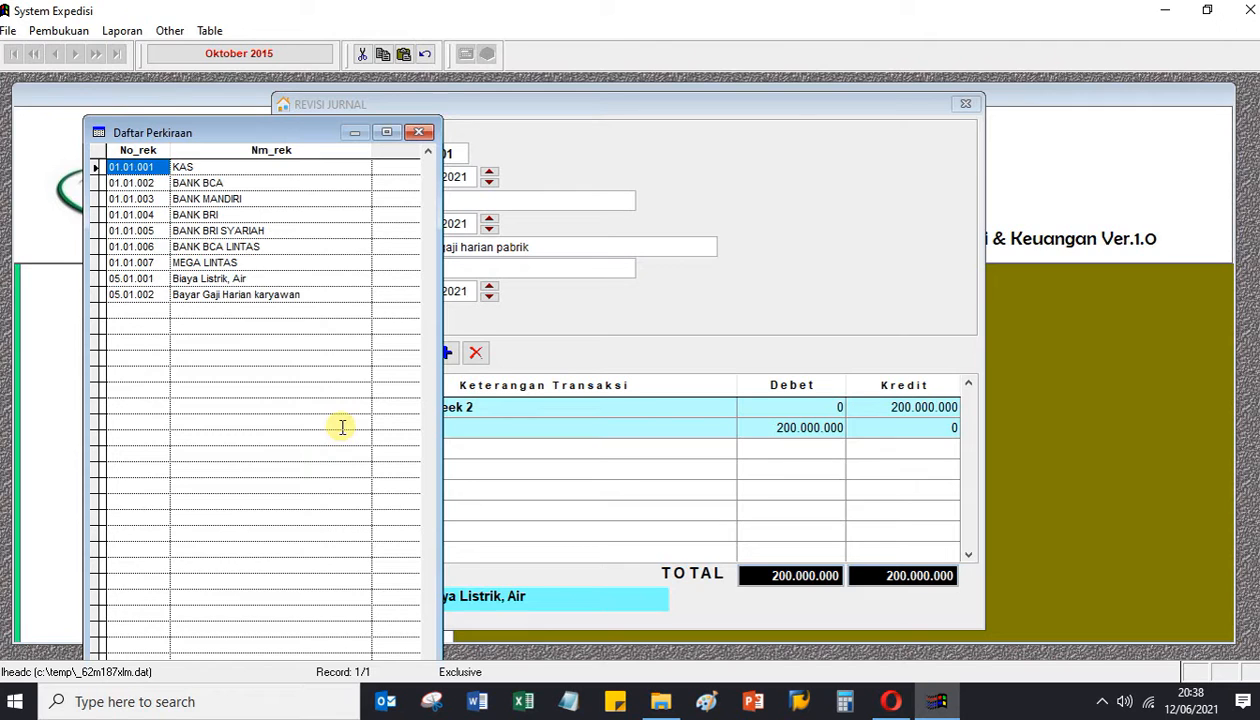
key("Down")
key("Down")
key("Down")
key("Down")
key("Down")
key("Down")
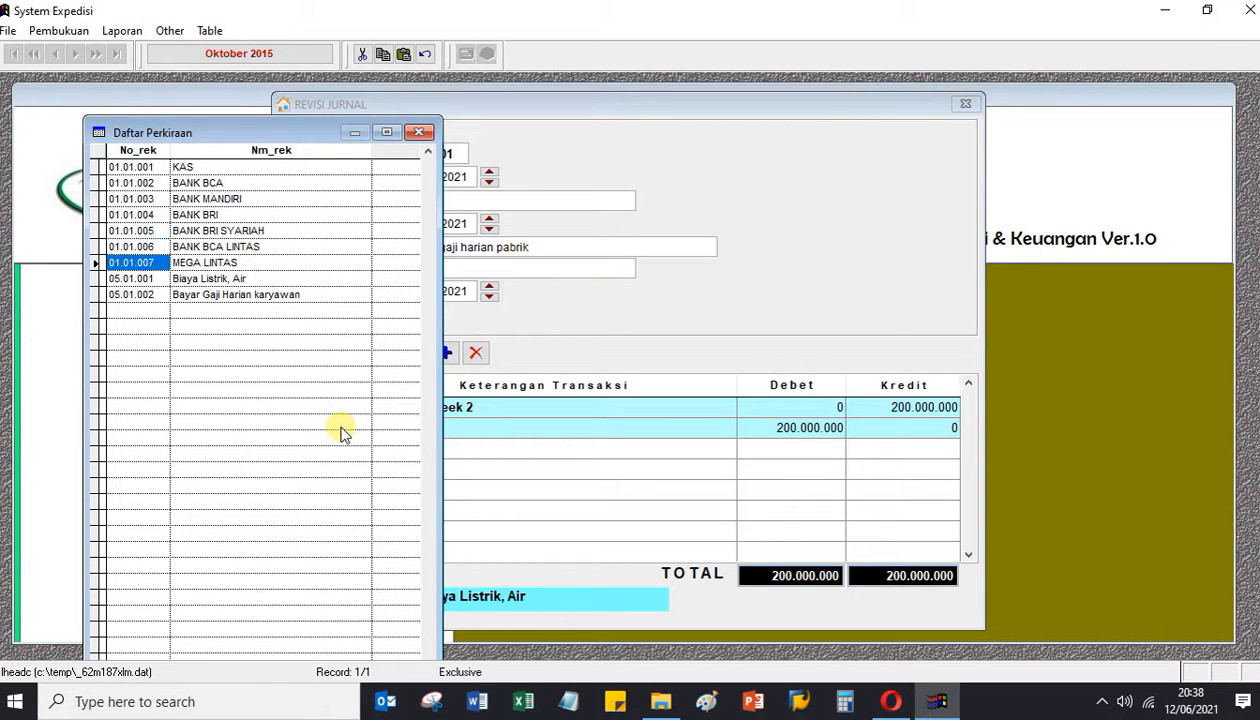
key("Down")
key("Down")
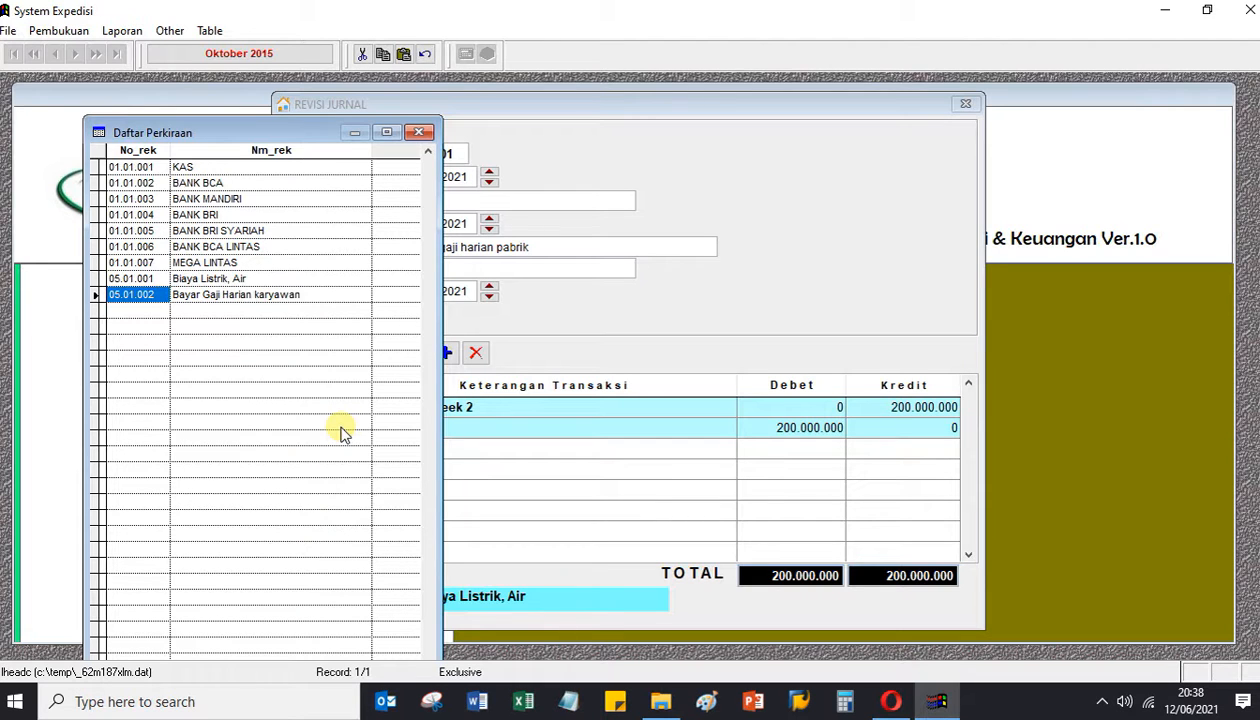
key("Return")
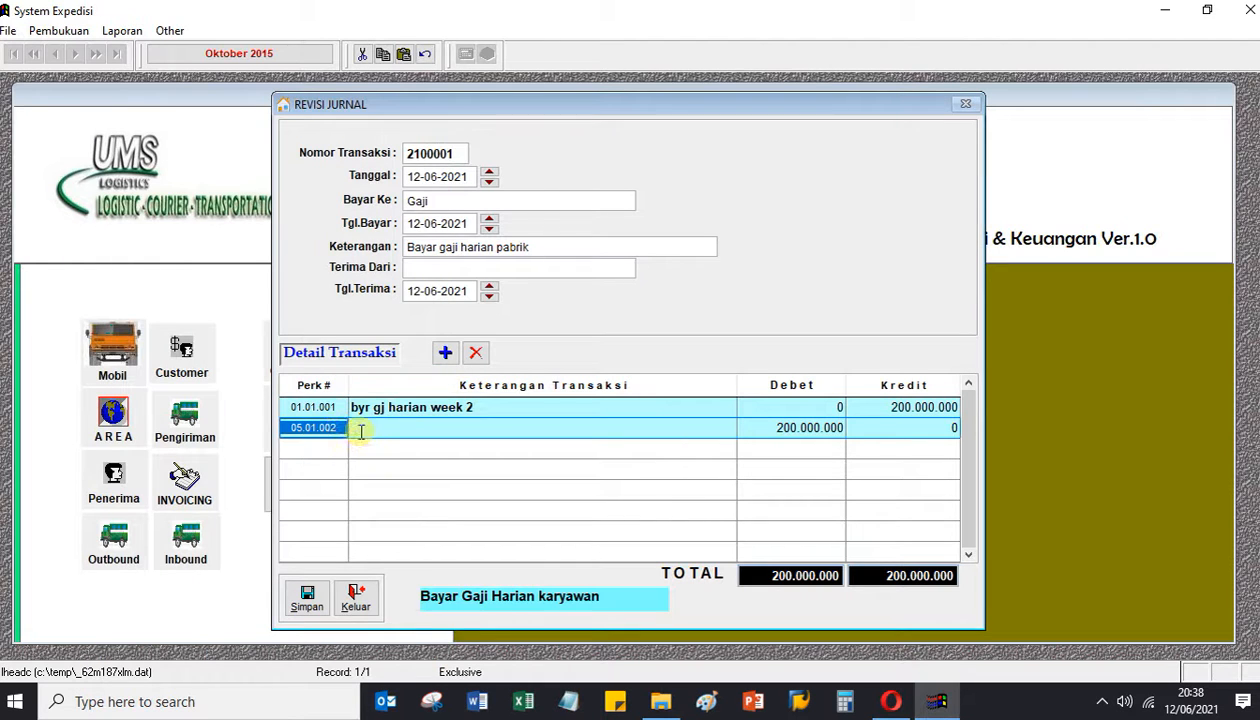
Describe the 05.01.002 detail line as "biaya gaji harian wk 2" and save the revised journal entry
left_click(361, 428)
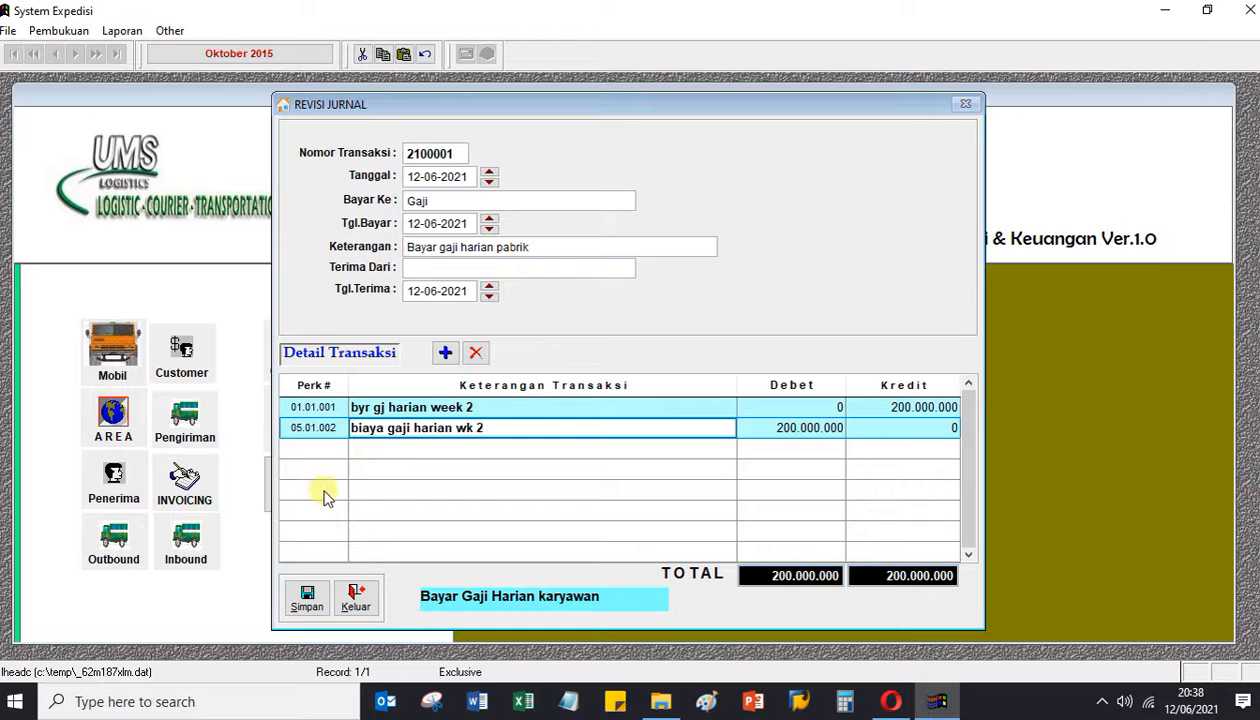
left_click(316, 596)
left_click(594, 424)
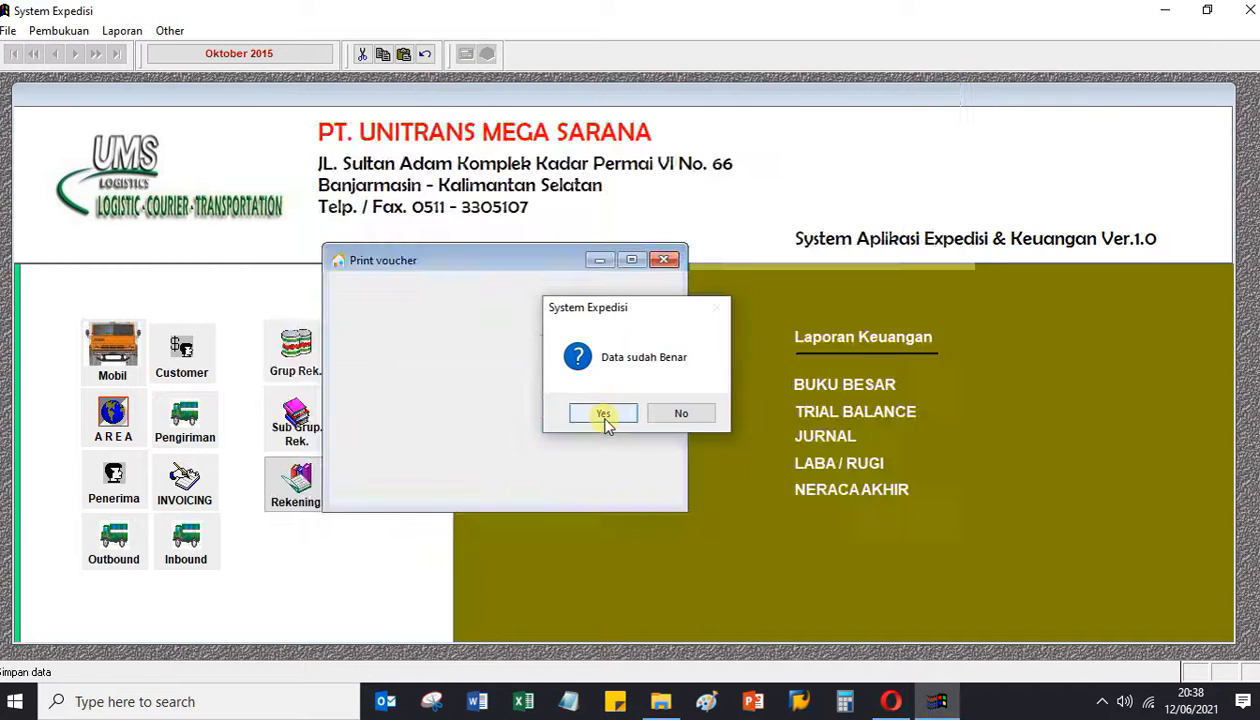
left_click(603, 416)
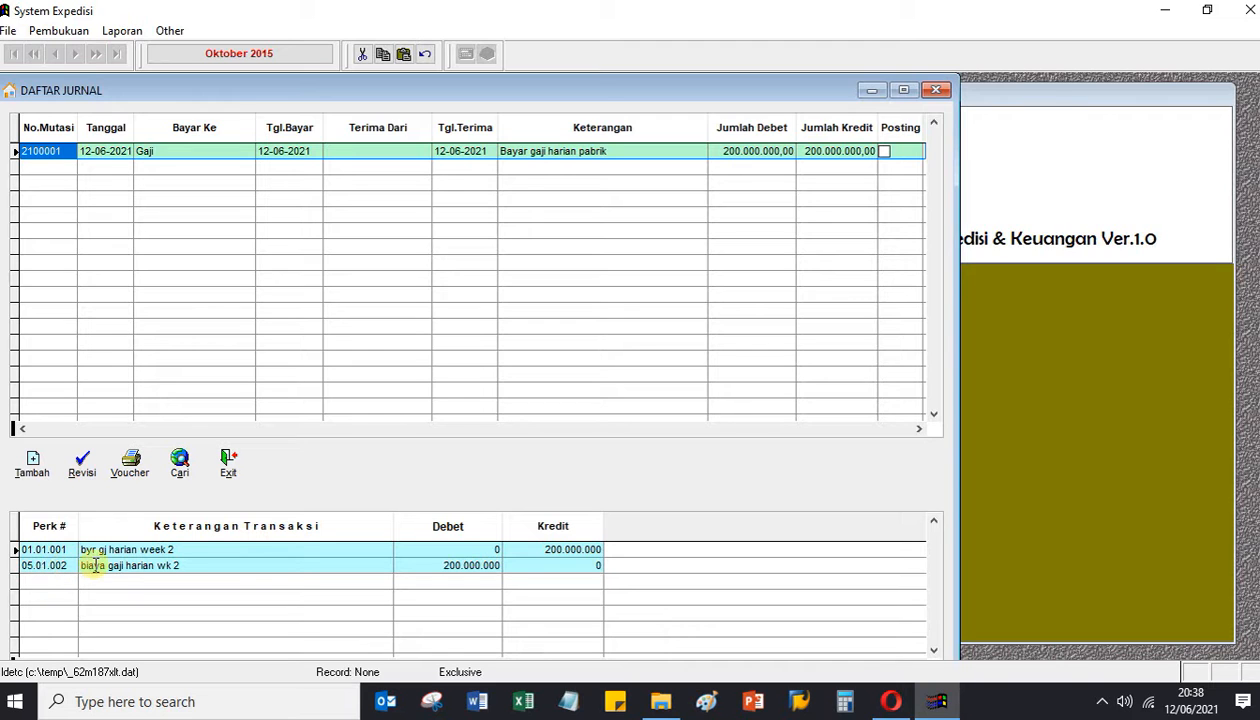
Reopen the Gaji journal entry for revision, review the accounts of both detail lines, and close it without saving
left_click(82, 465)
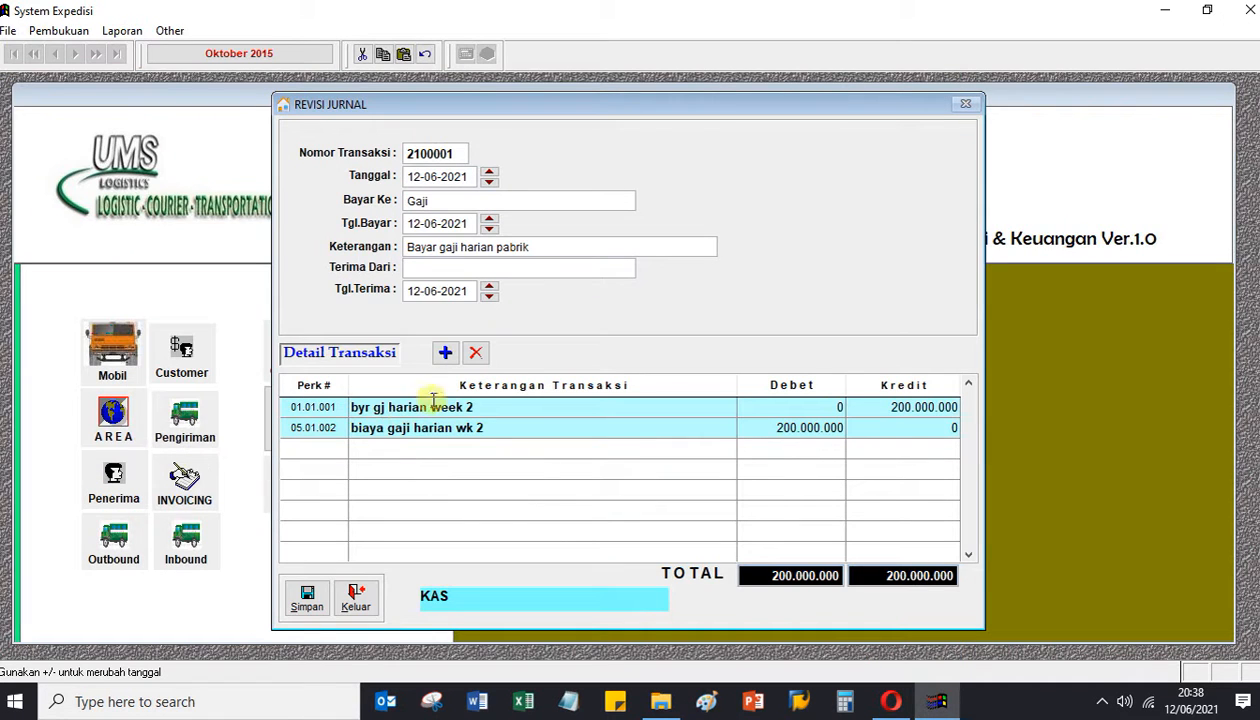
left_click(532, 406)
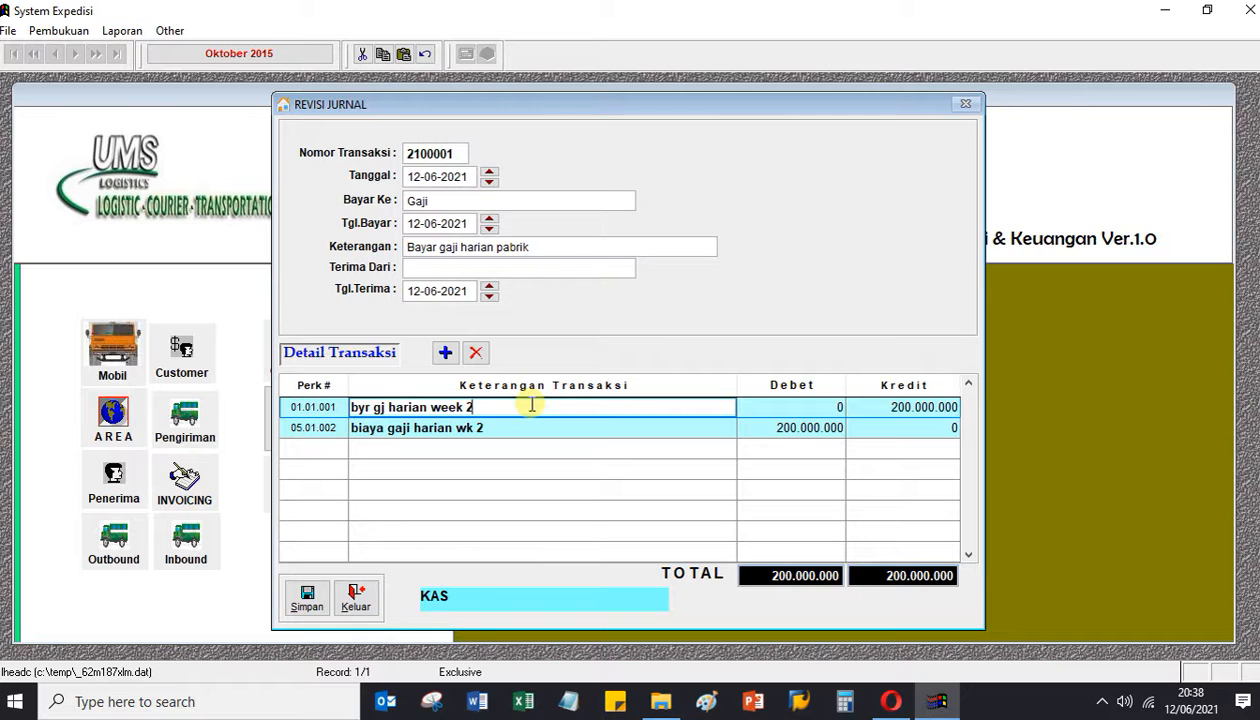
key("Down")
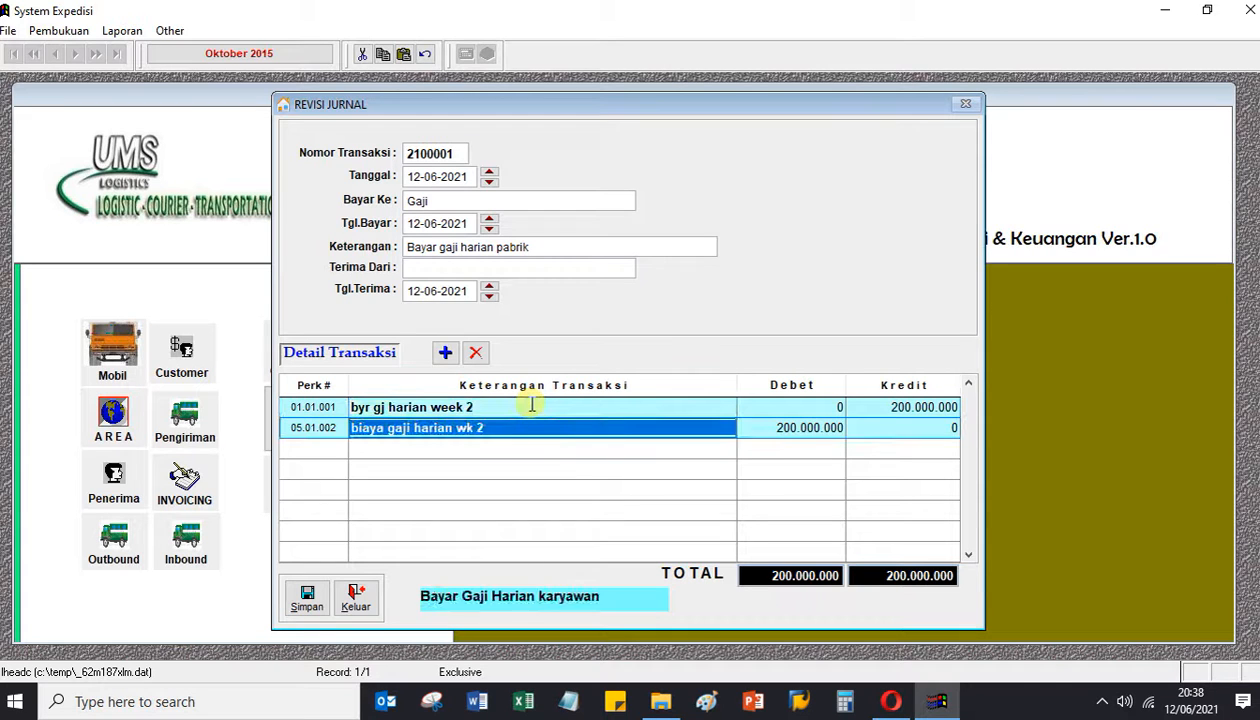
left_click(531, 406)
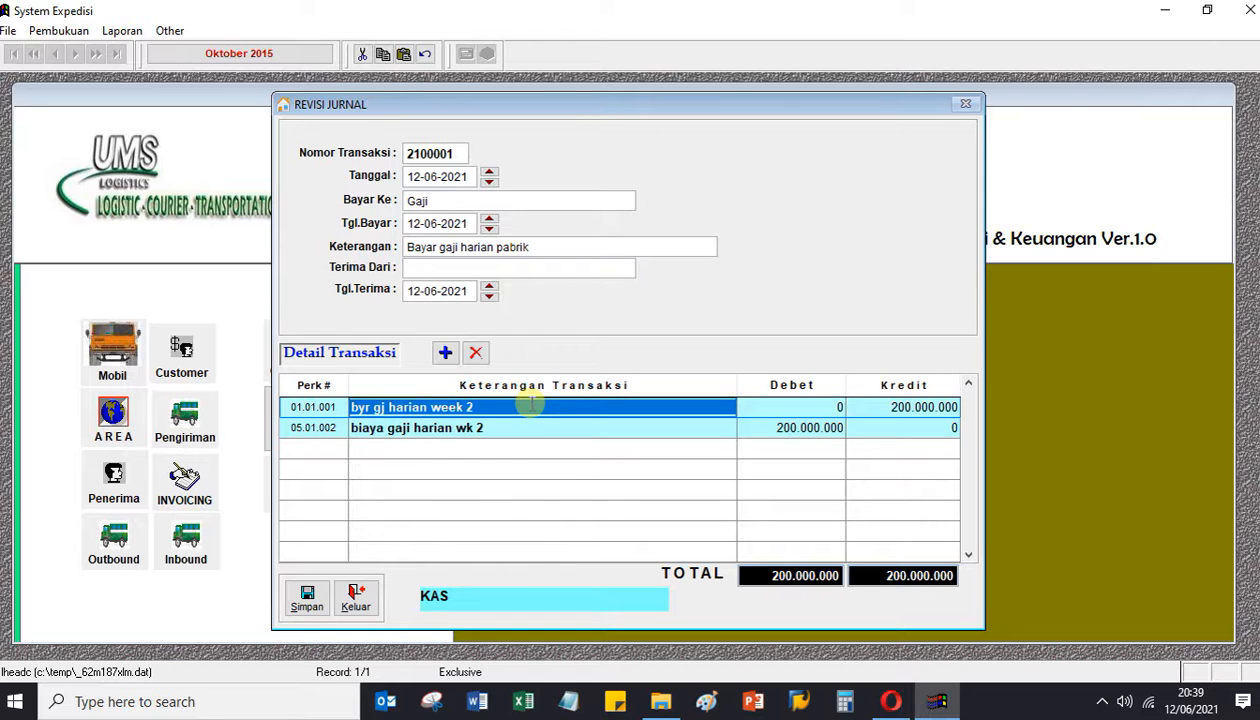
left_click(352, 598)
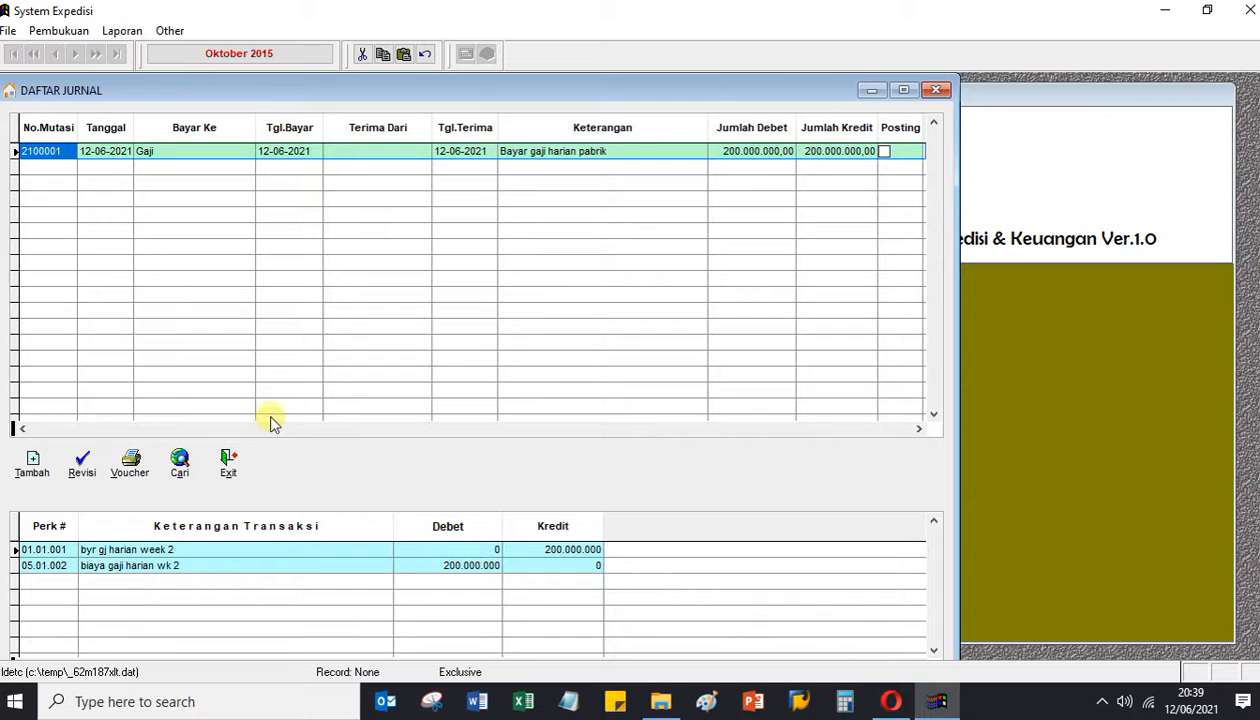
Preview the voucher for entry 2100001 on screen, enlarge the preview to read it, and close the voucher windows
left_click(130, 462)
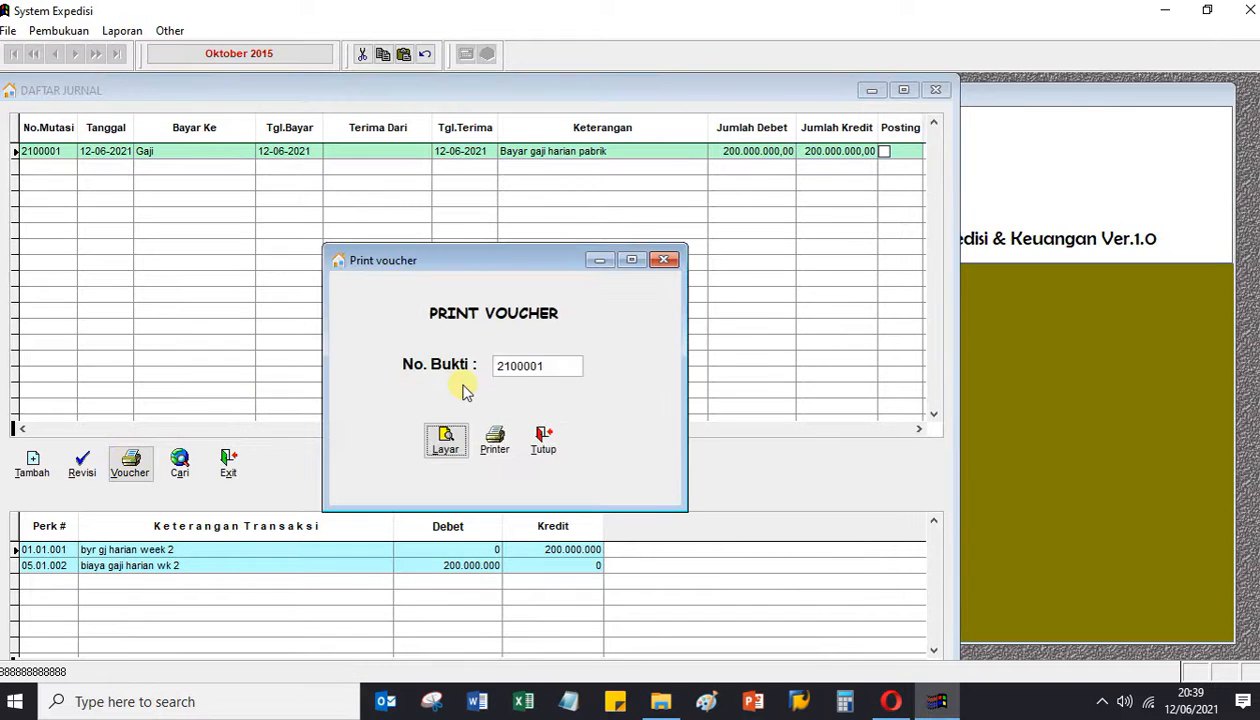
left_click(446, 440)
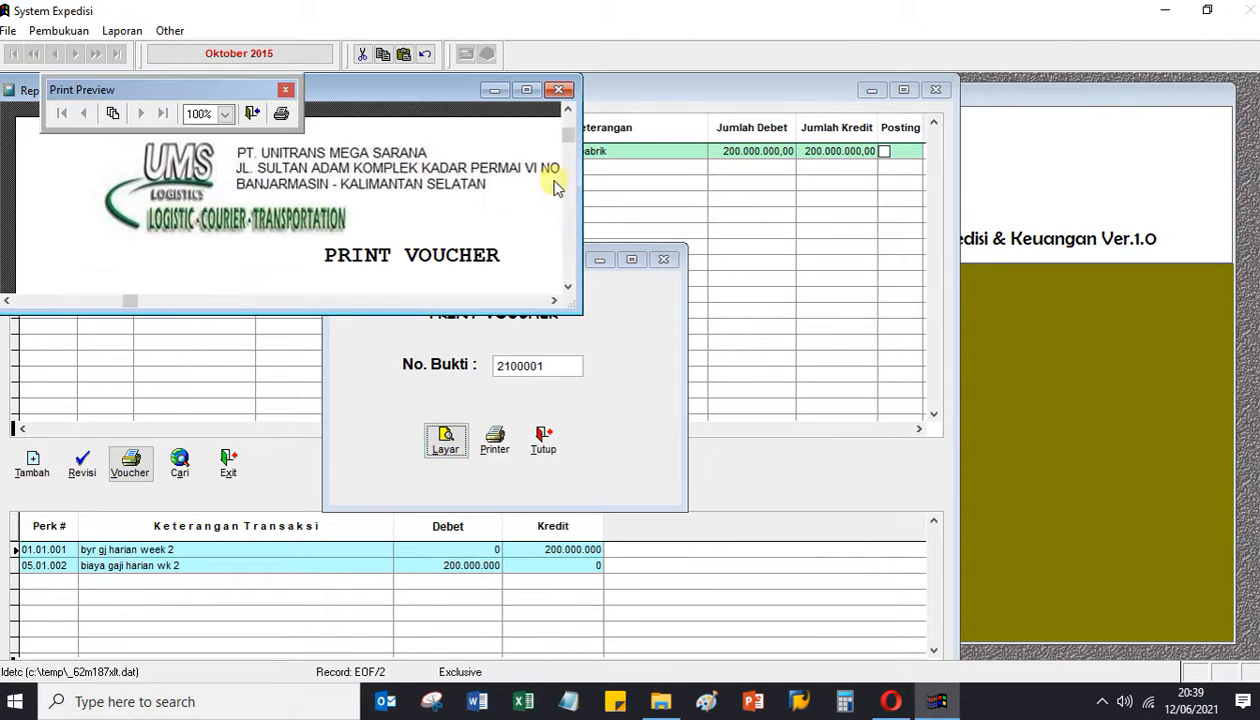
left_click_drag(574, 311, 861, 557)
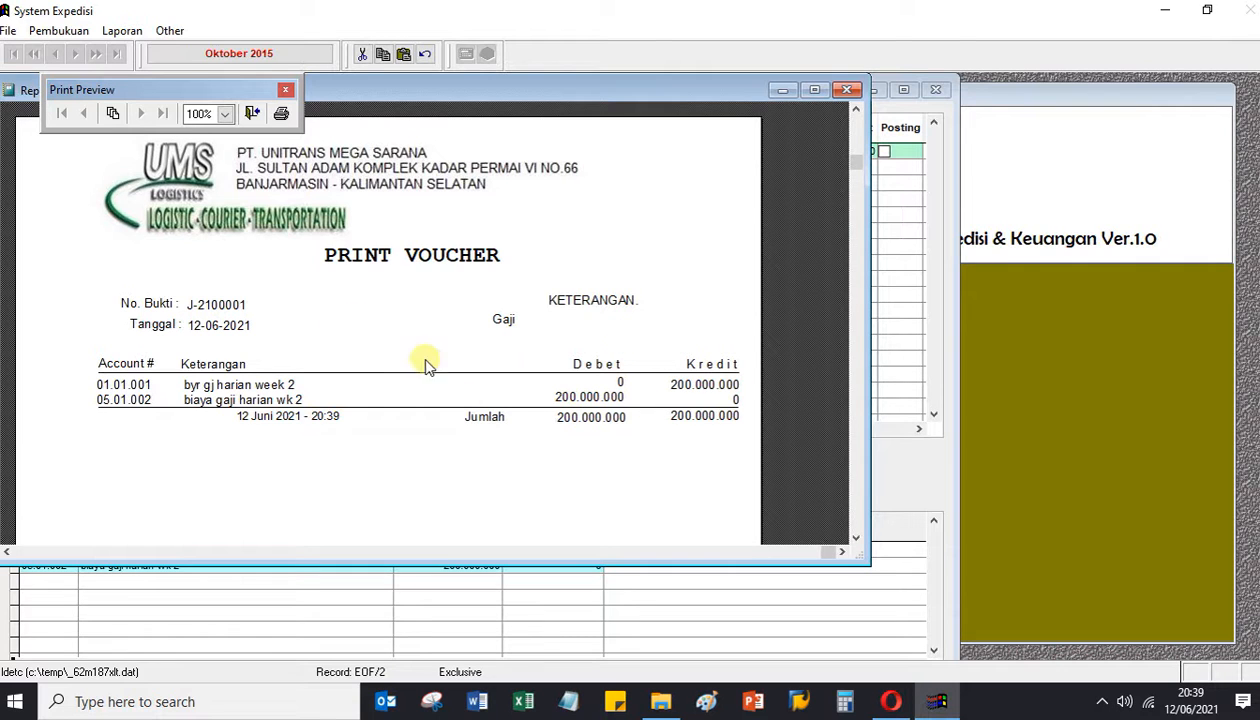
left_click(846, 90)
left_click(558, 450)
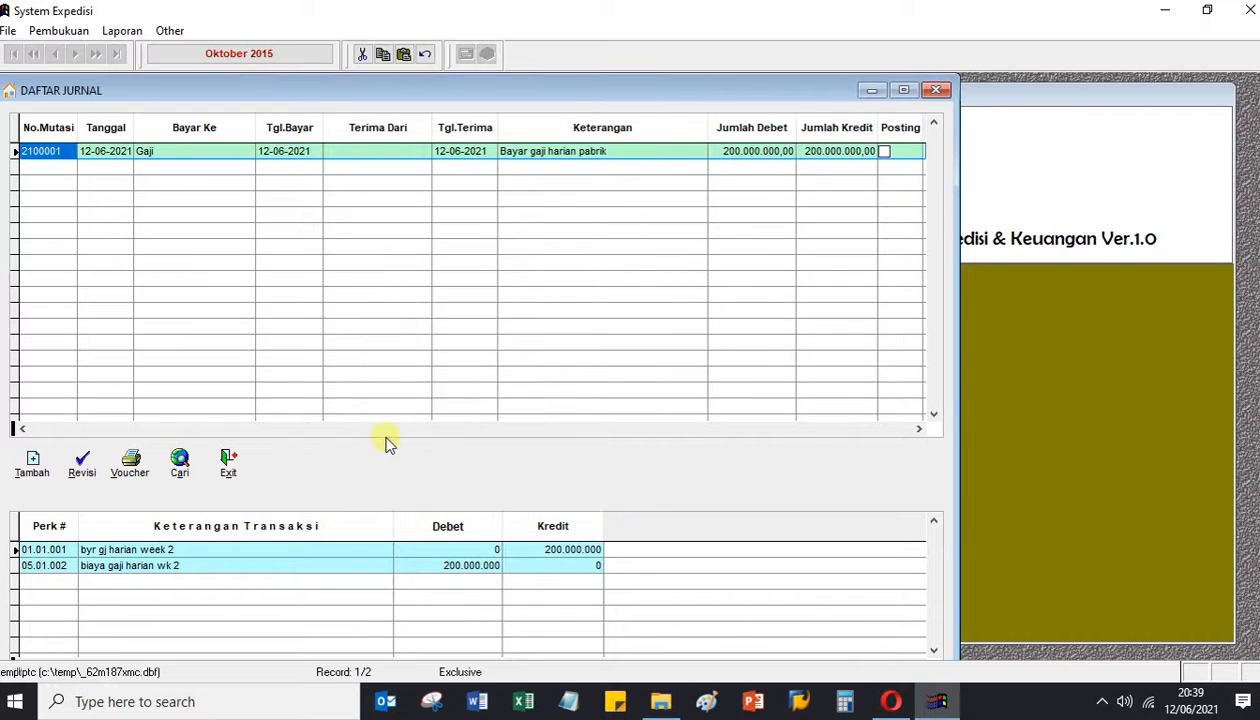
Leave the journal list, reopen it to check the Gaji entry's Posting status, and close it again
left_click(226, 461)
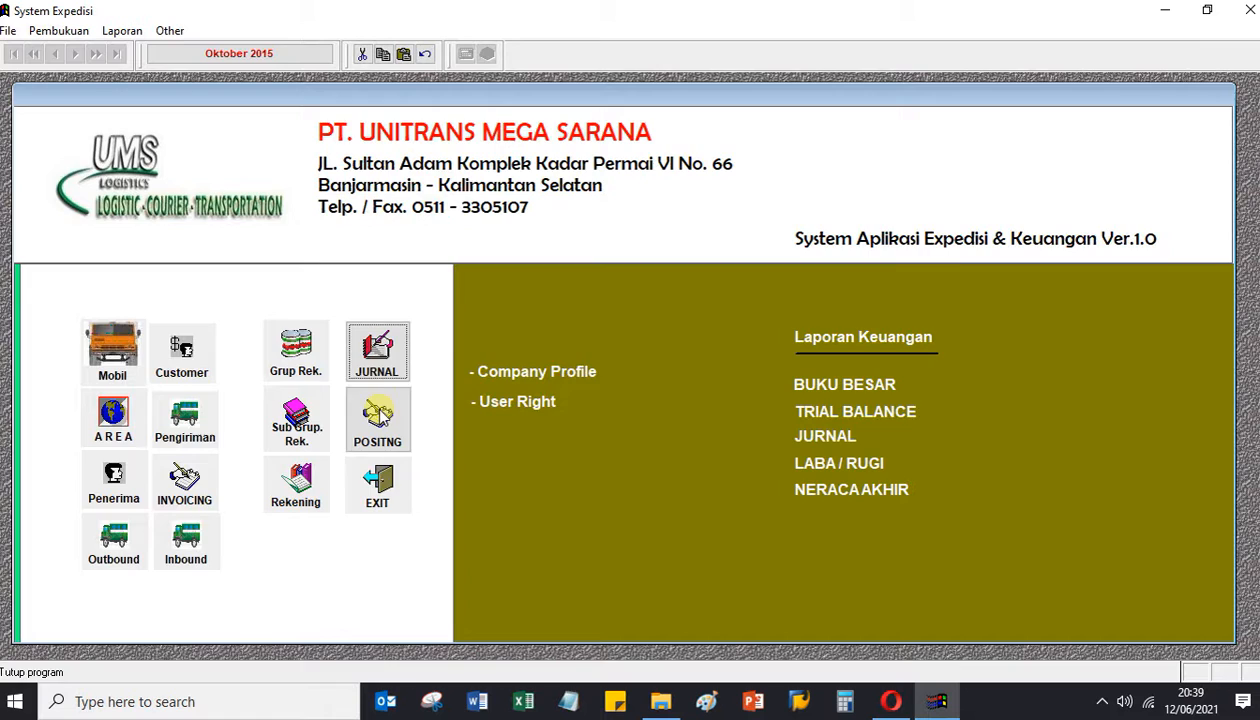
left_click(377, 346)
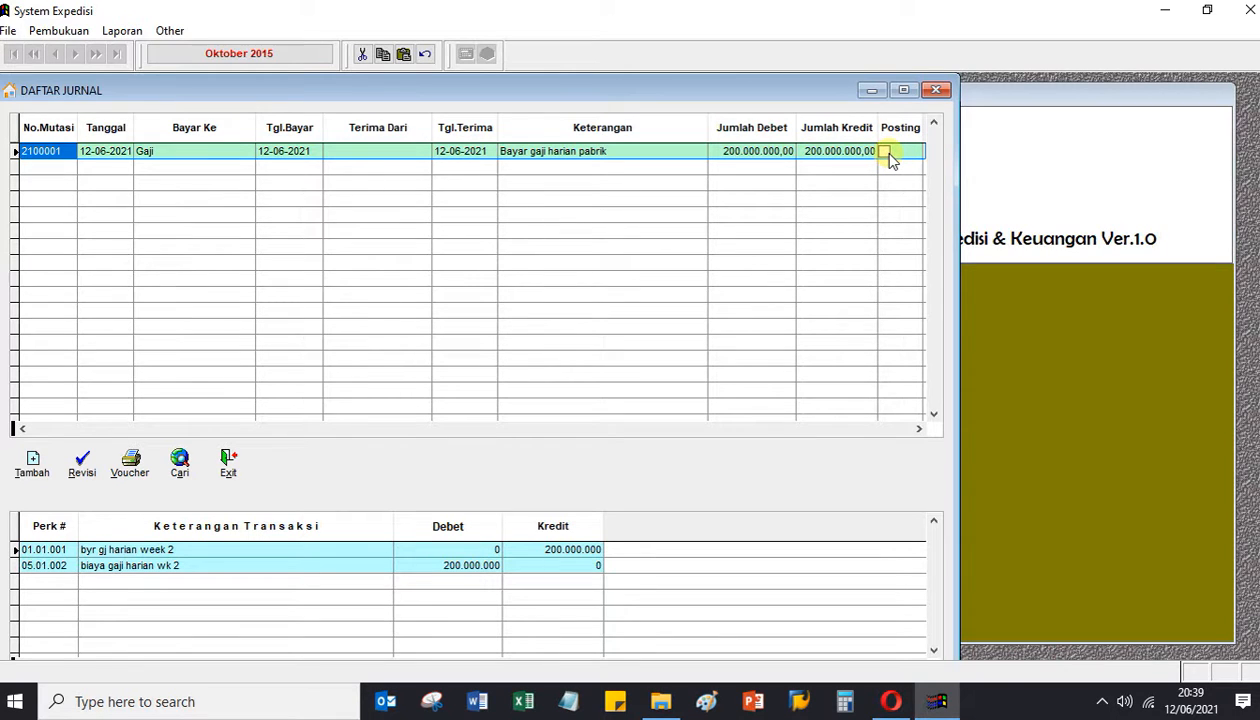
left_click(228, 463)
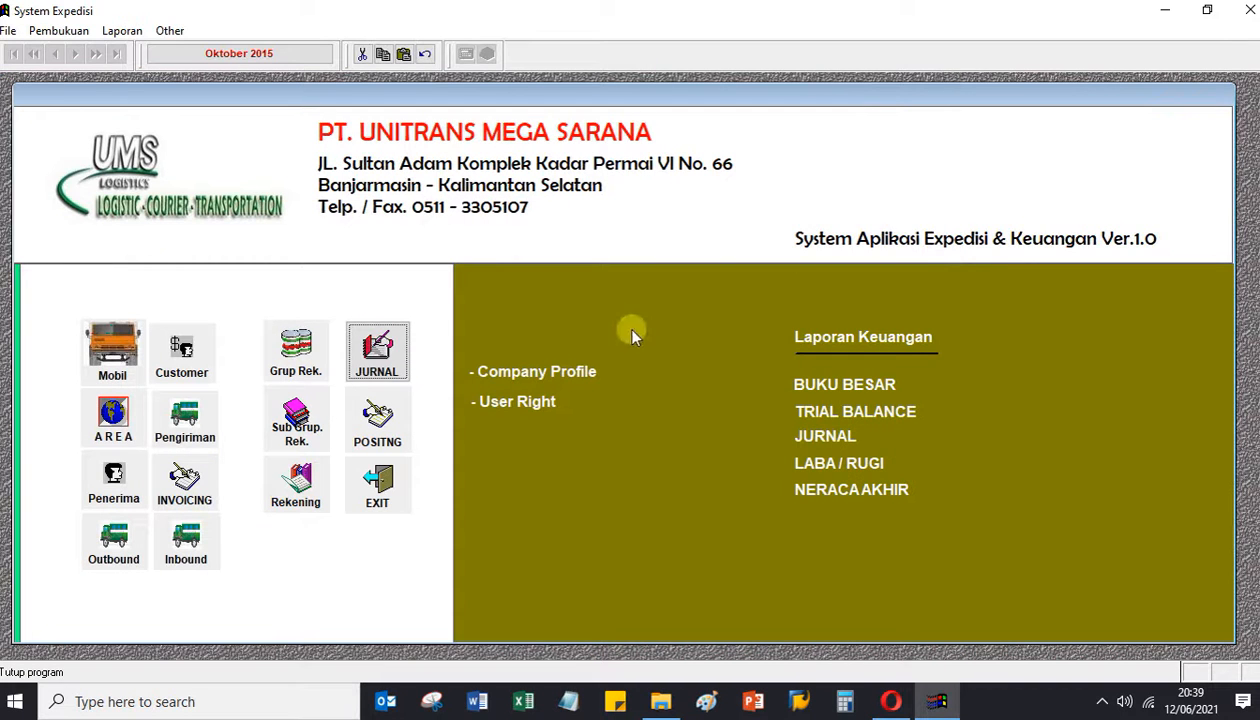
Preview the Buku Besar report for account 01.01.001 KAS dated 12-06-2021 in full view, then close the report
left_click(855, 386)
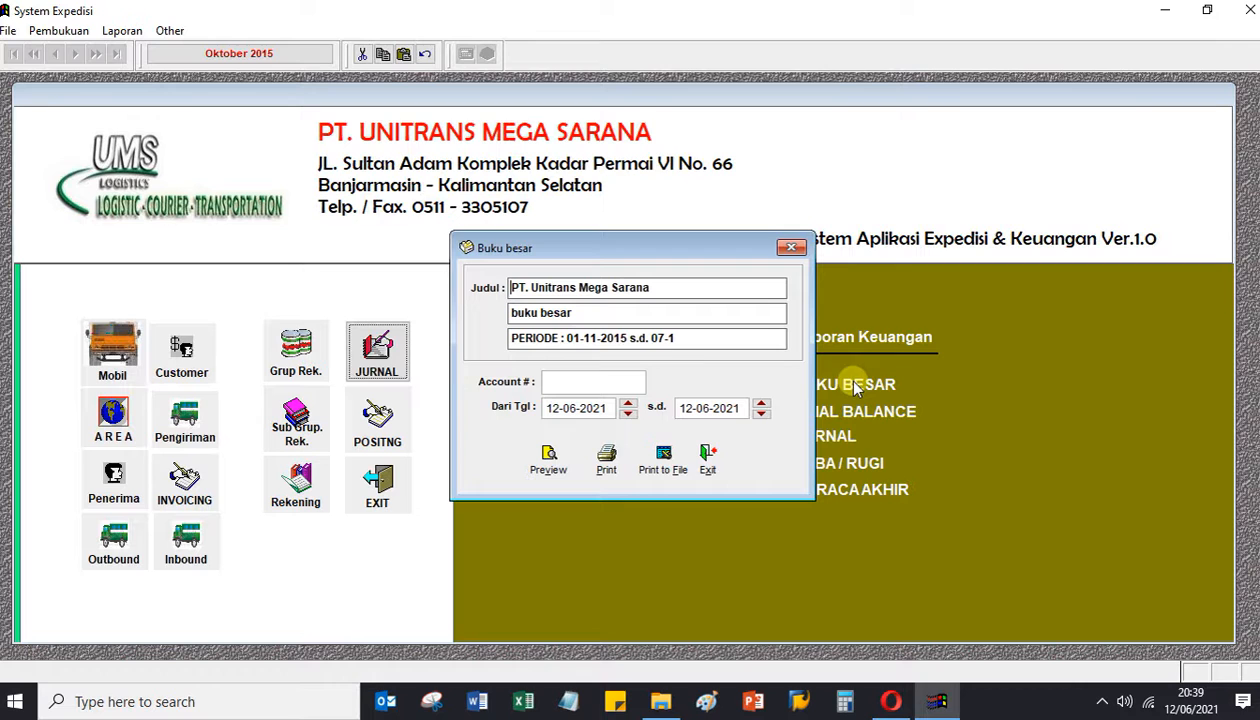
double_click(573, 381)
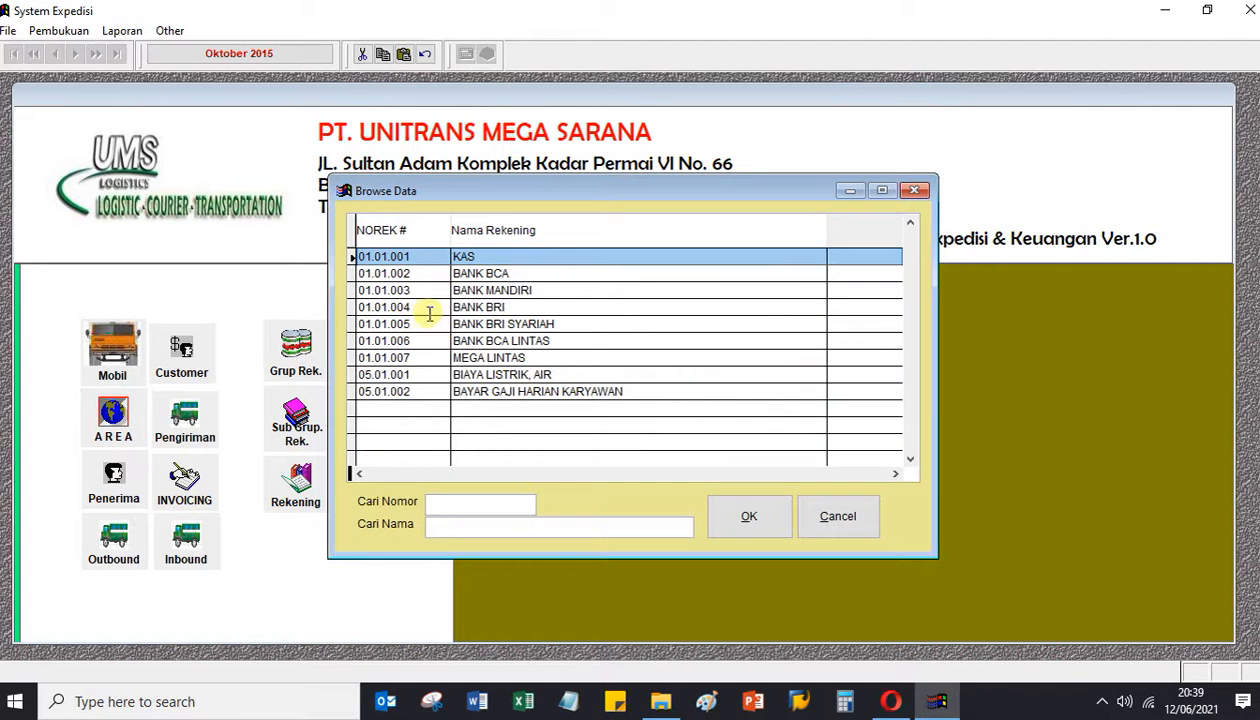
key("Return")
left_click(548, 458)
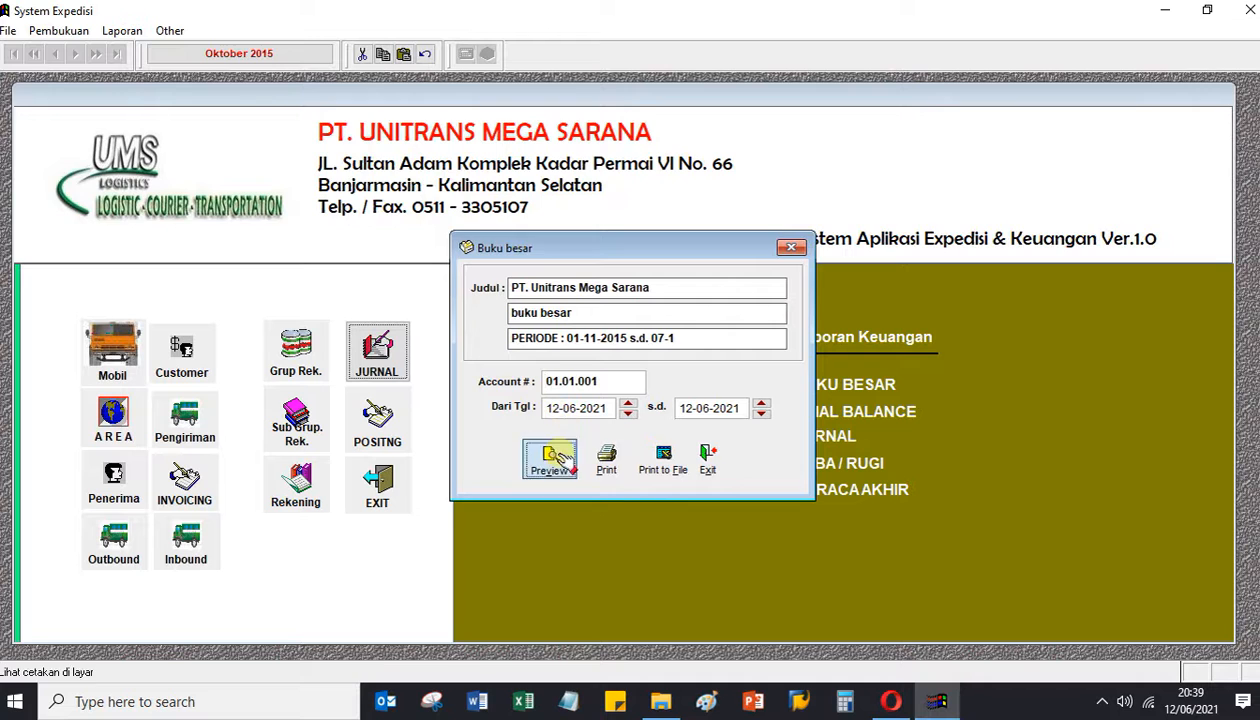
left_click(526, 90)
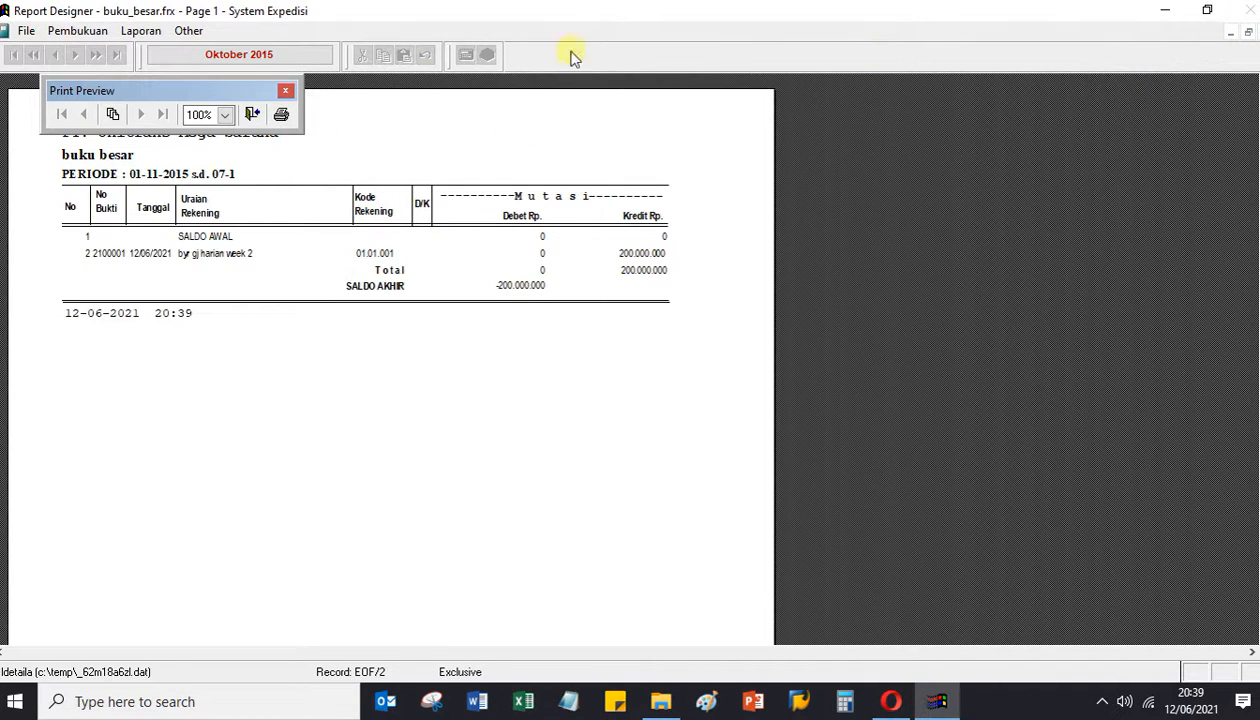
left_click(1257, 32)
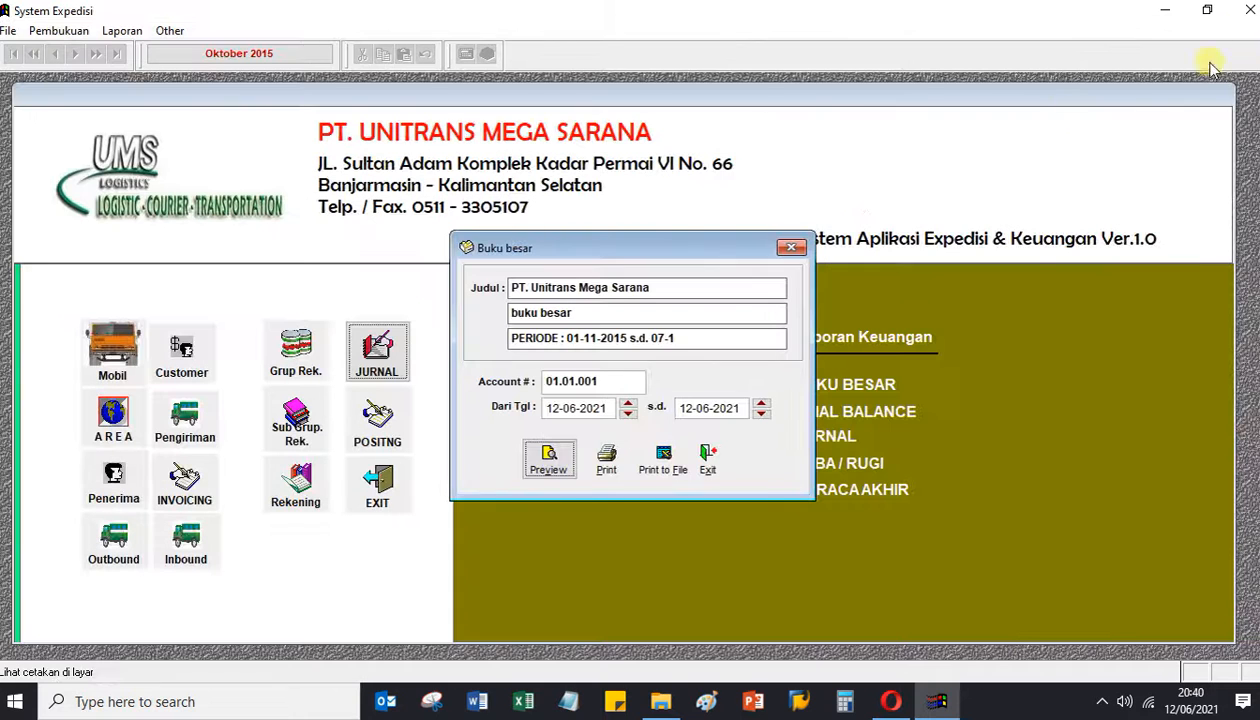
left_click(705, 462)
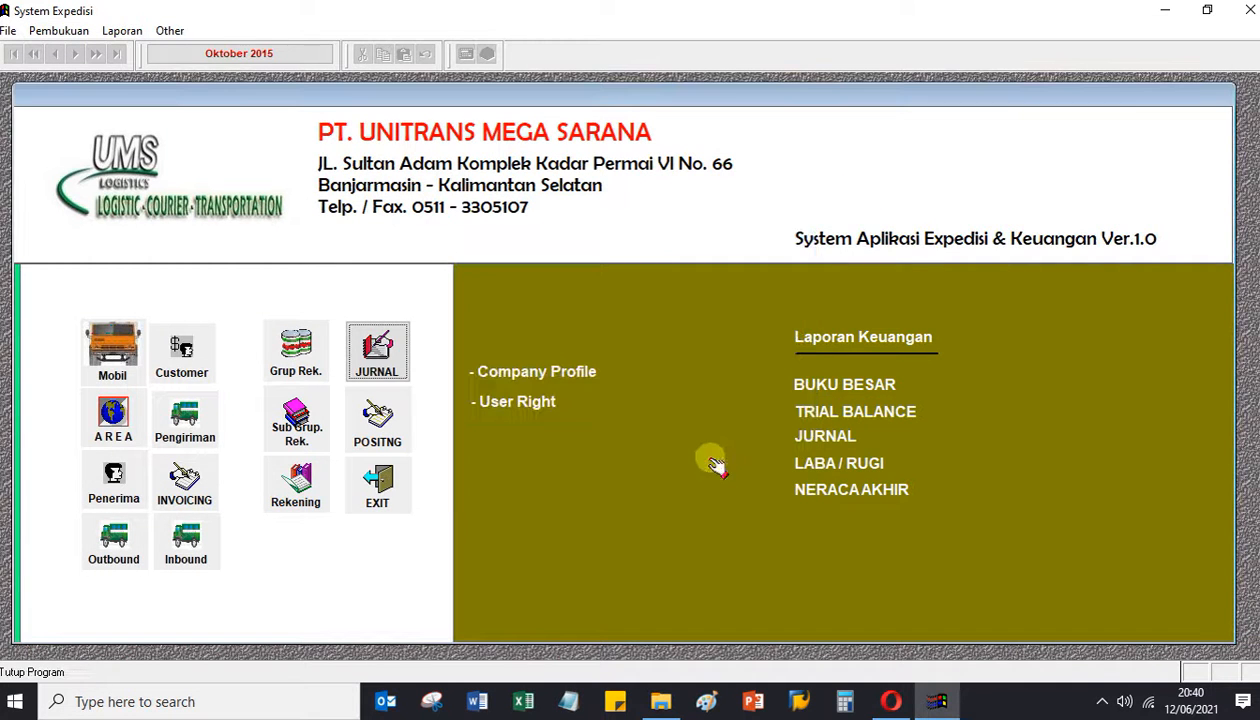
Try to preview the Trial Balance report dated 12-06-2021, then close its form
left_click(867, 413)
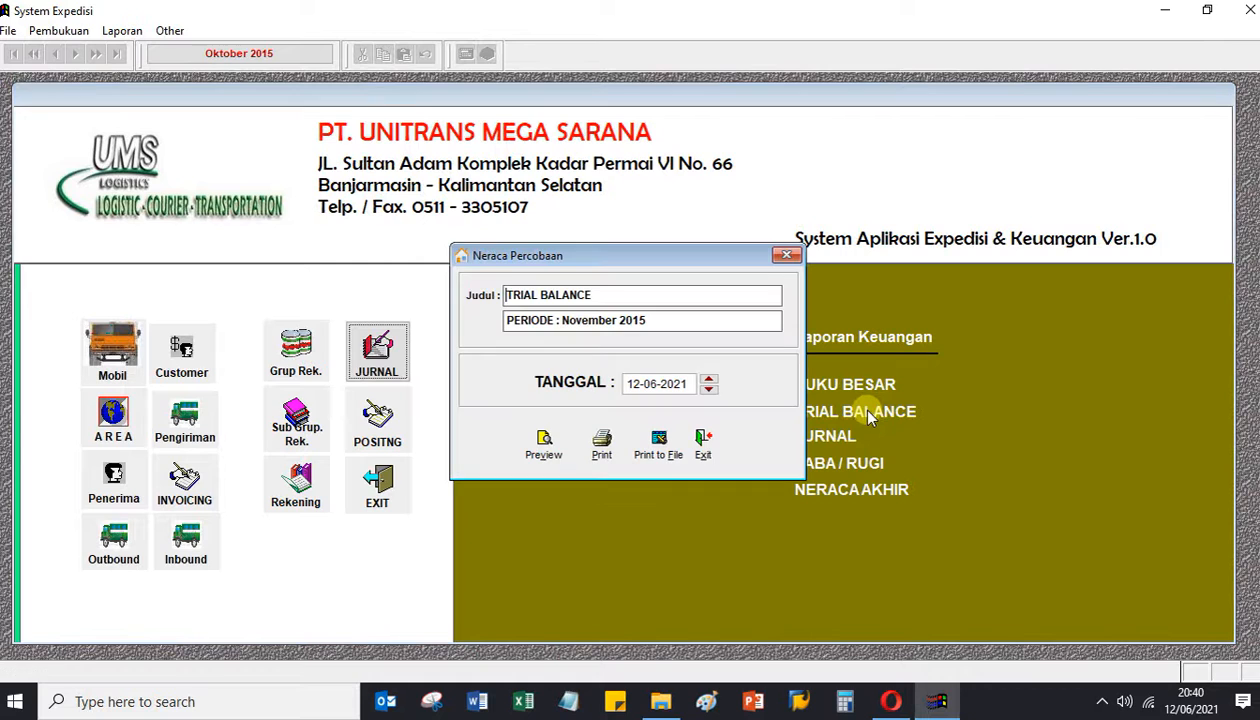
left_click(690, 318)
left_click(546, 442)
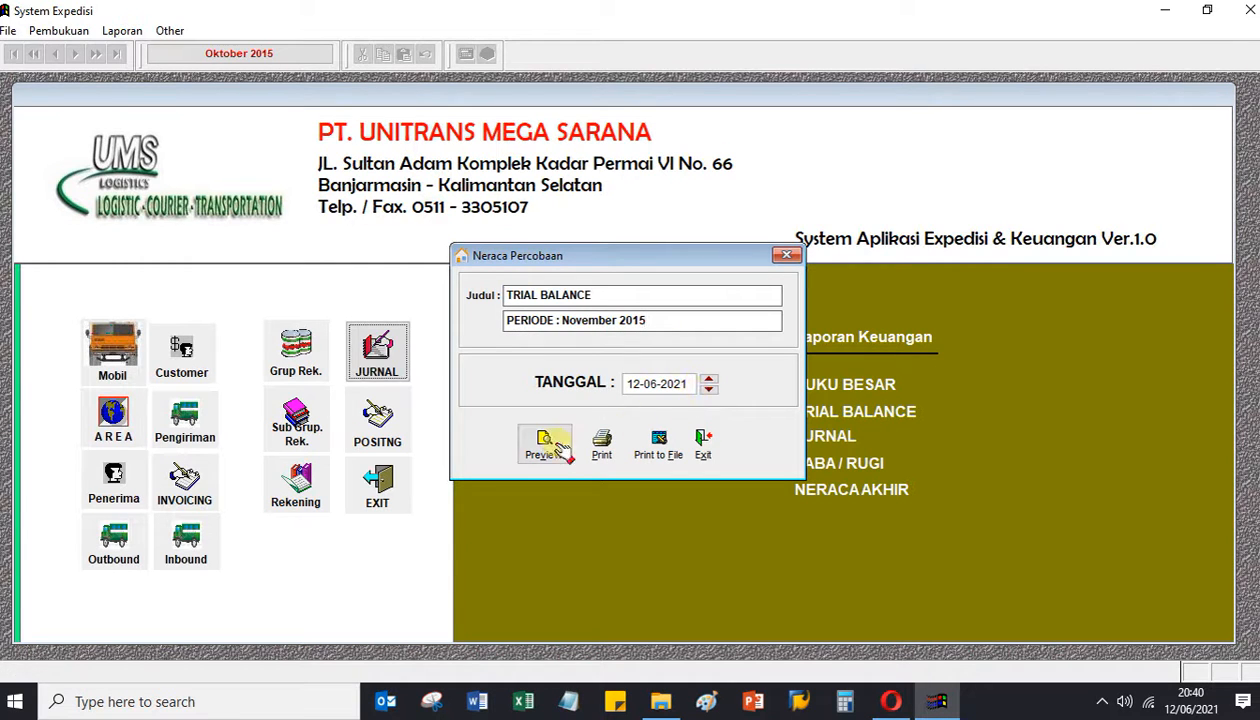
left_click(737, 413)
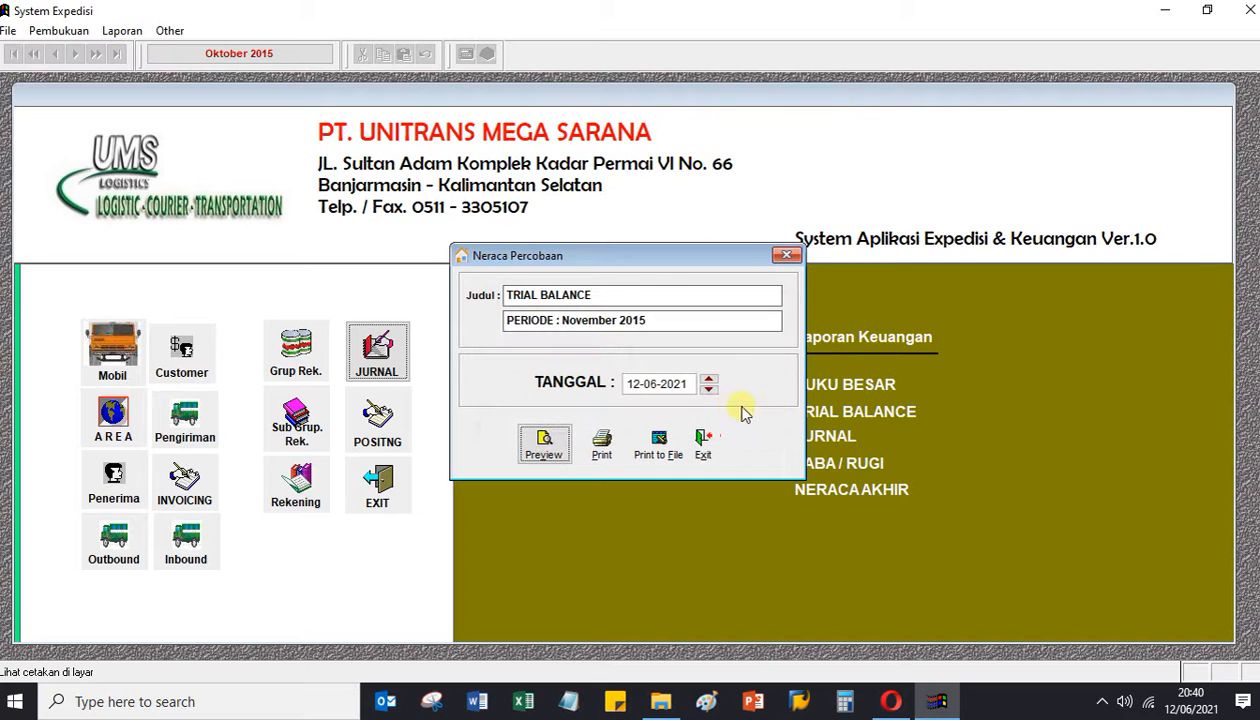
left_click(705, 444)
Preview the Jurnal report for 12-06-2021 in full view, then close the report and its form
left_click(838, 441)
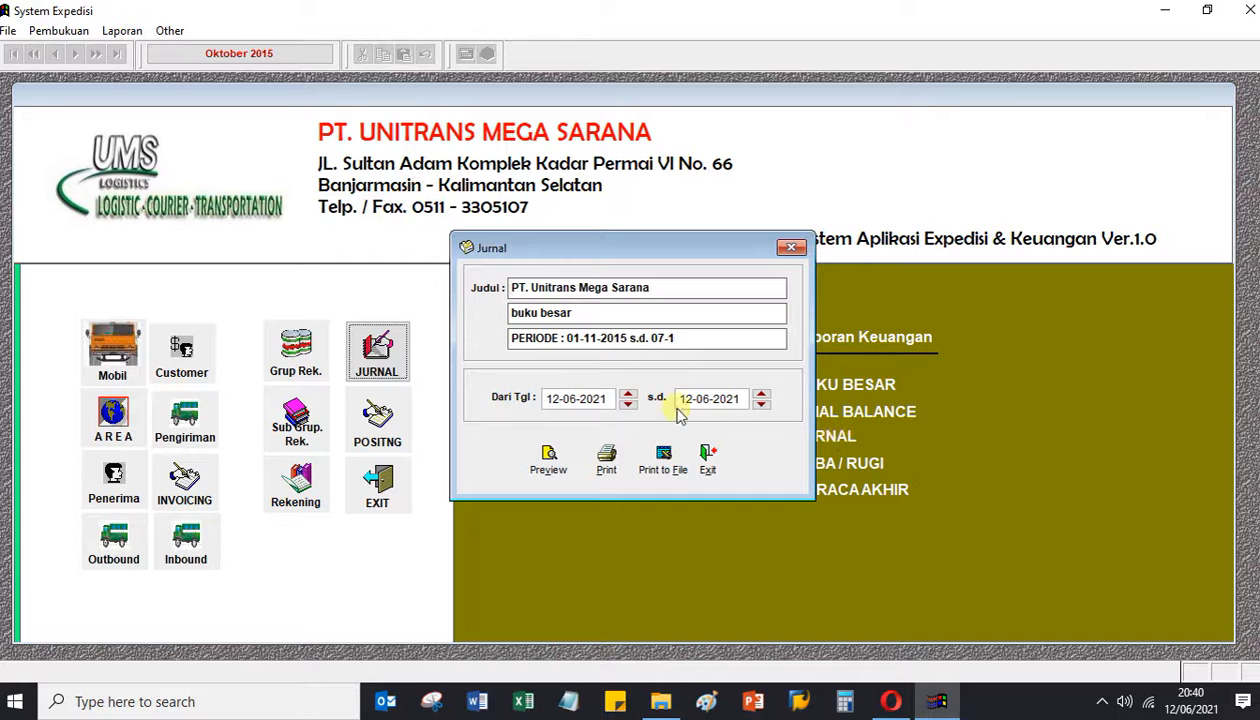
left_click(548, 460)
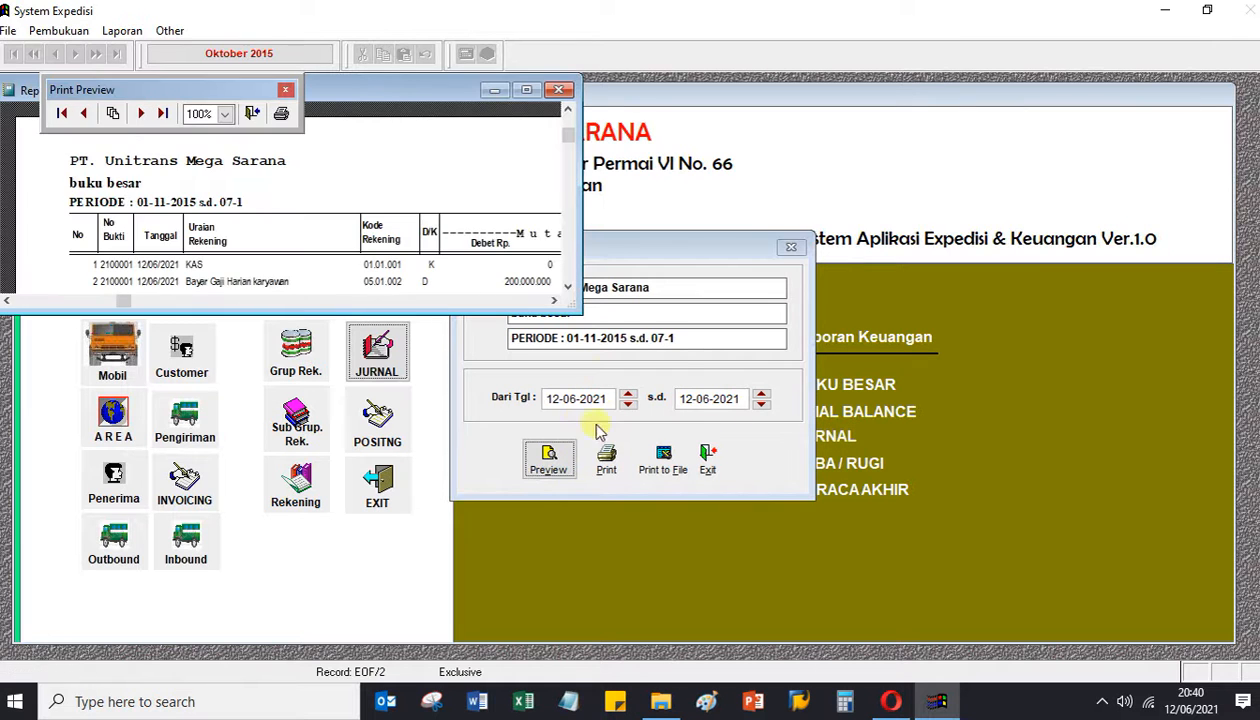
left_click(529, 91)
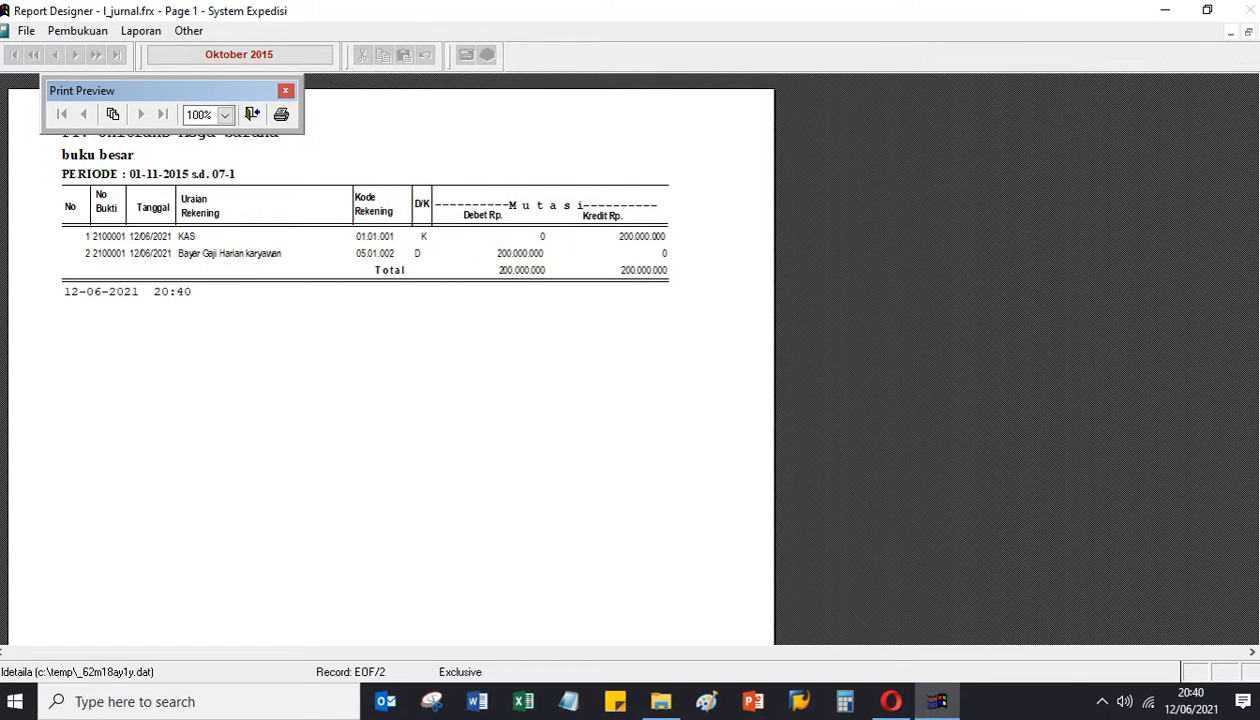
left_click(1258, 31)
left_click(707, 458)
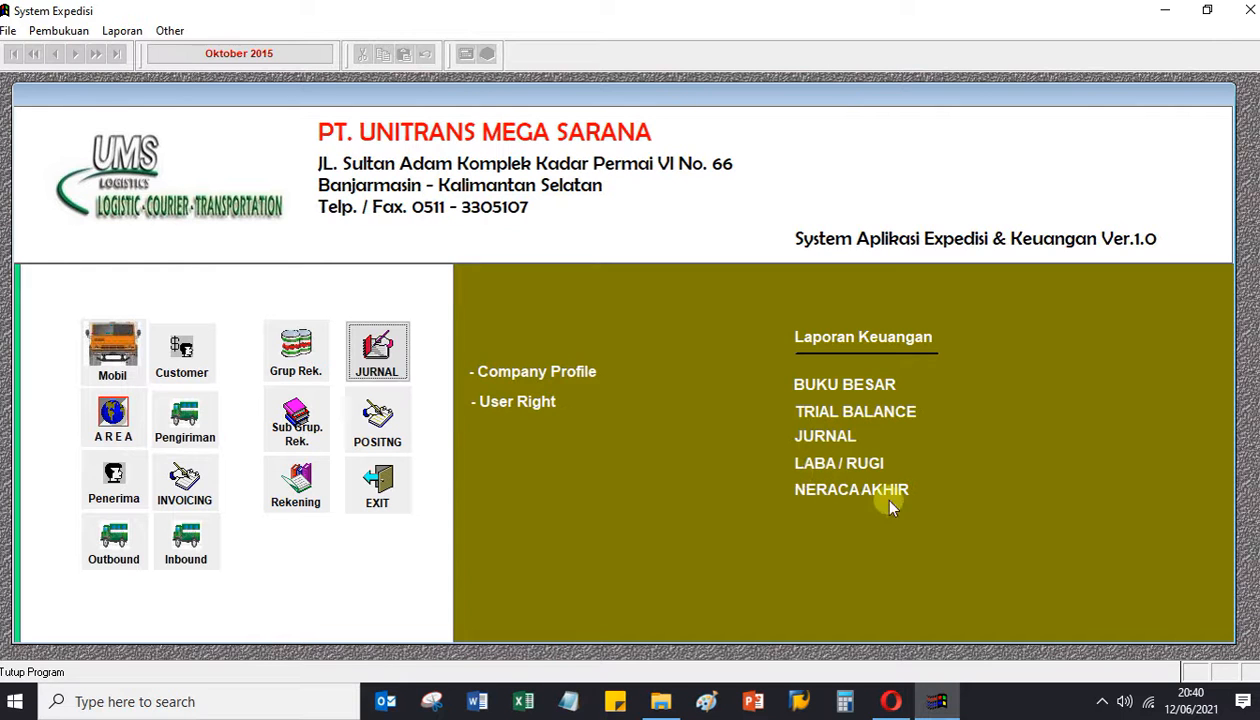
Post the journal transactions dated 12-06-2021, checking the entry's Posting status in the journal list before and after
left_click(376, 352)
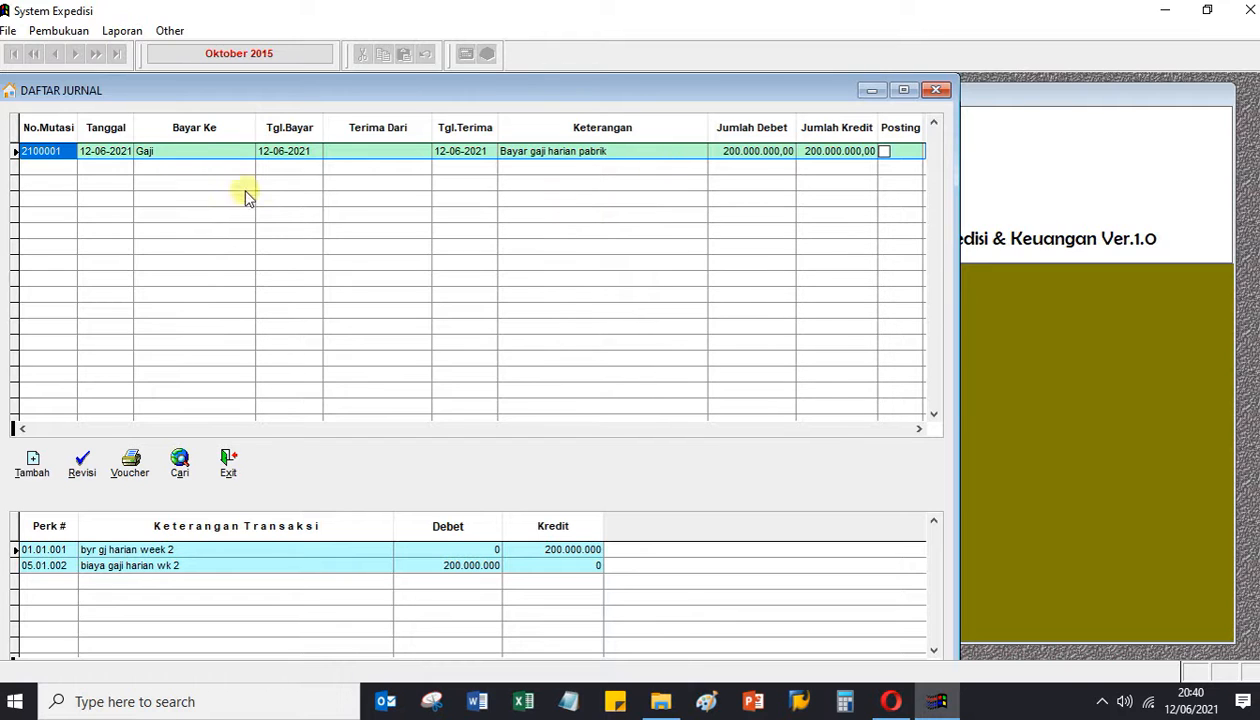
left_click(229, 463)
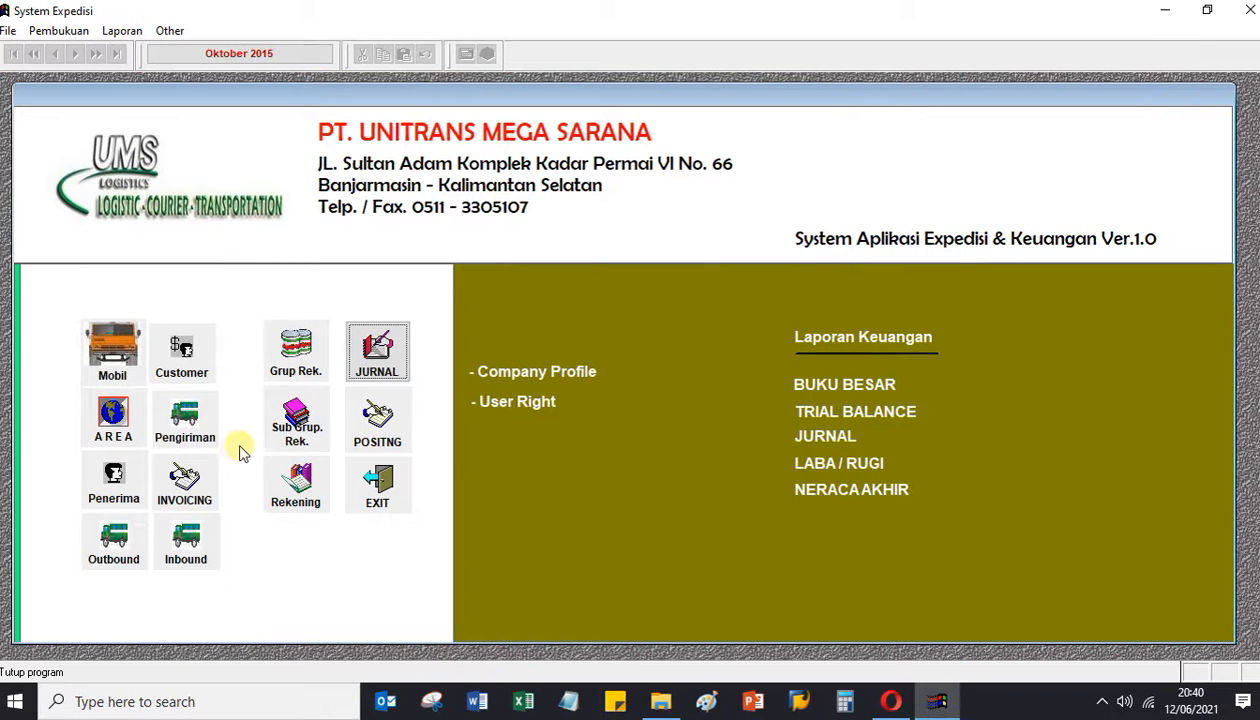
left_click(377, 420)
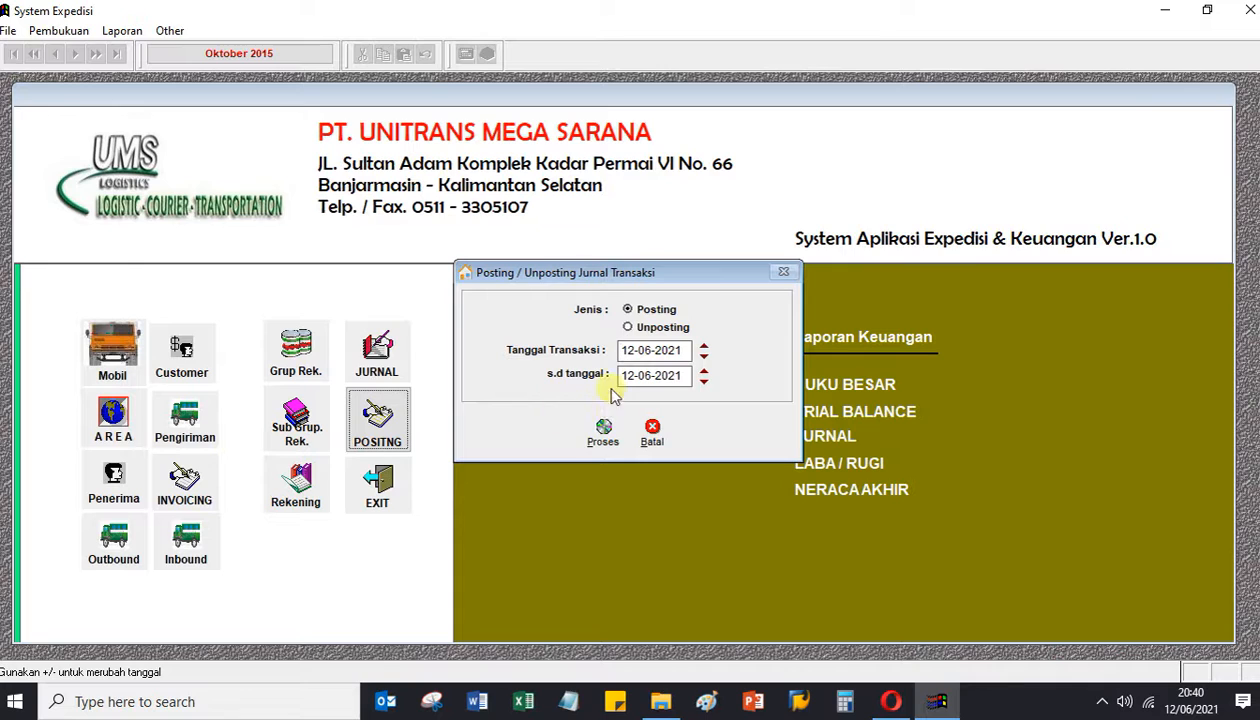
left_click(628, 327)
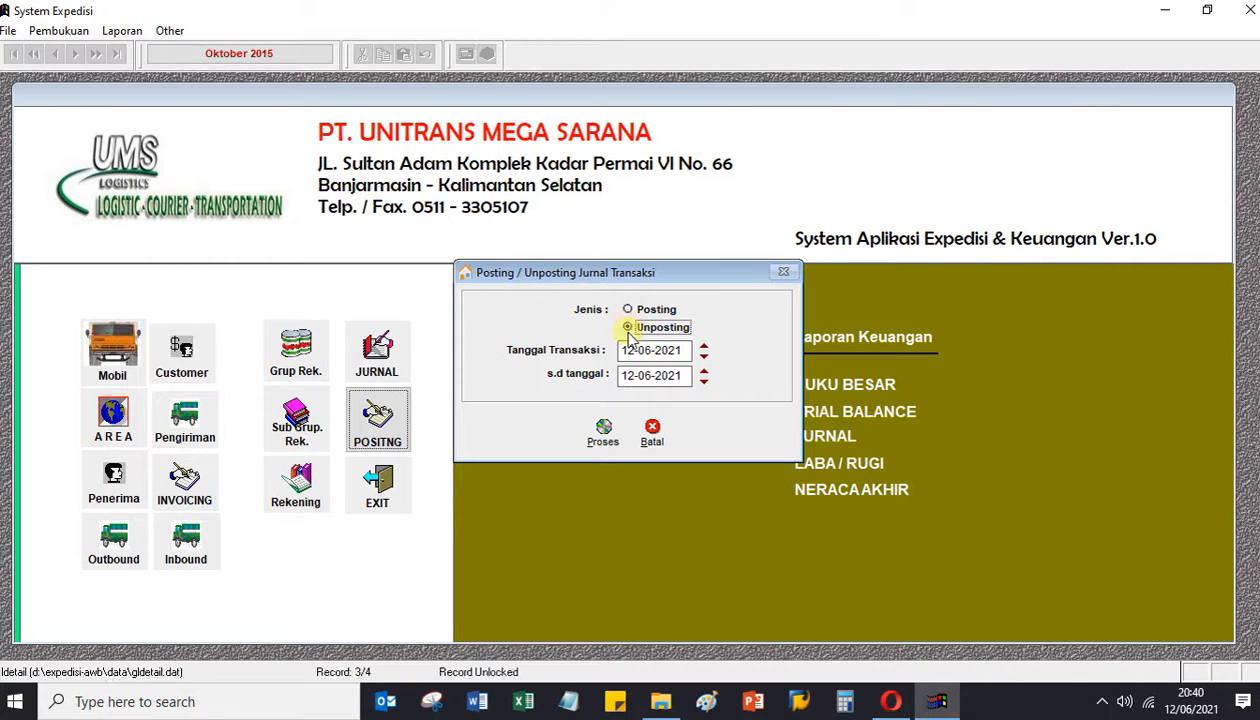
left_click(628, 310)
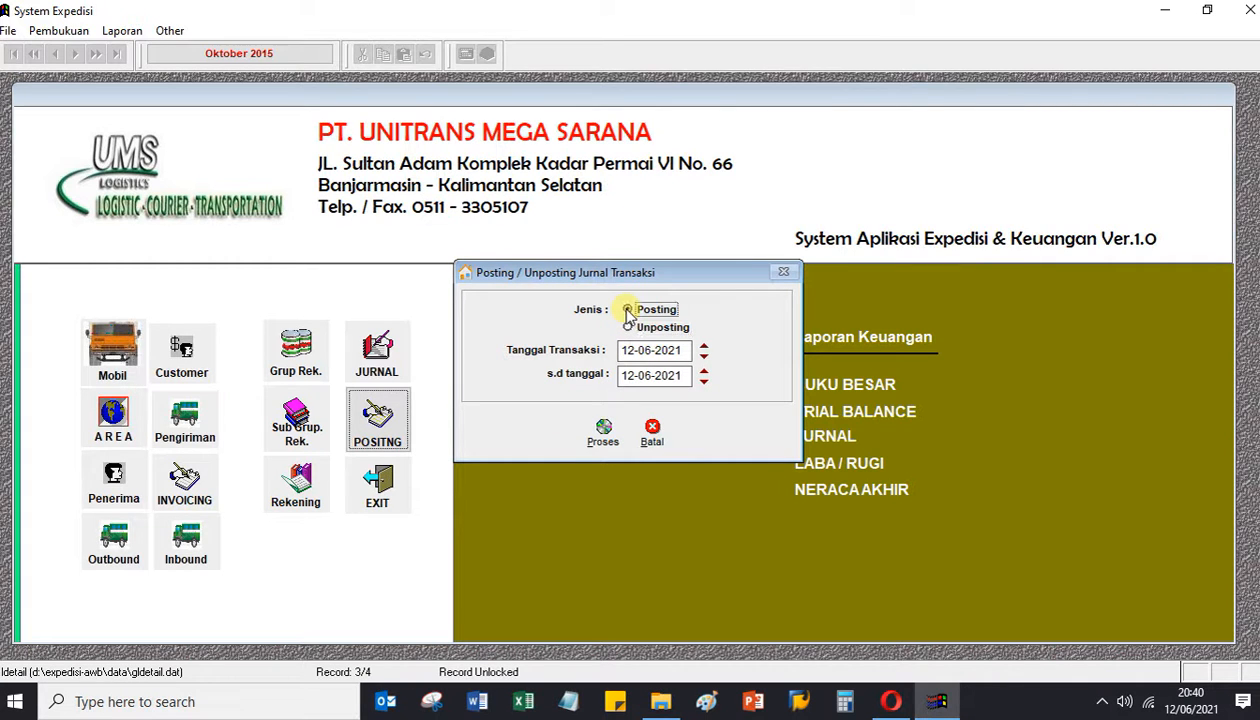
left_click(604, 435)
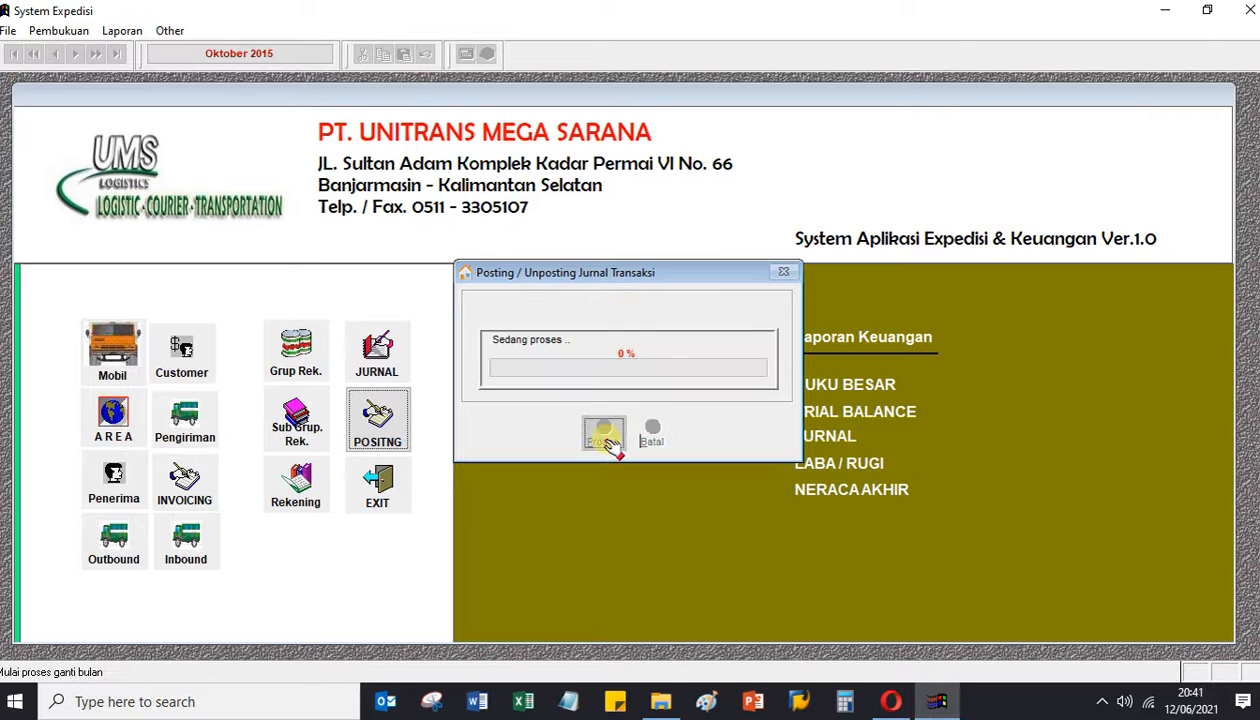
left_click(652, 432)
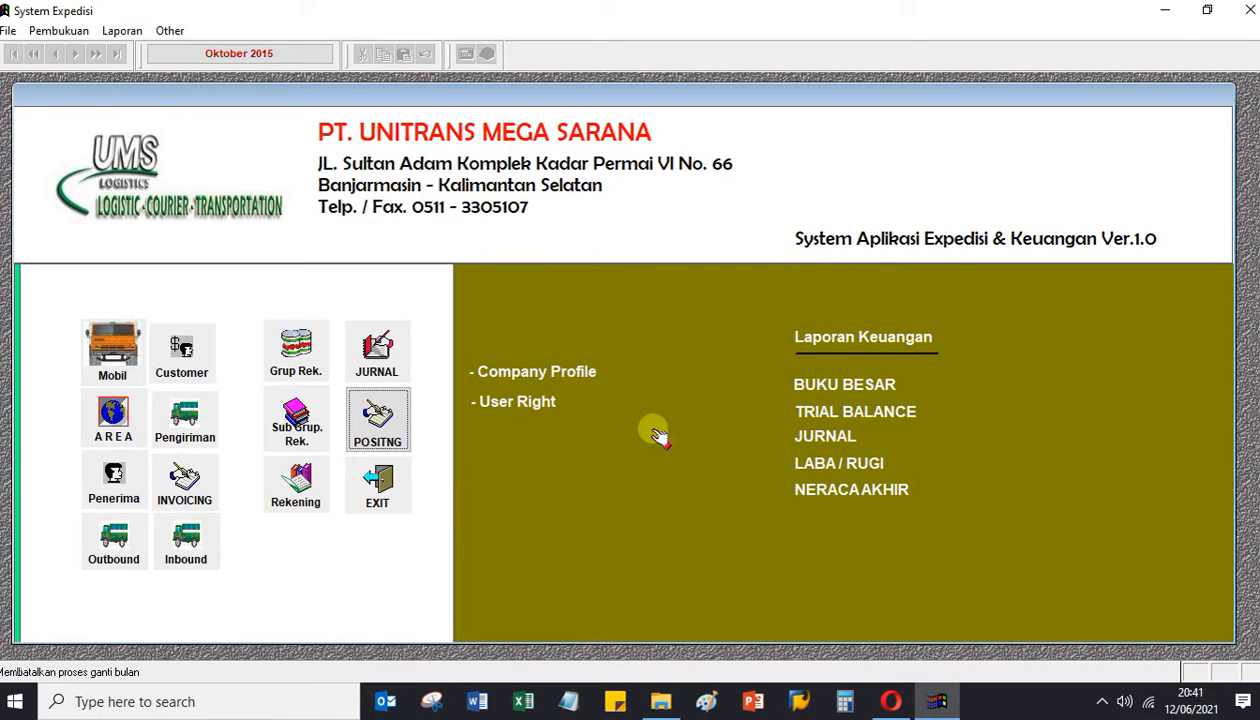
left_click(406, 379)
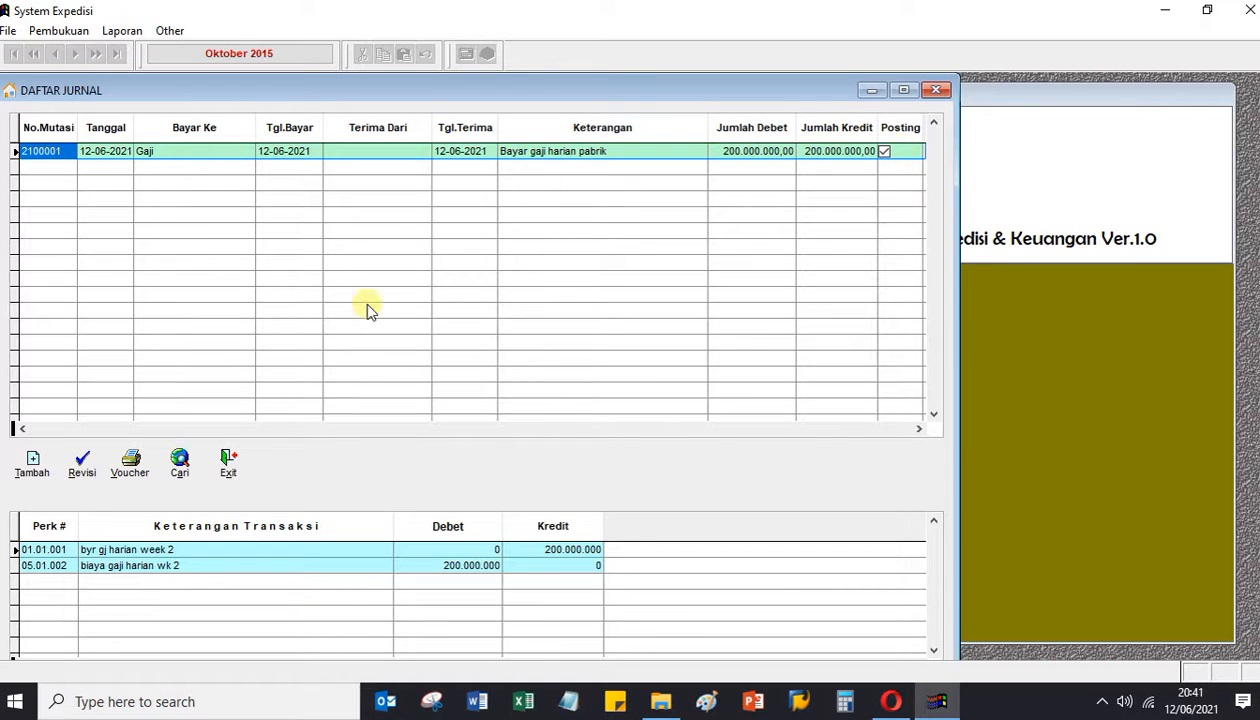
left_click(232, 462)
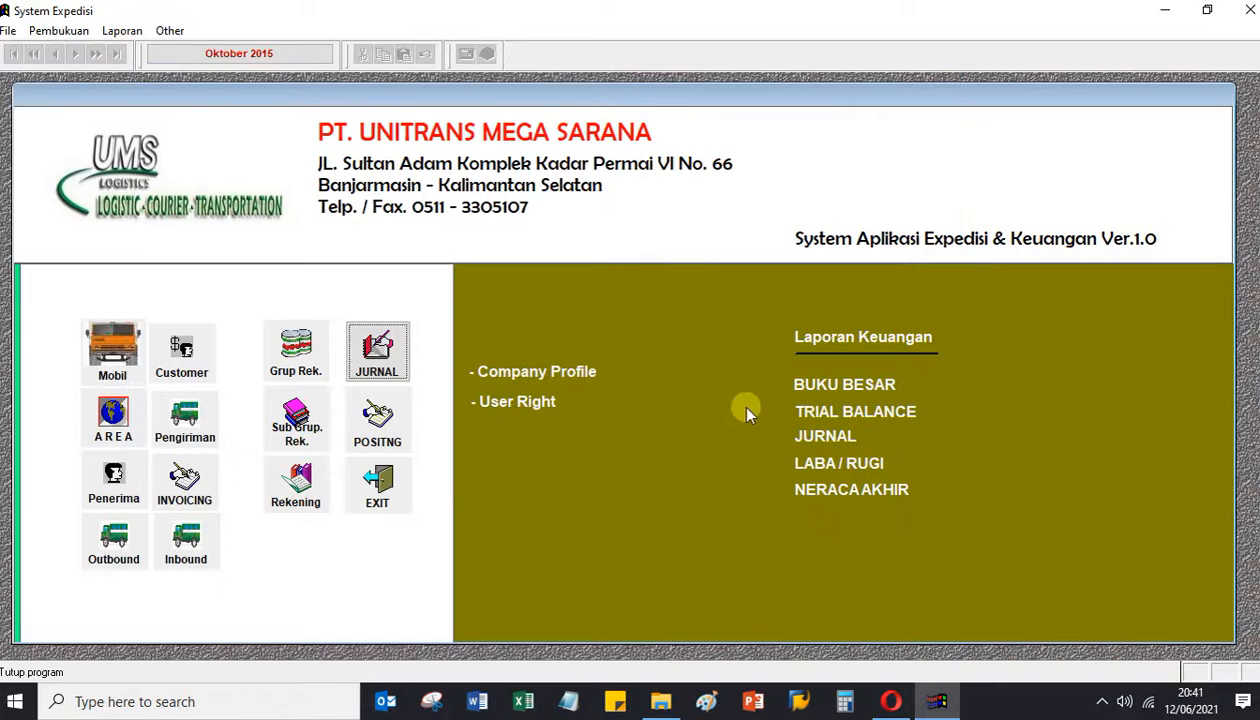
Preview the Trial Balance report dated 12-06-2021 with its debit and credit columns in full view, then close the report and its form
left_click(806, 388)
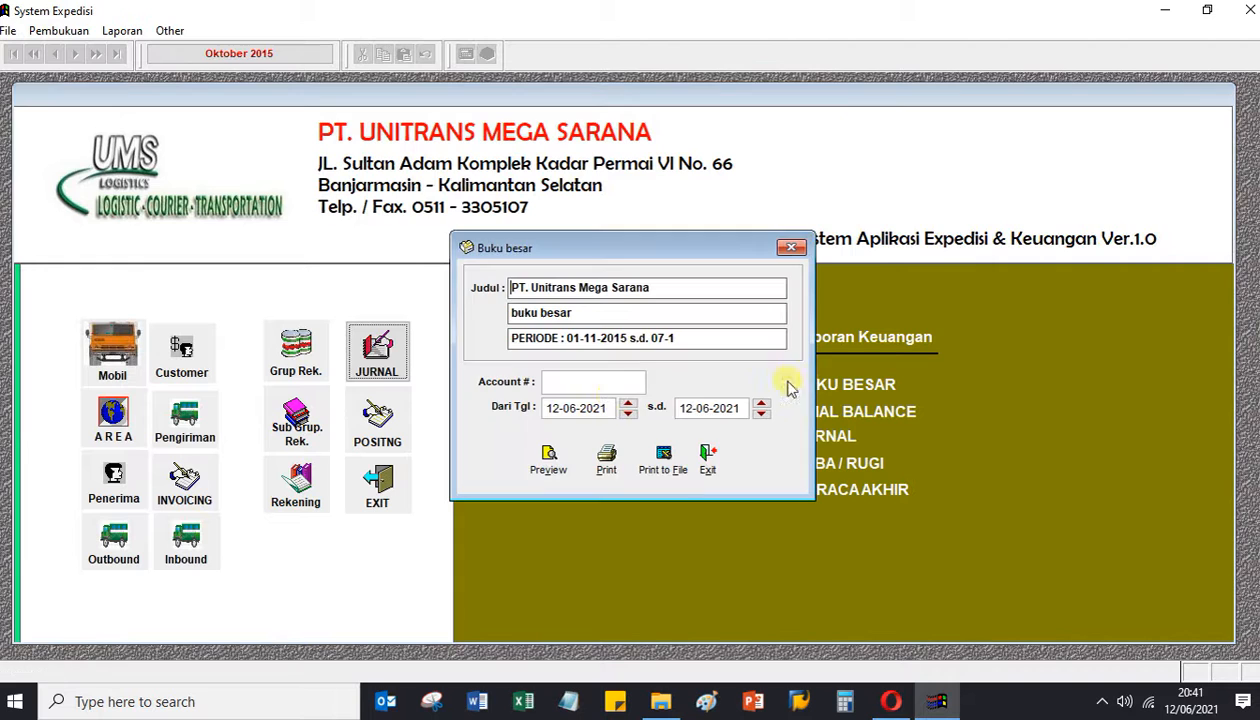
left_click(705, 458)
left_click(880, 425)
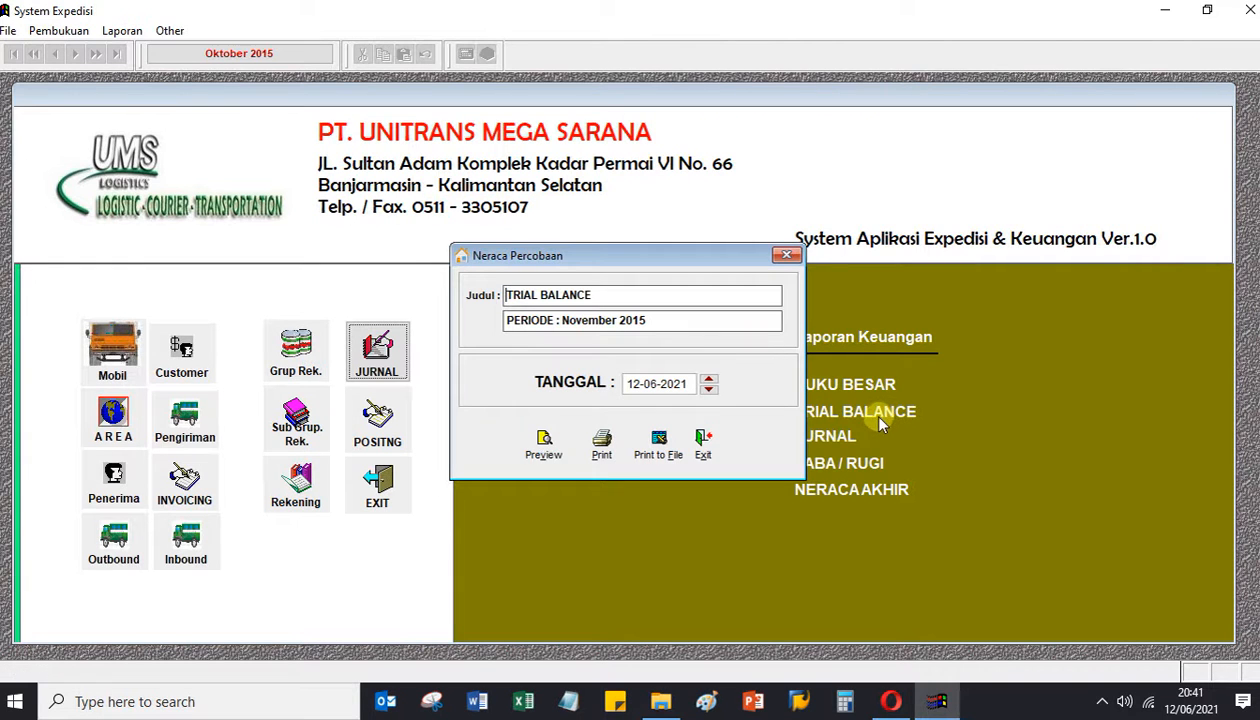
left_click(543, 443)
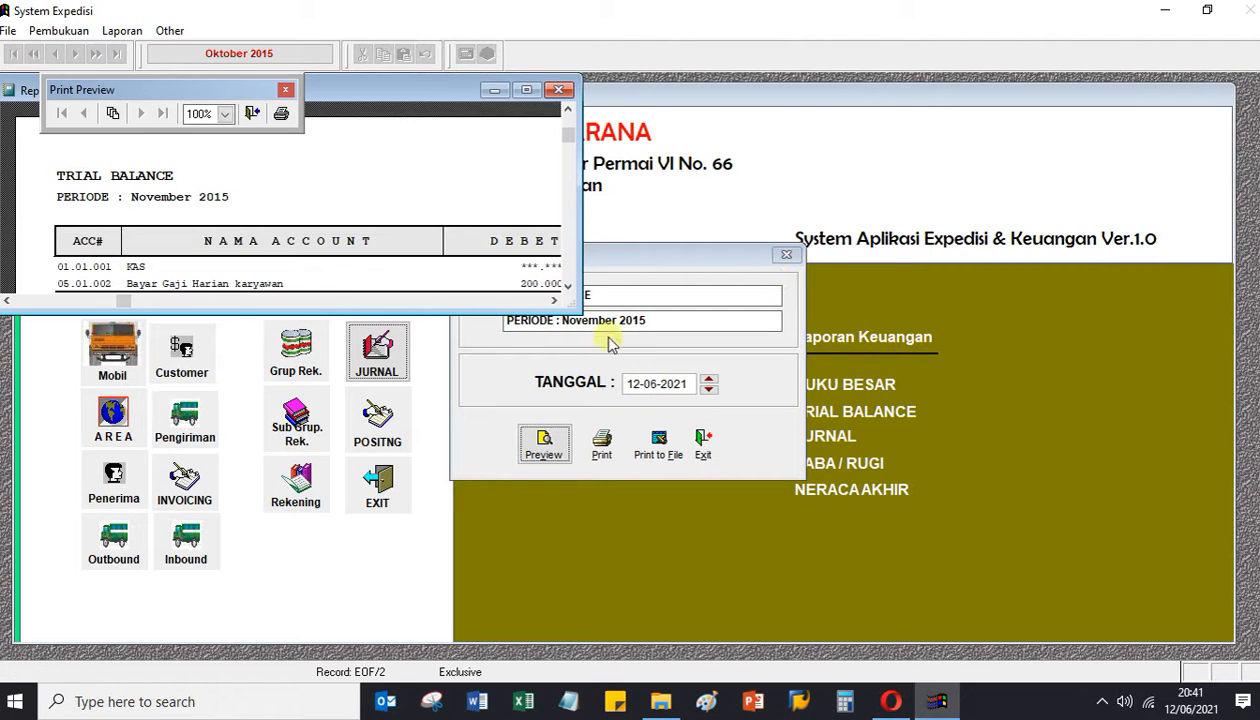
left_click_drag(571, 305, 940, 505)
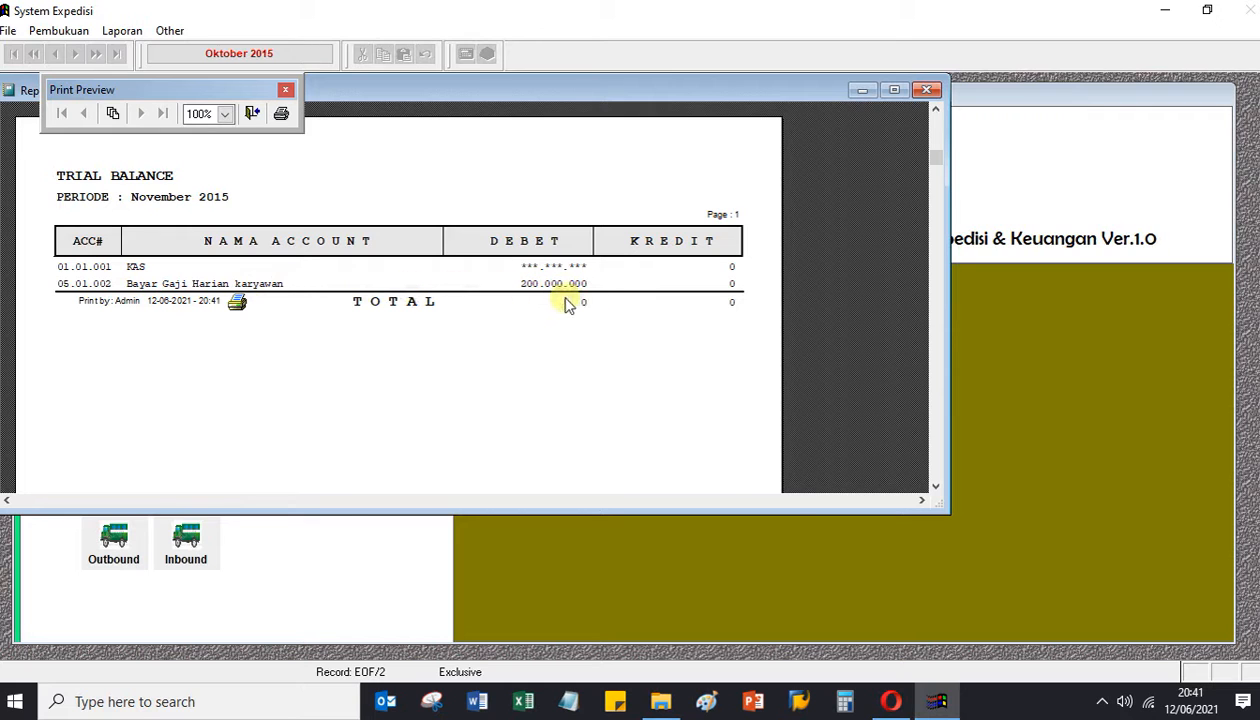
left_click(928, 91)
left_click(705, 445)
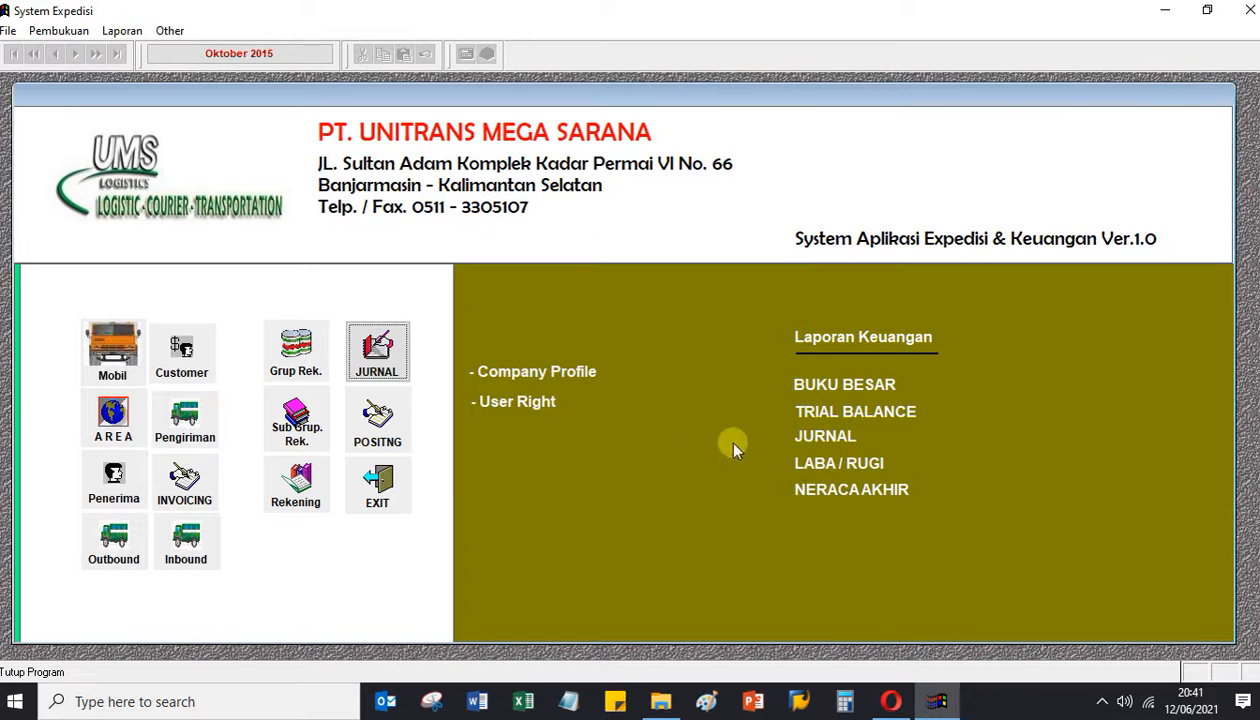
Preview the Laba/Rugi report for Juni 2021 in full view, then close the report and its form
left_click(815, 458)
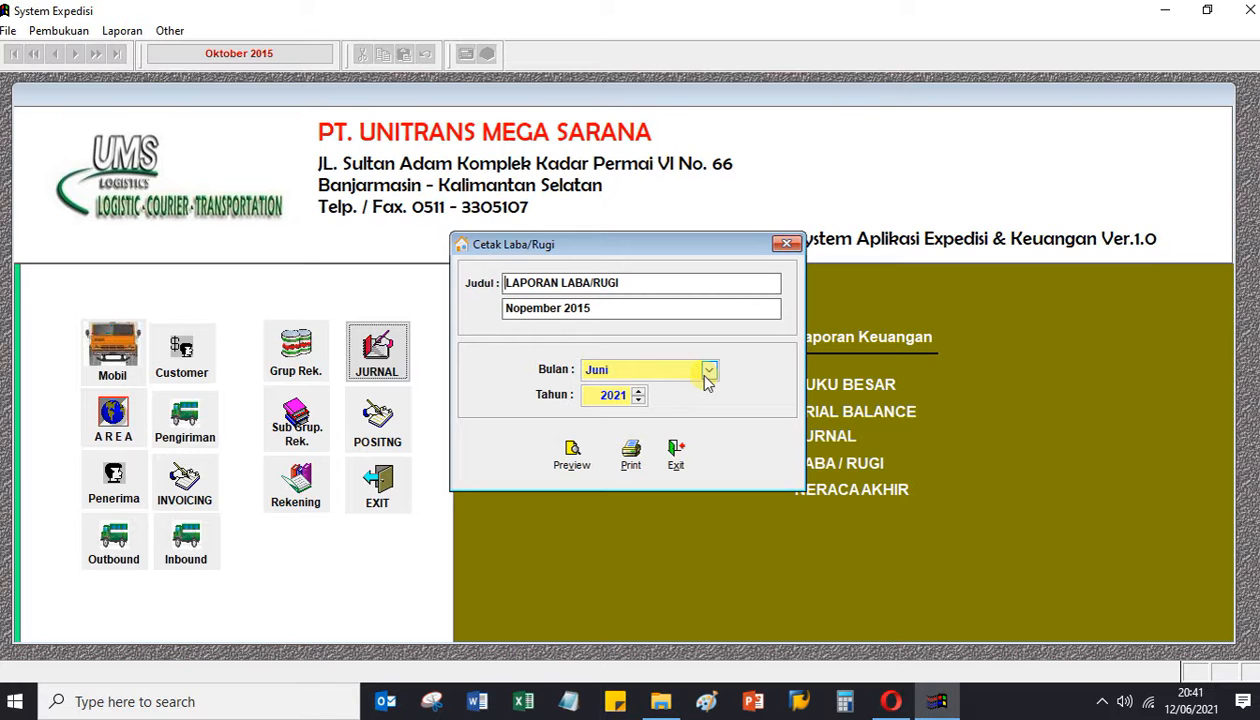
left_click(570, 455)
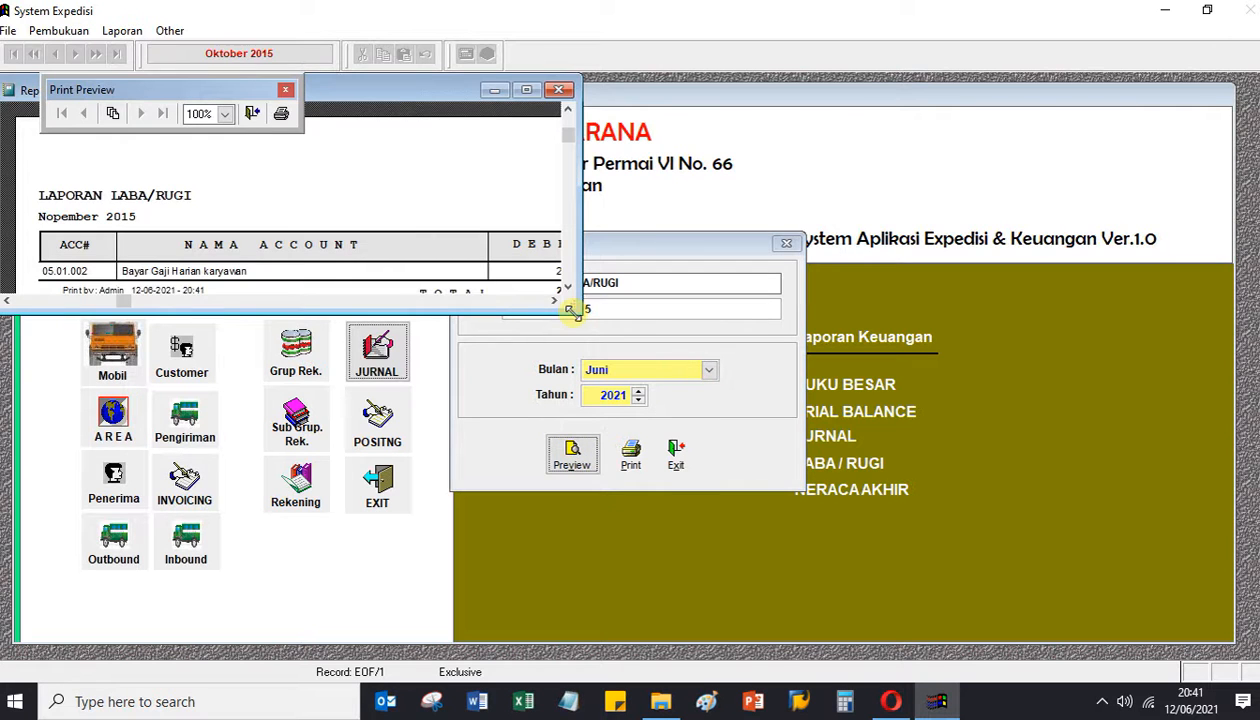
left_click_drag(576, 303, 978, 466)
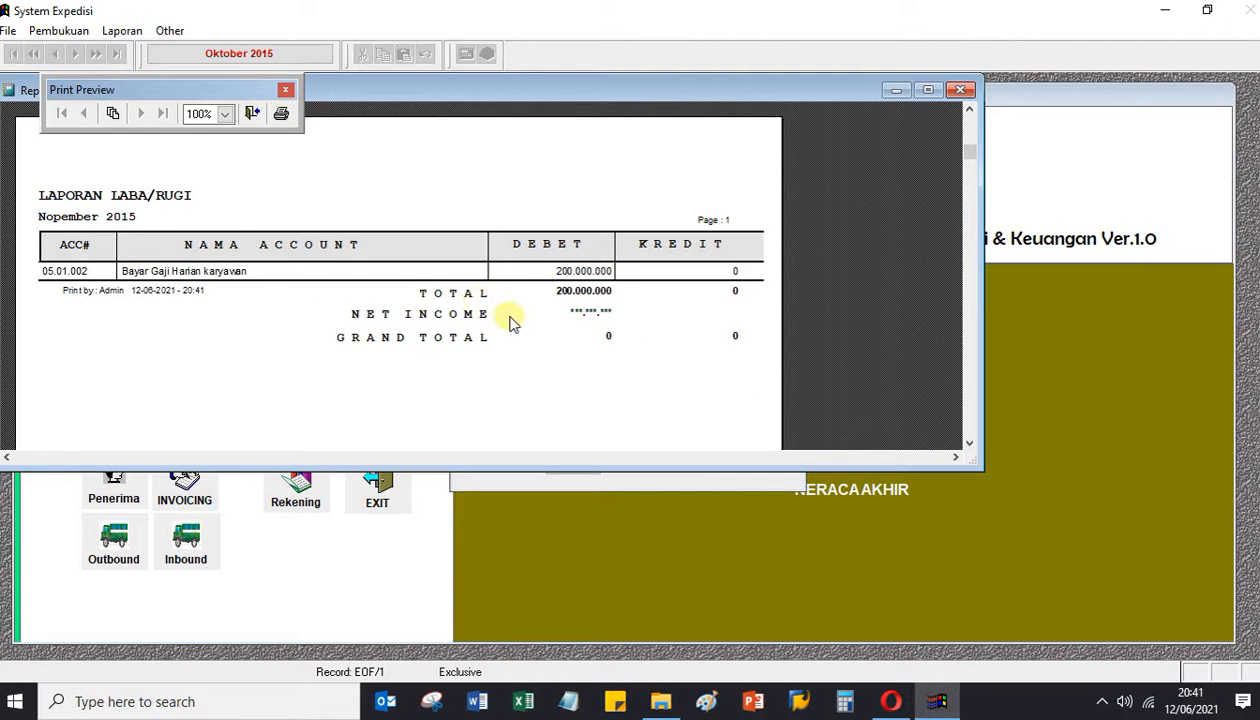
left_click(960, 89)
left_click(676, 453)
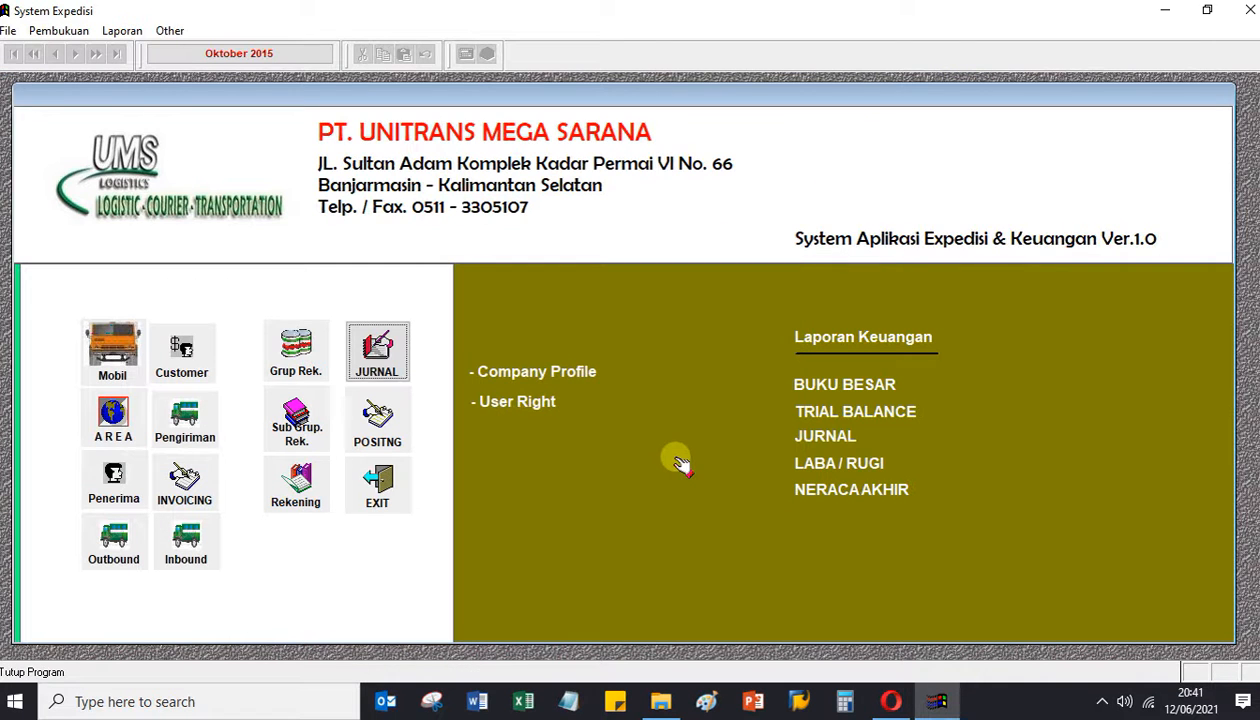
Preview the Neraca Akhir report for Juni 2021 with all columns in full view, then close the report and its form
left_click(860, 492)
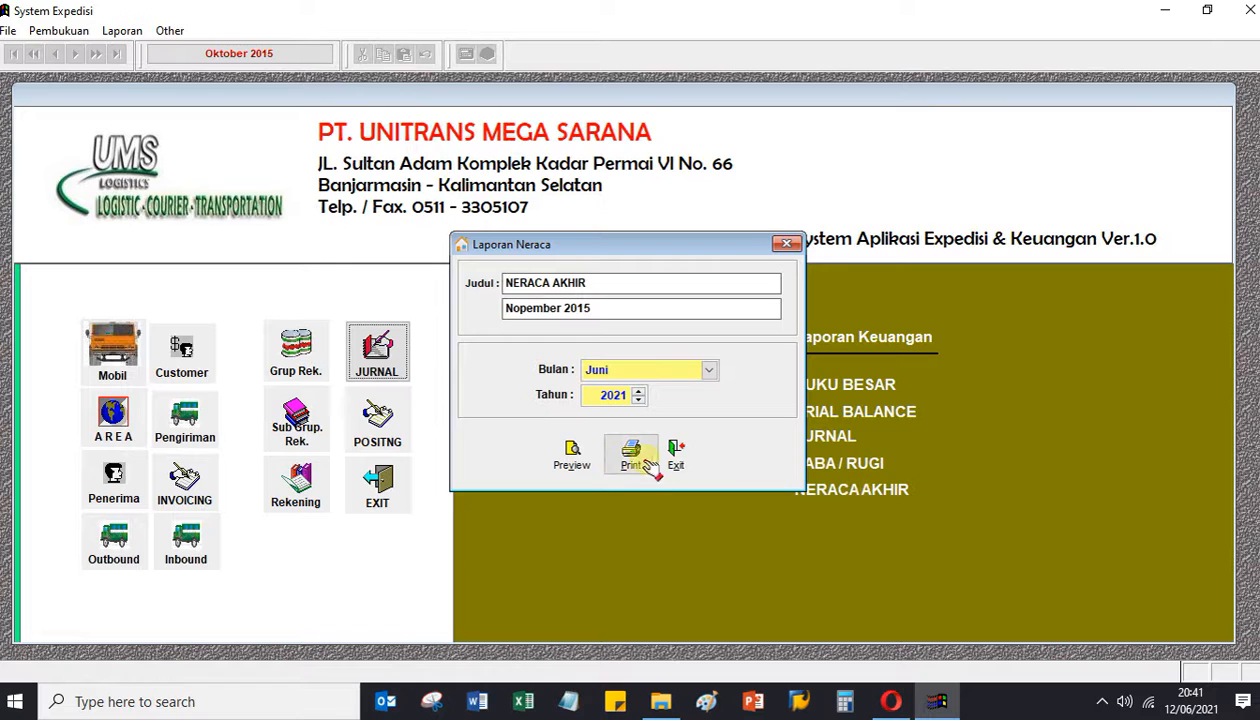
left_click(572, 455)
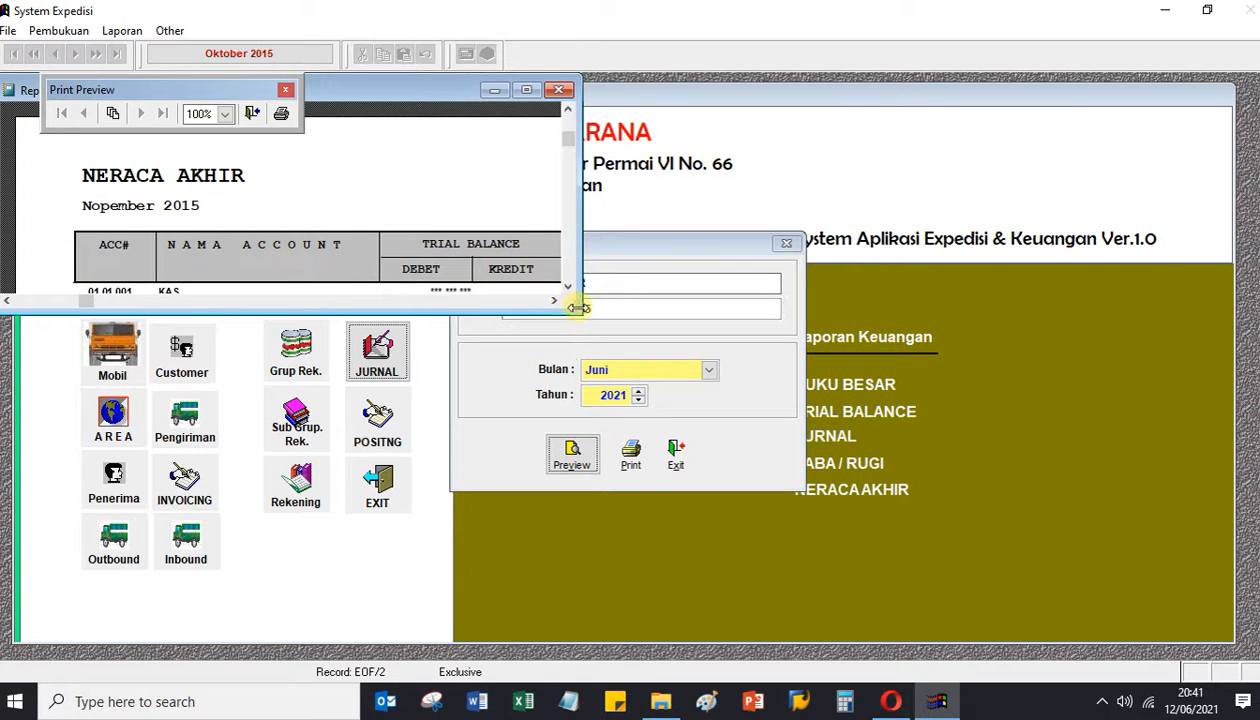
left_click_drag(577, 308, 922, 488)
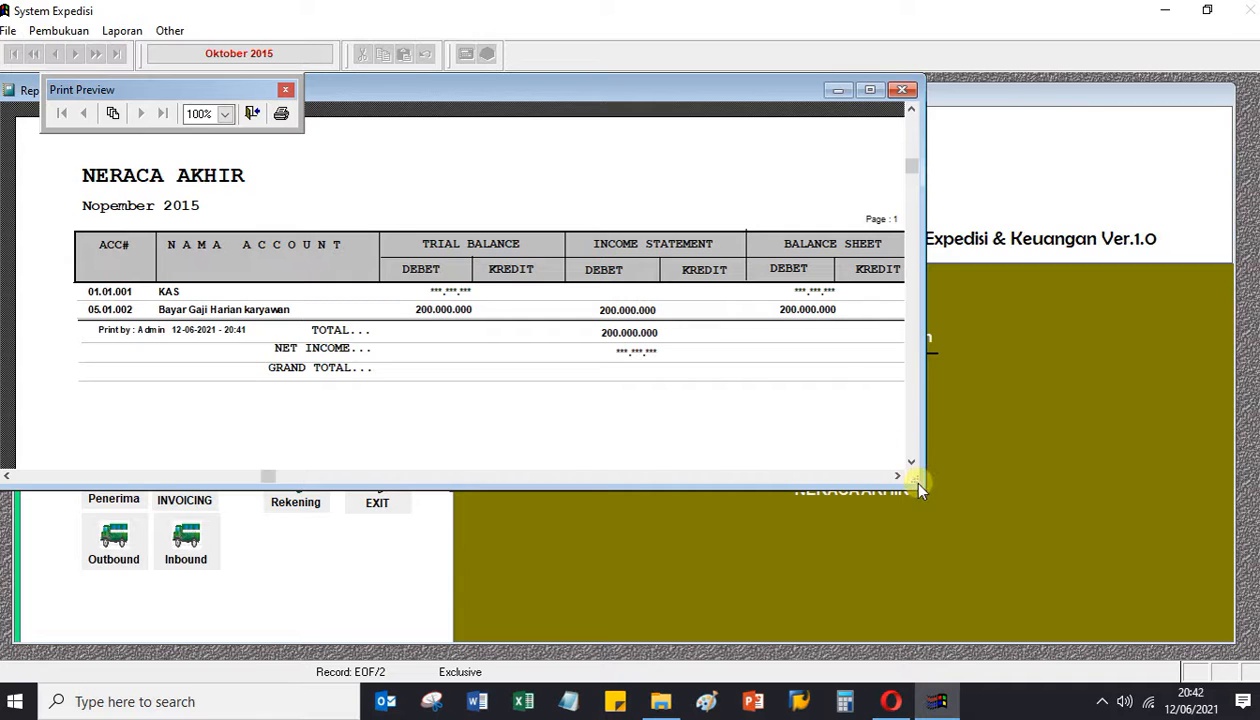
left_click_drag(922, 488, 1062, 548)
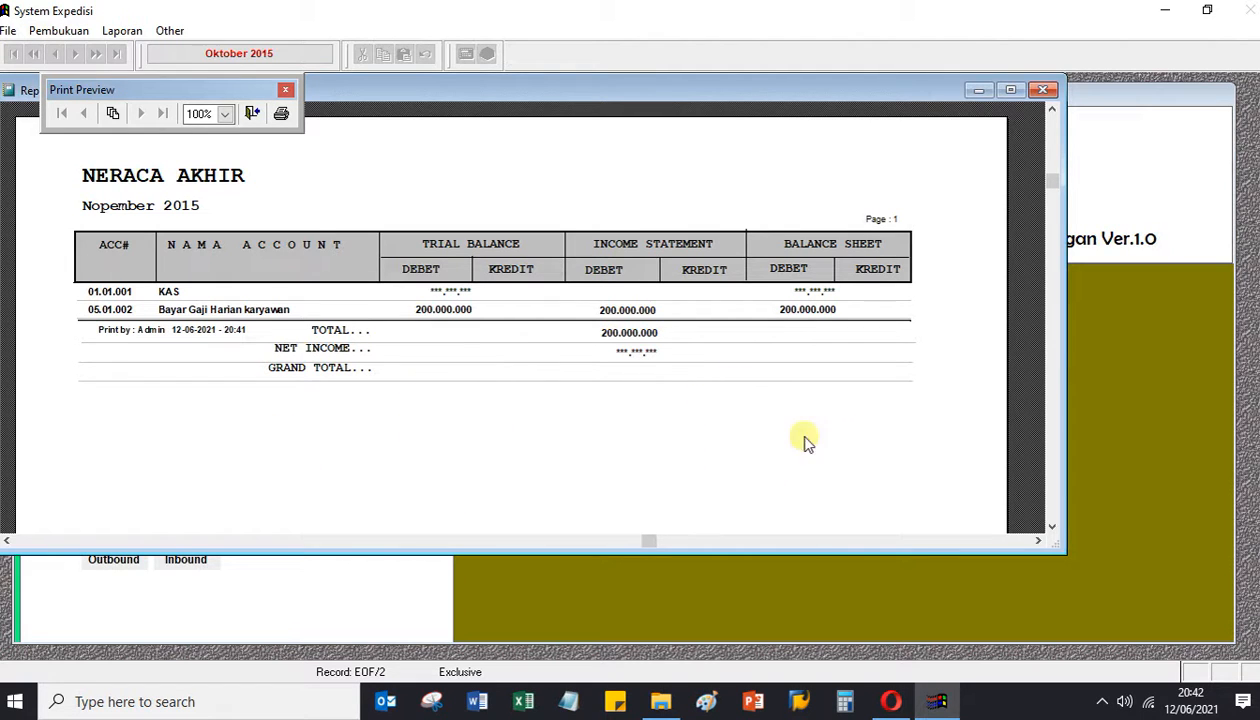
left_click(1042, 90)
left_click(676, 455)
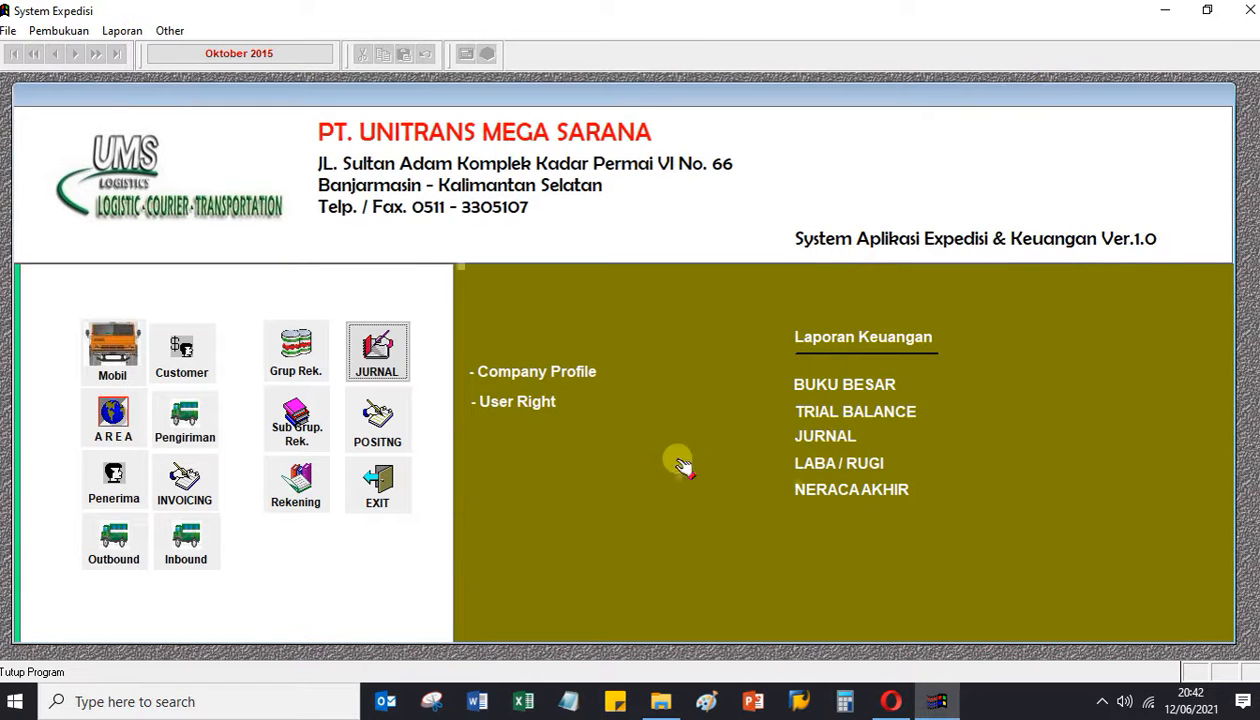